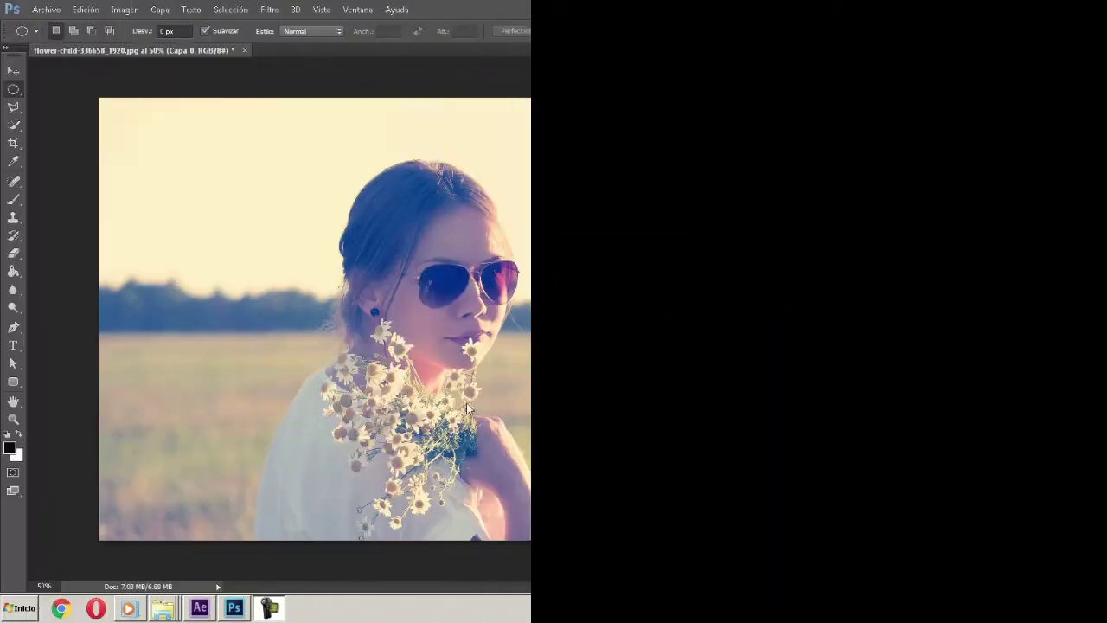
Step: Show the marquee tool's flyout of alternative selection shapes over the portrait photo
{"action": "right_click", "coordinate": [15, 92]}
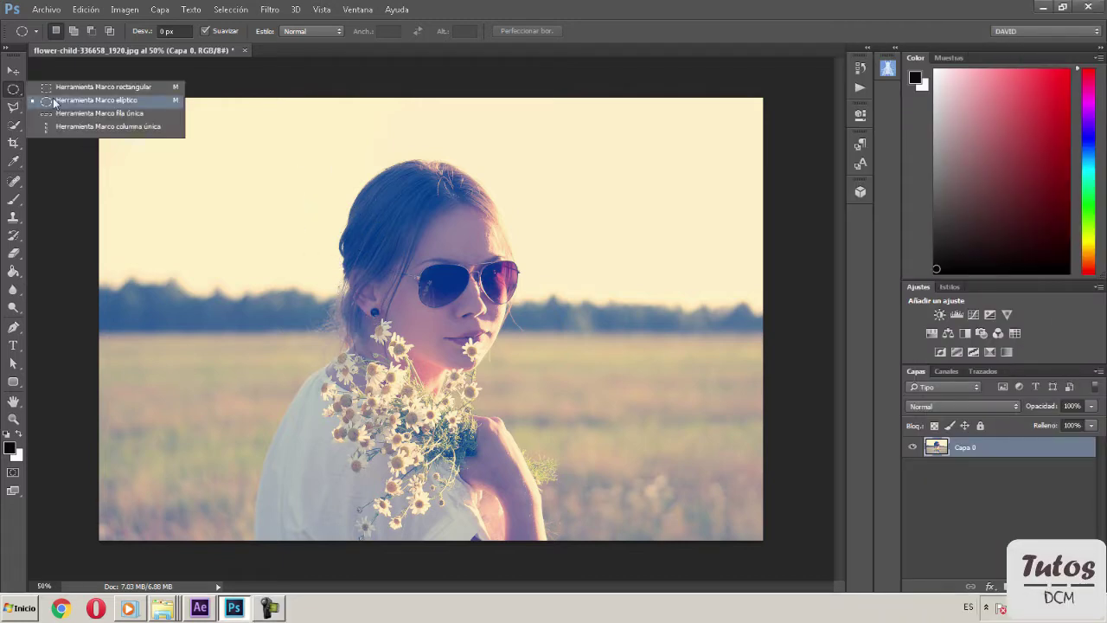
Step: Draw an elliptical selection around the woman's head
{"action": "left_click", "coordinate": [65, 101]}
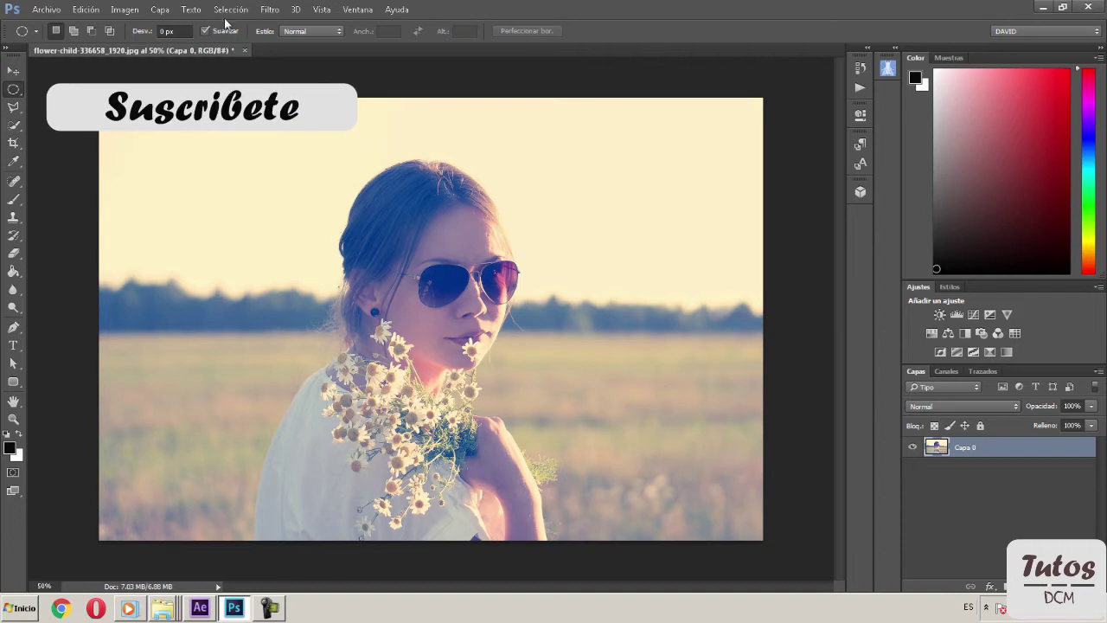
{"action": "left_click_drag", "start_coordinate": [301, 162], "coordinate": [554, 389]}
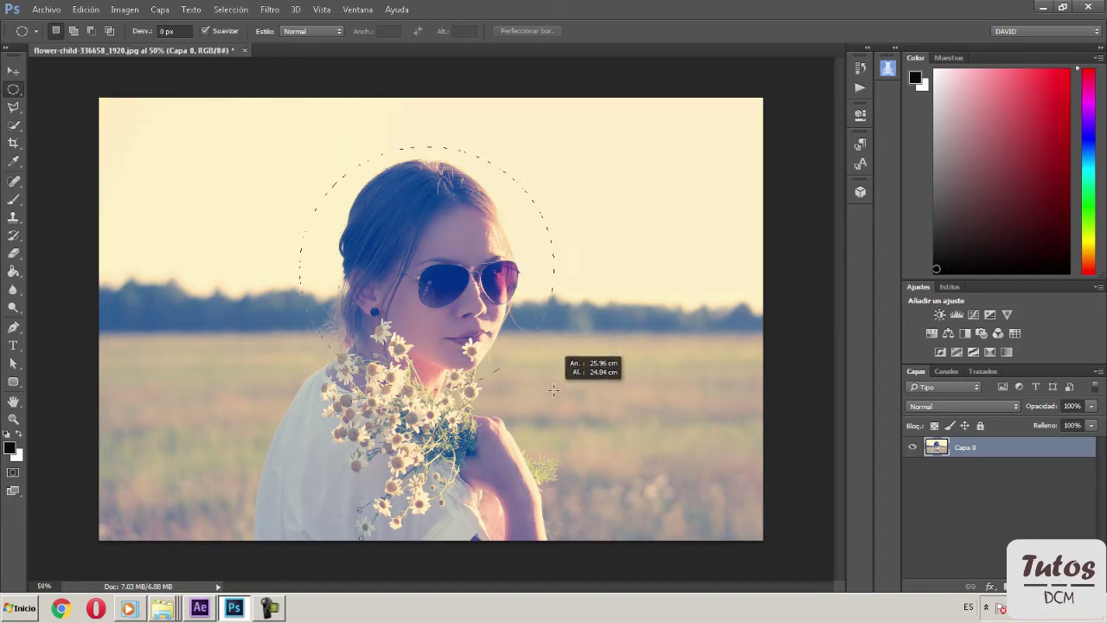
{"action": "left_click_drag", "start_coordinate": [554, 389], "coordinate": [554, 391]}
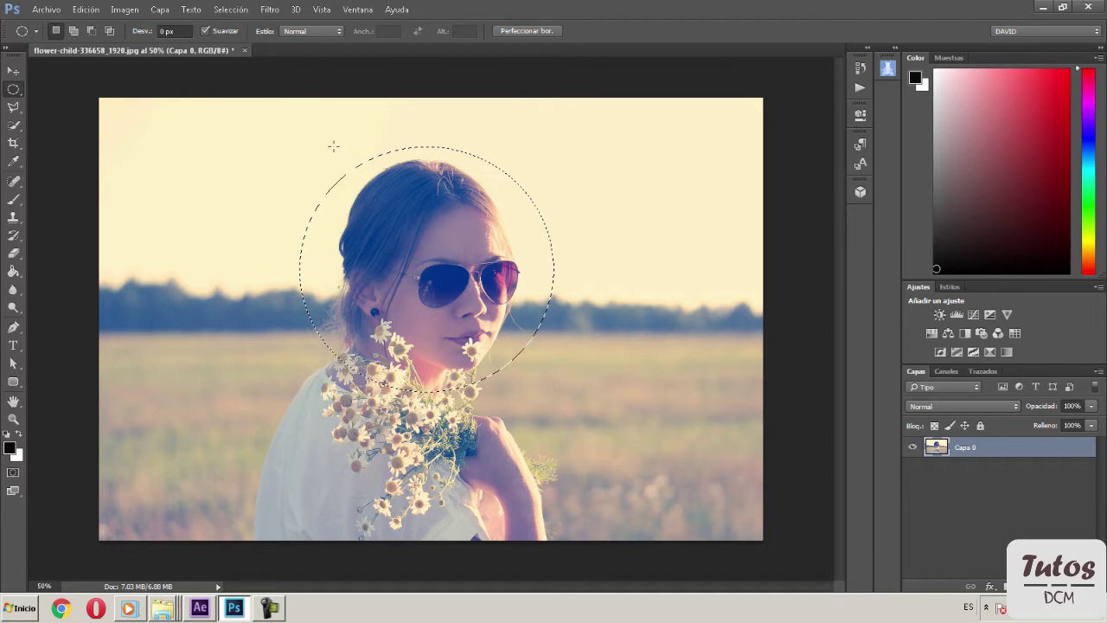
Step: Invert the selection and delete everything outside the circle
{"action": "left_click", "coordinate": [230, 10]}
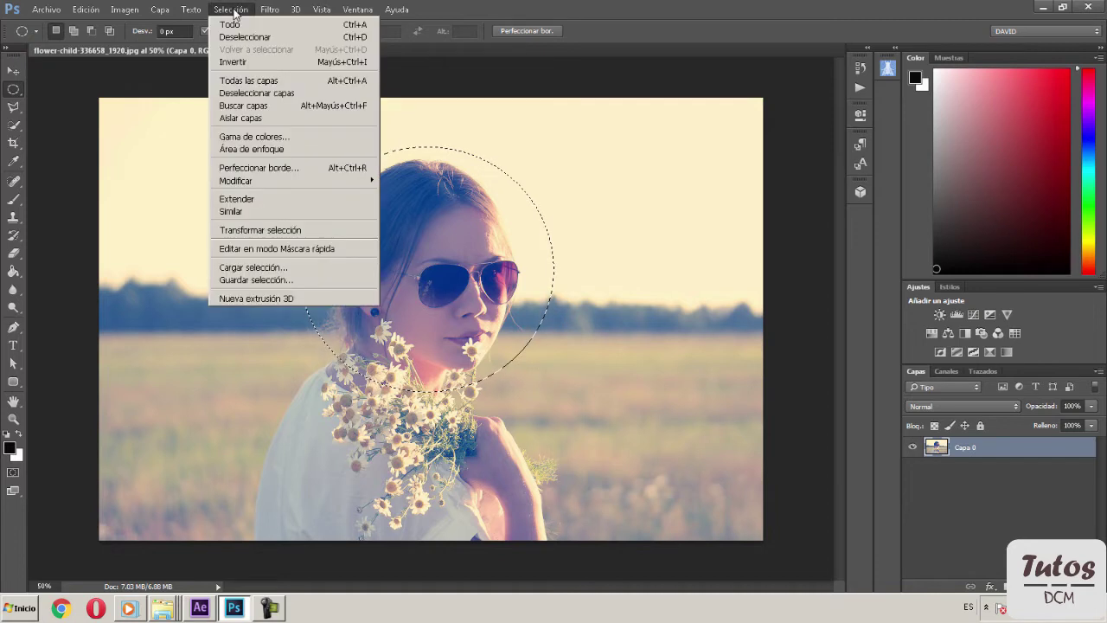
{"action": "left_click", "coordinate": [251, 61]}
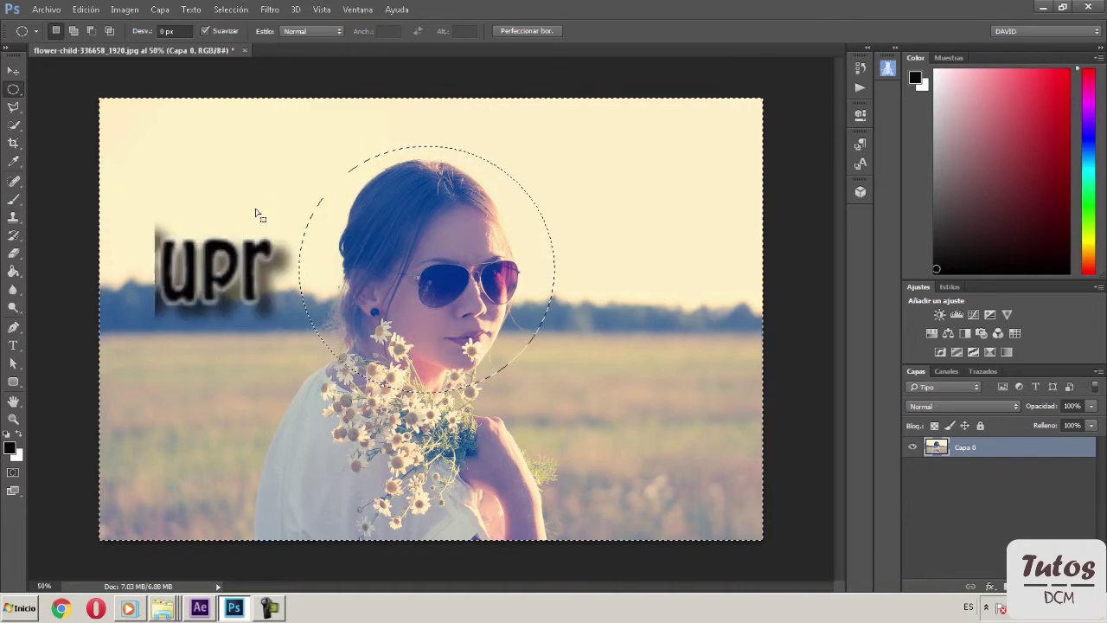
{"action": "key", "text": "Delete"}
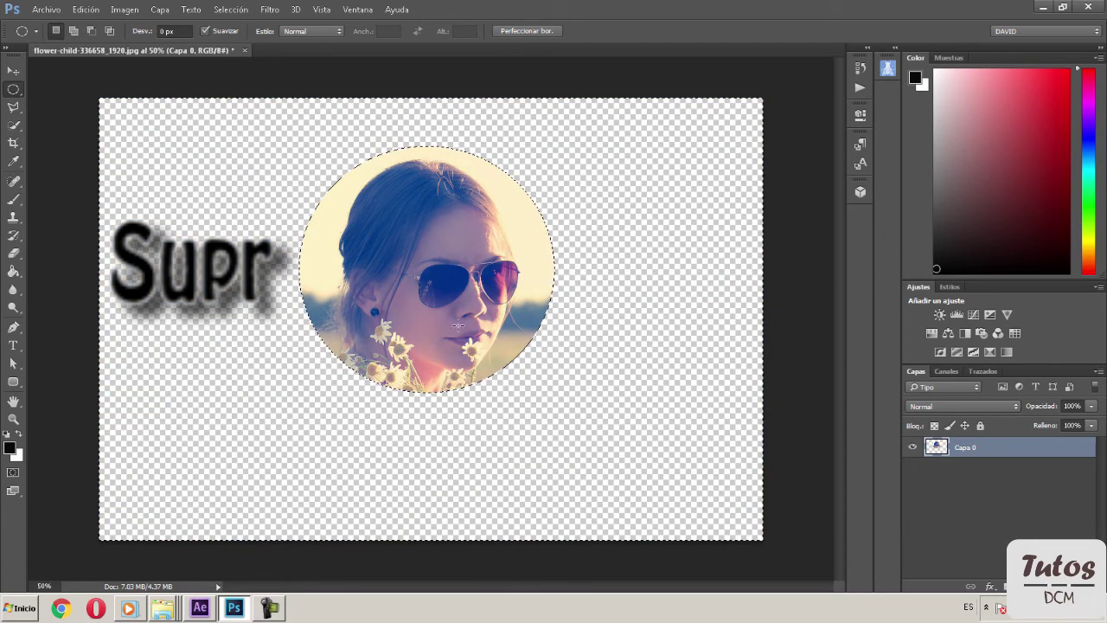
{"action": "left_click", "coordinate": [46, 11]}
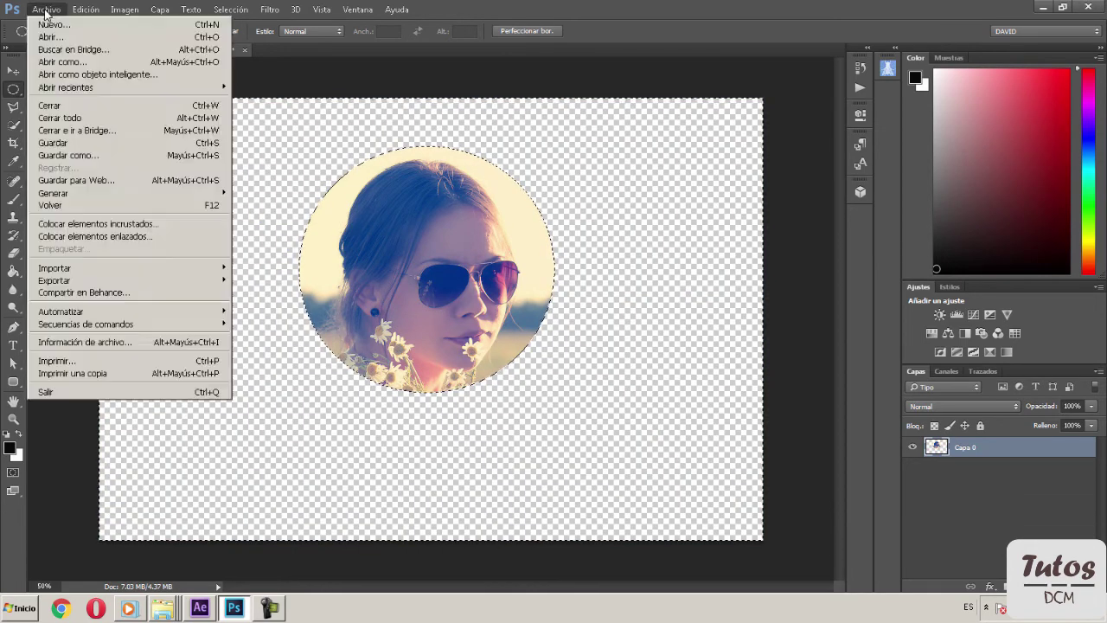
Step: Save the portrait as PNG 'flower-child-336658_1920' on the Desktop, then minimise Photoshop
{"action": "left_click", "coordinate": [100, 155]}
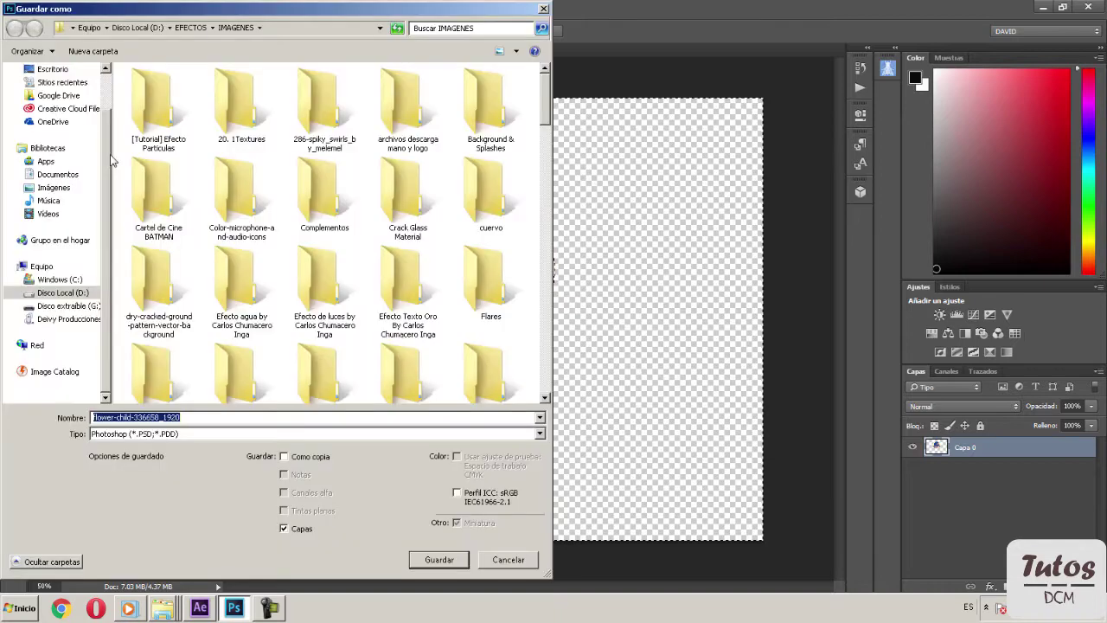
{"action": "left_click", "coordinate": [539, 434]}
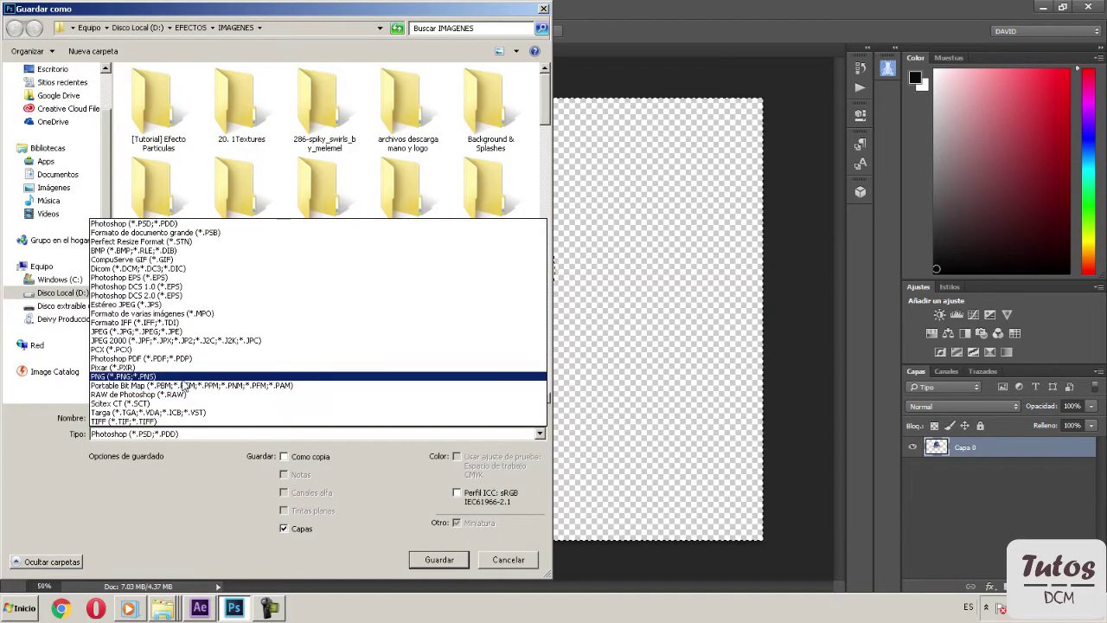
{"action": "left_click", "coordinate": [183, 377]}
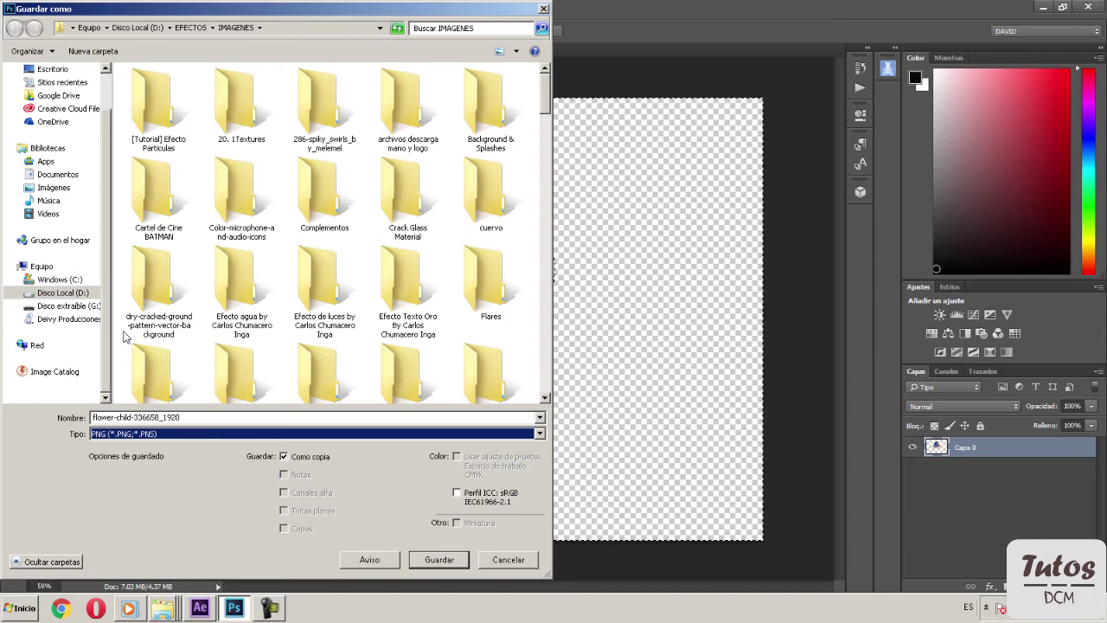
{"action": "left_click", "coordinate": [54, 71]}
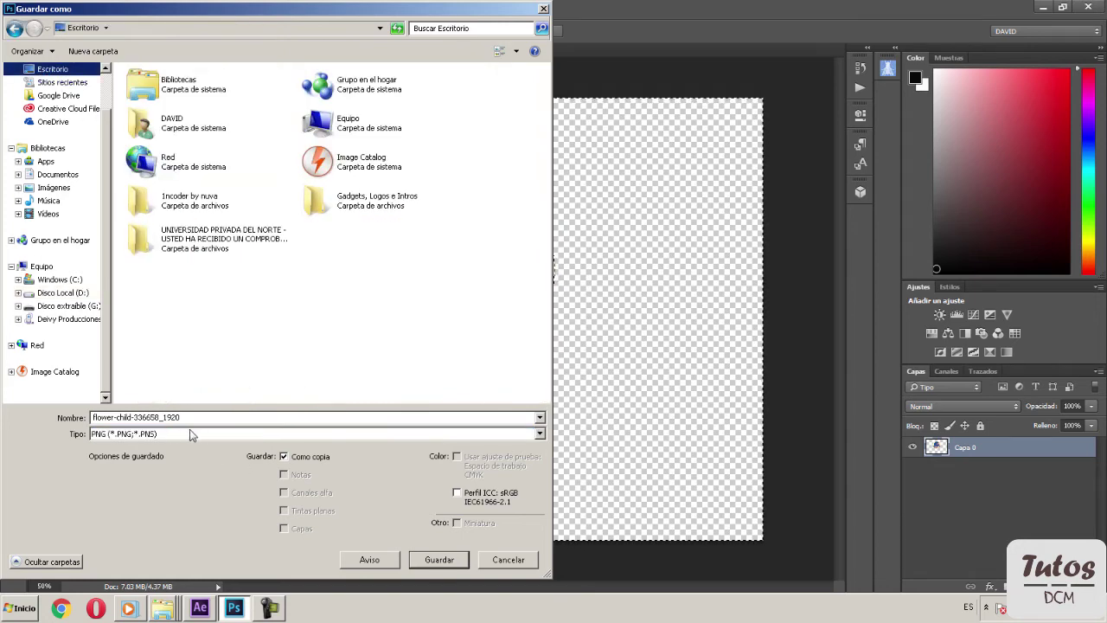
{"action": "left_click", "coordinate": [428, 562]}
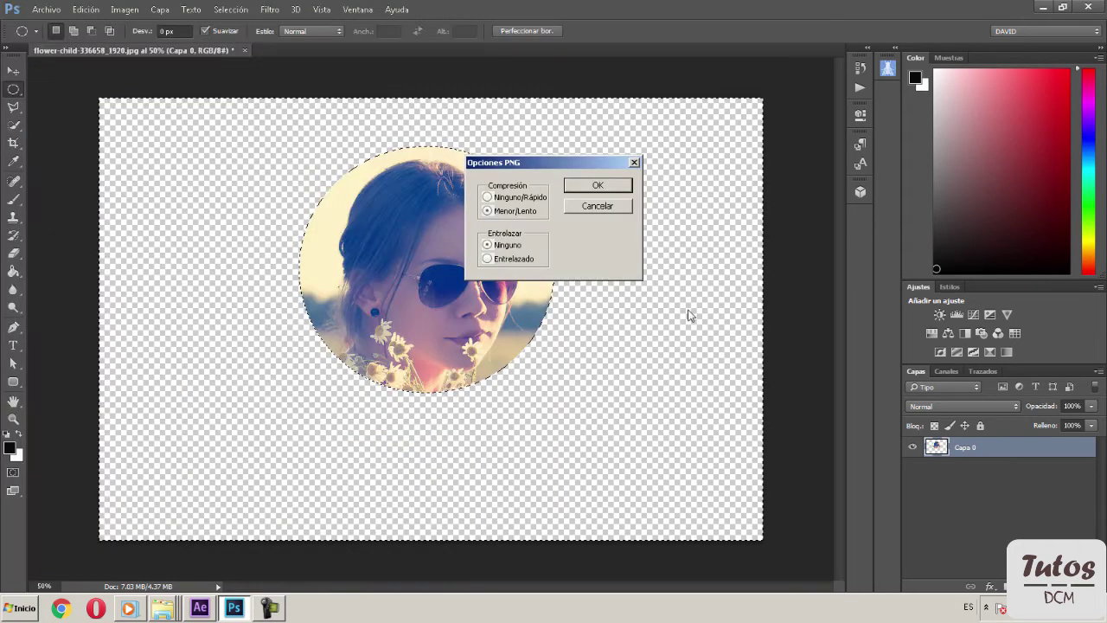
{"action": "left_click", "coordinate": [615, 187]}
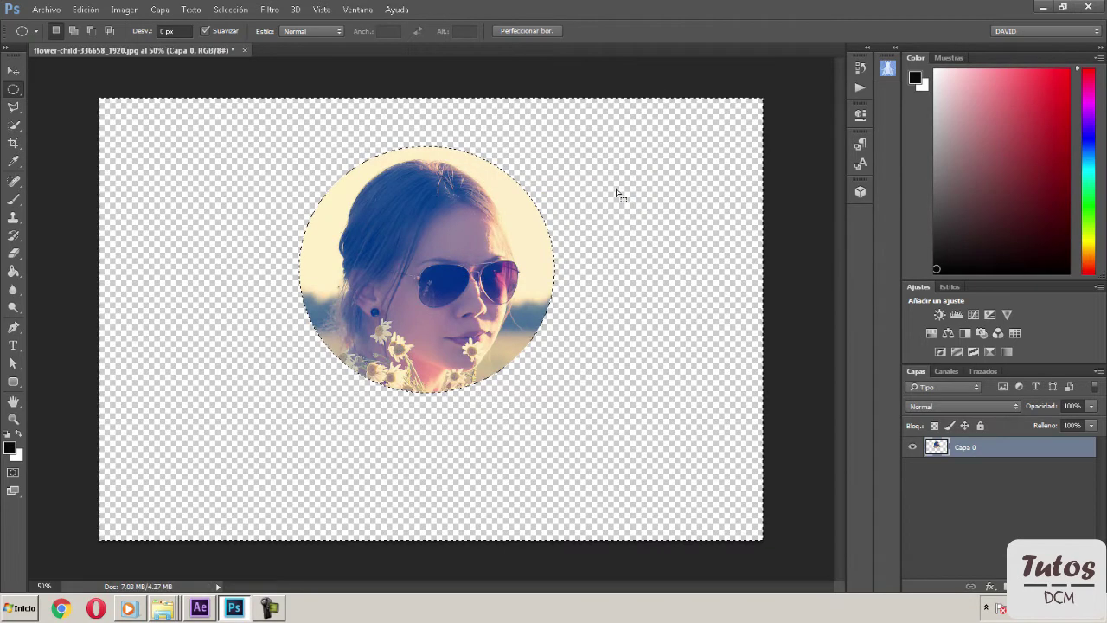
{"action": "left_click", "coordinate": [1042, 6]}
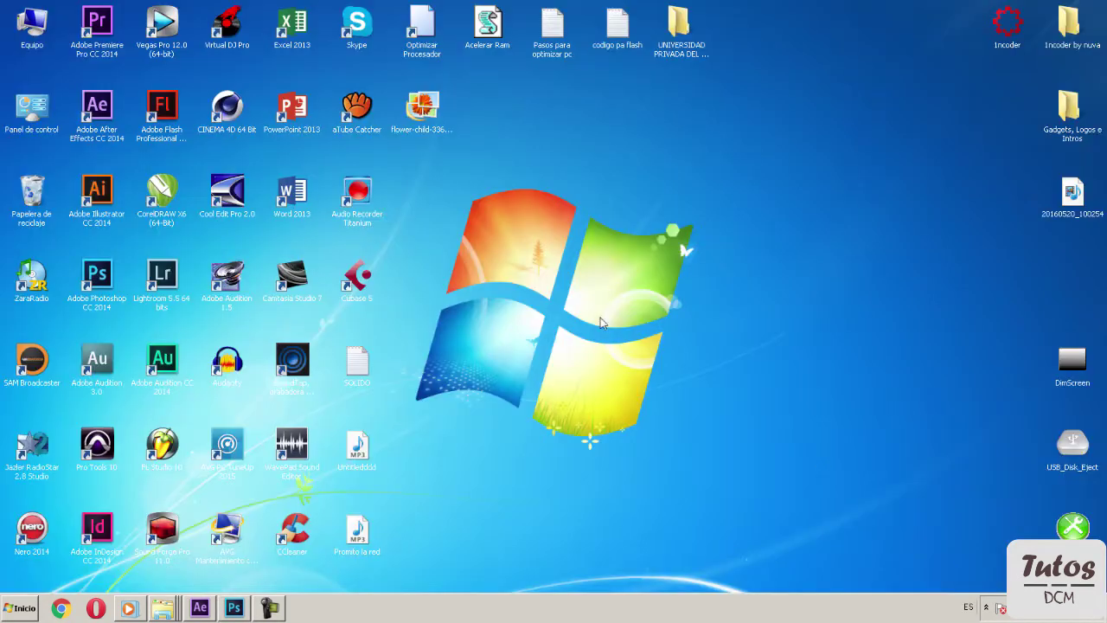
Step: Import the flower-child PNG and create a 1280×720 composition named 'lower' shown against black
{"action": "left_click_drag", "start_coordinate": [424, 111], "coordinate": [218, 613]}
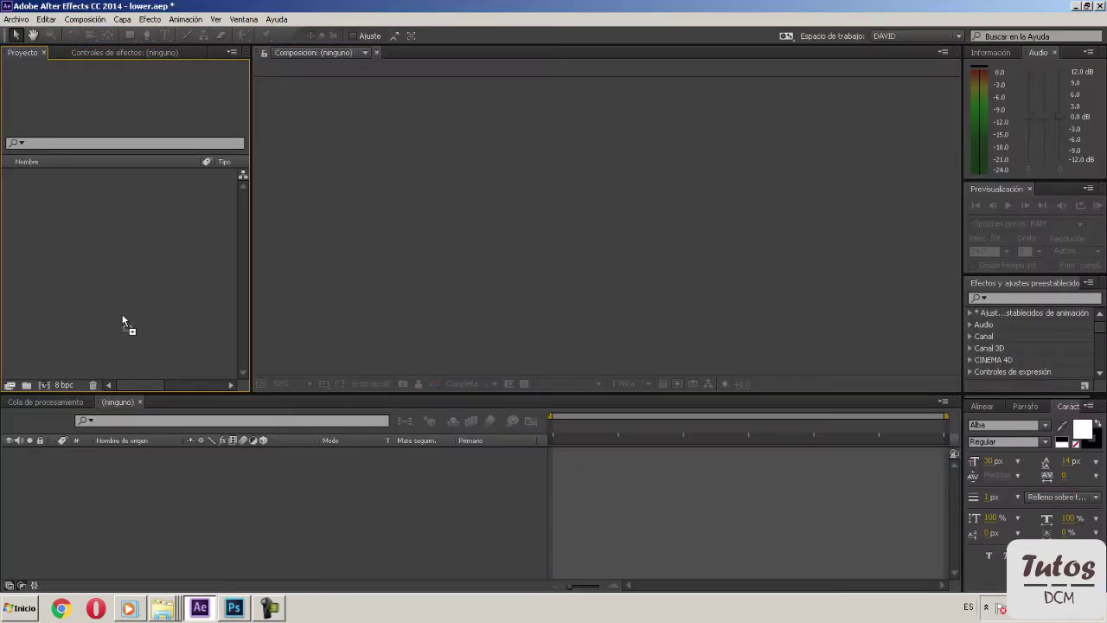
{"action": "left_click_drag", "start_coordinate": [219, 613], "coordinate": [98, 271]}
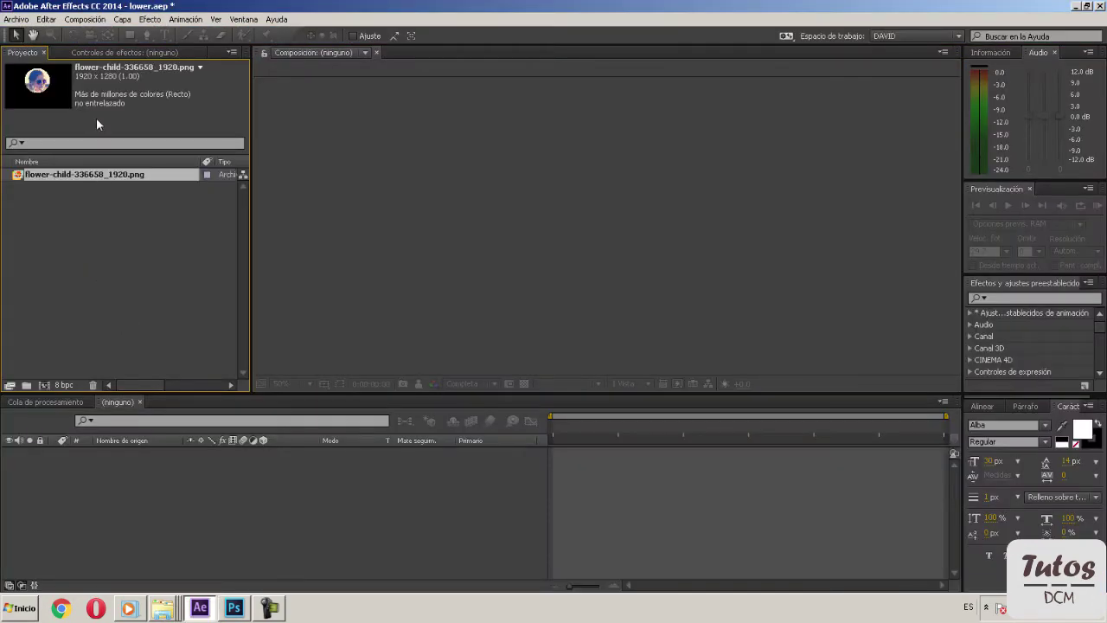
{"action": "left_click", "coordinate": [85, 19]}
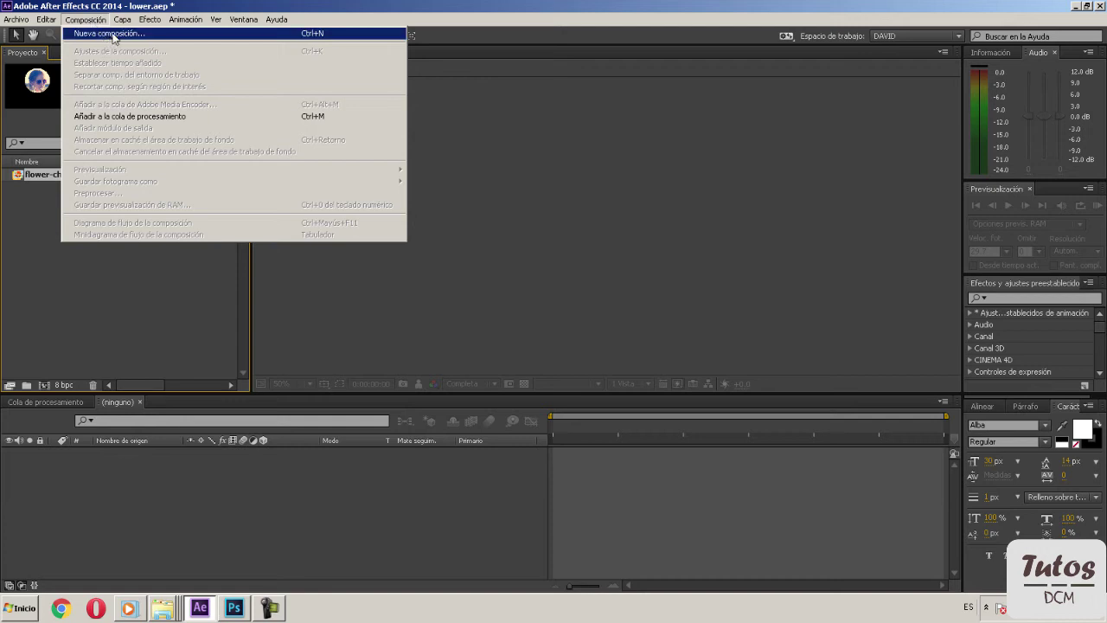
{"action": "left_click", "coordinate": [112, 35]}
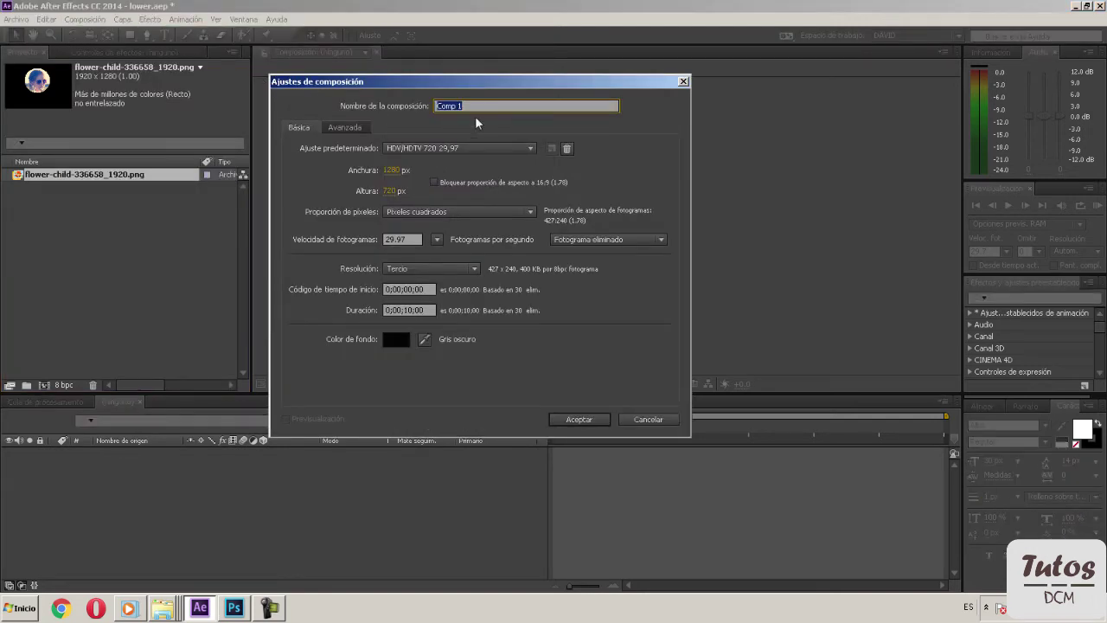
{"action": "type", "text": "lower"}
{"action": "left_click", "coordinate": [587, 420]}
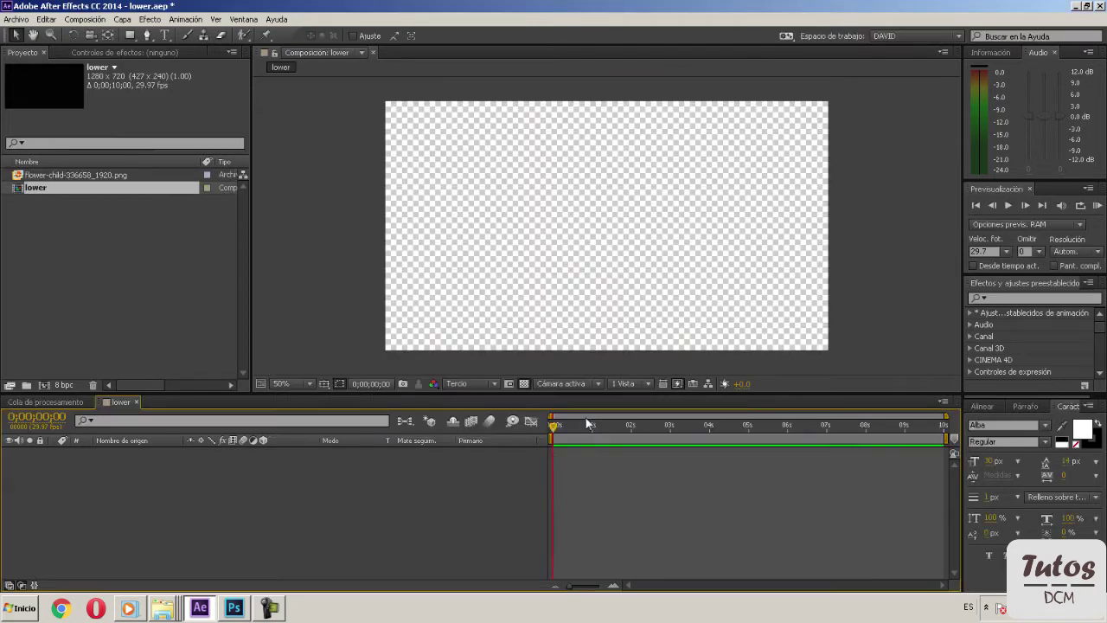
{"action": "left_click", "coordinate": [524, 383]}
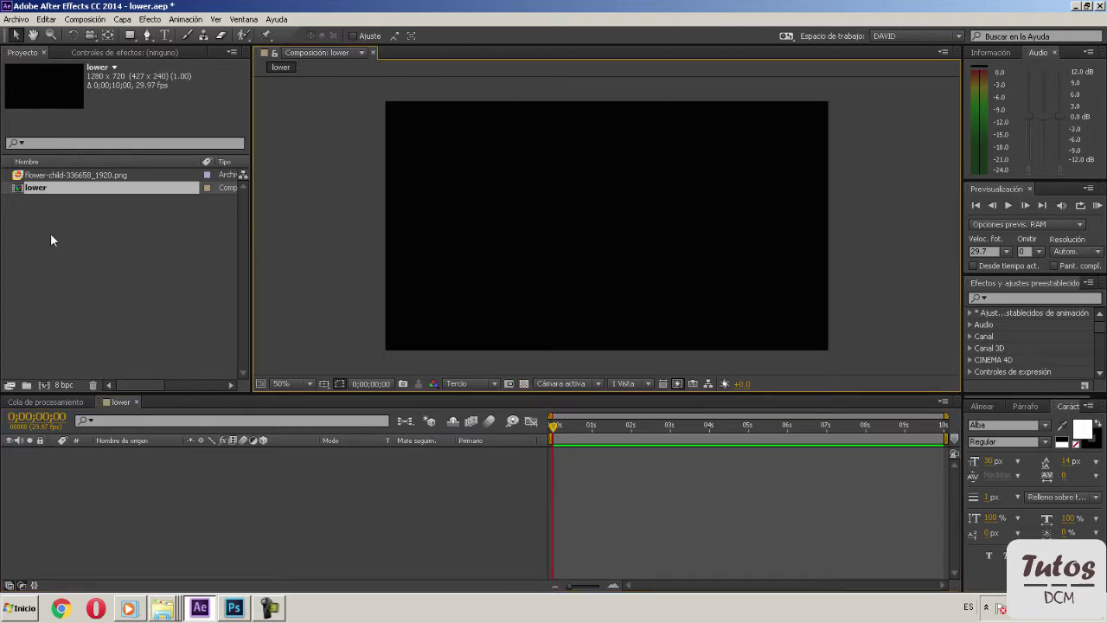
{"action": "left_click", "coordinate": [45, 176]}
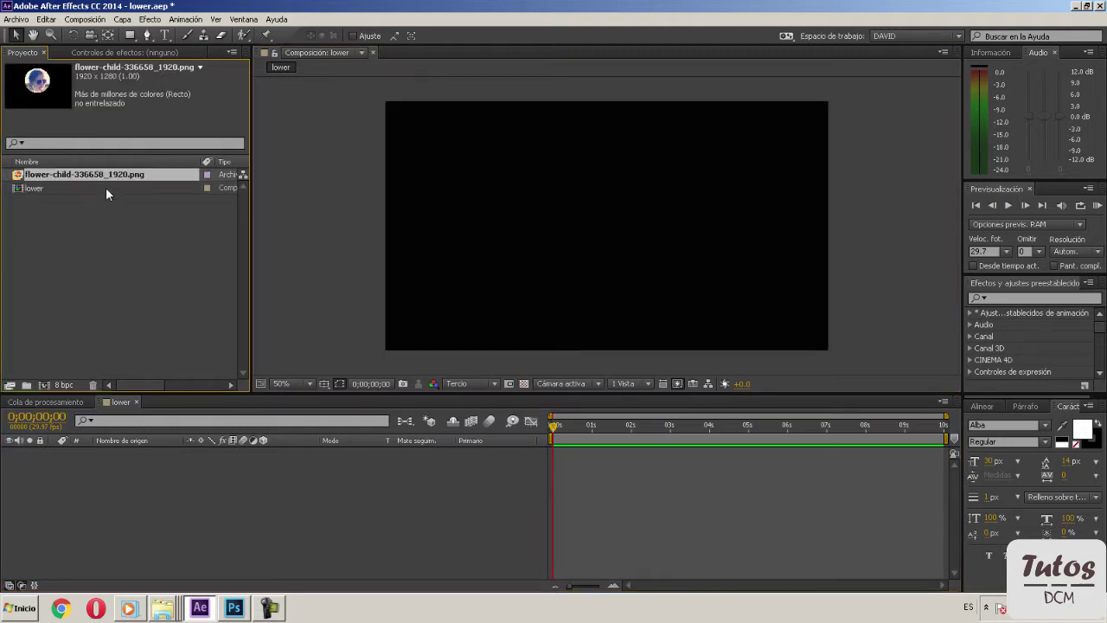
Step: Place the portrait in the lower composition and roughly scale and position it upper left
{"action": "left_click_drag", "start_coordinate": [45, 176], "coordinate": [101, 489]}
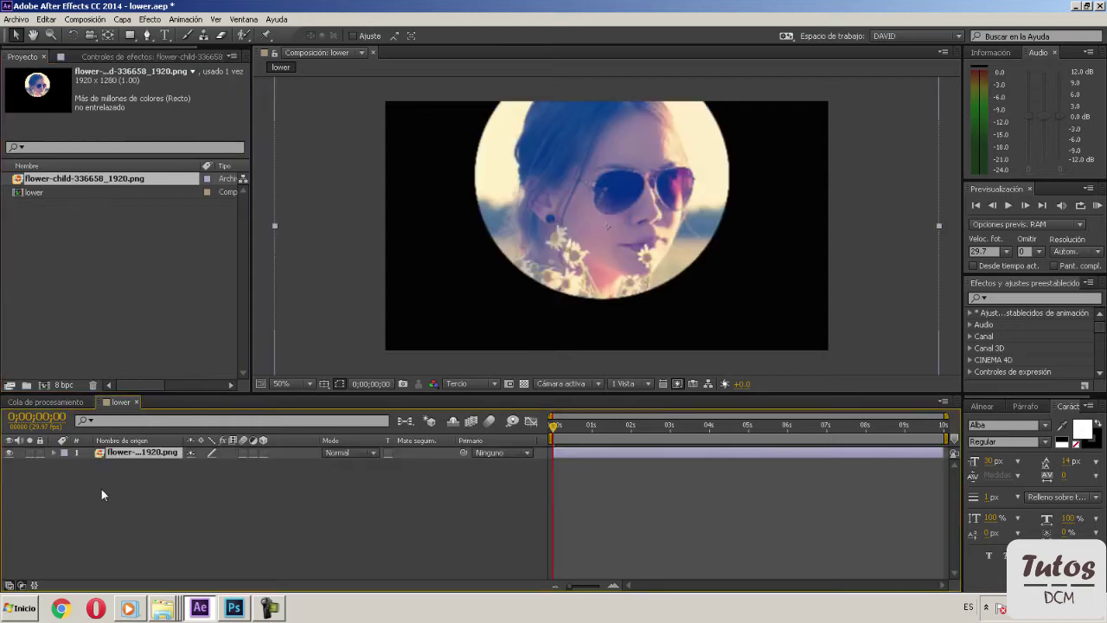
{"action": "key", "text": "s"}
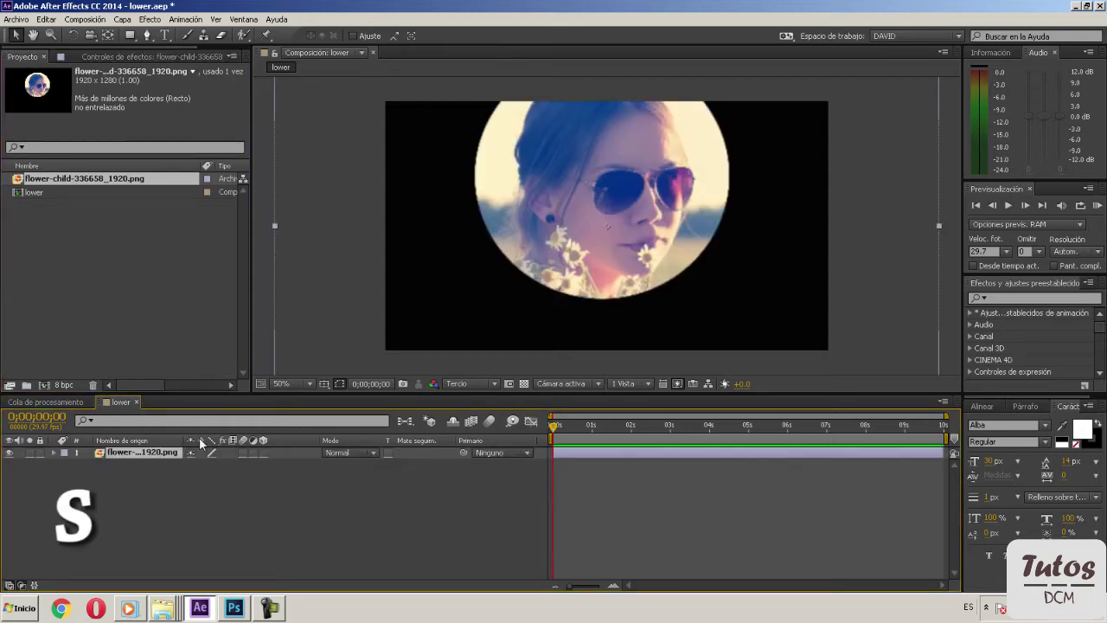
{"action": "mouse_move", "coordinate": [239, 470]}
{"action": "left_mouse_down"}
{"action": "mouse_move", "coordinate": [232, 465]}
{"action": "mouse_move", "coordinate": [240, 528]}
{"action": "left_mouse_up"}
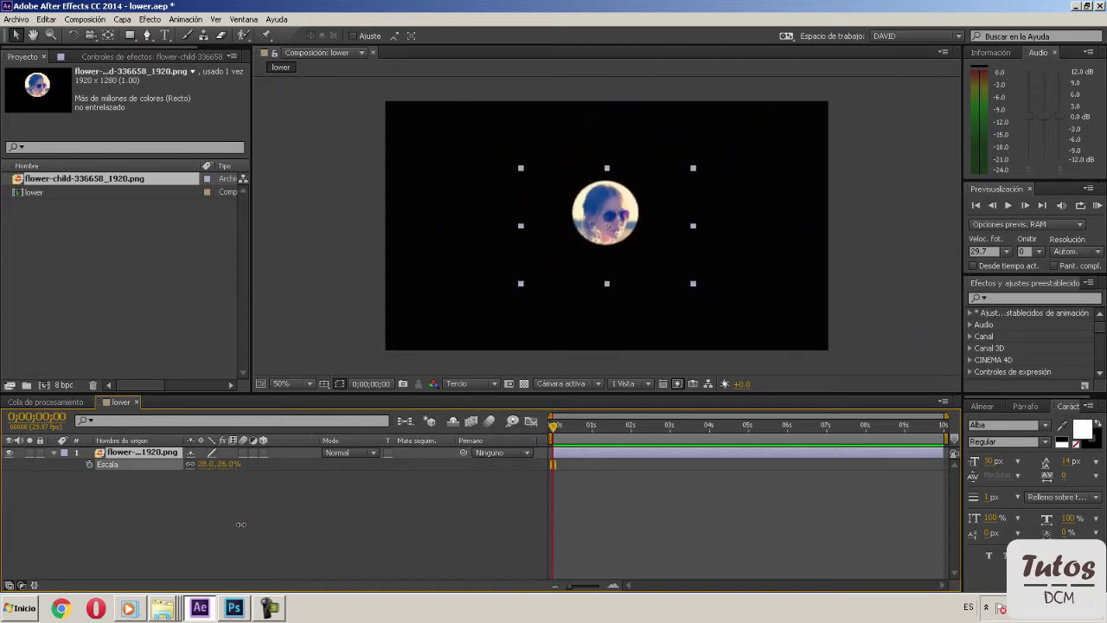
{"action": "left_click_drag", "start_coordinate": [621, 226], "coordinate": [493, 192]}
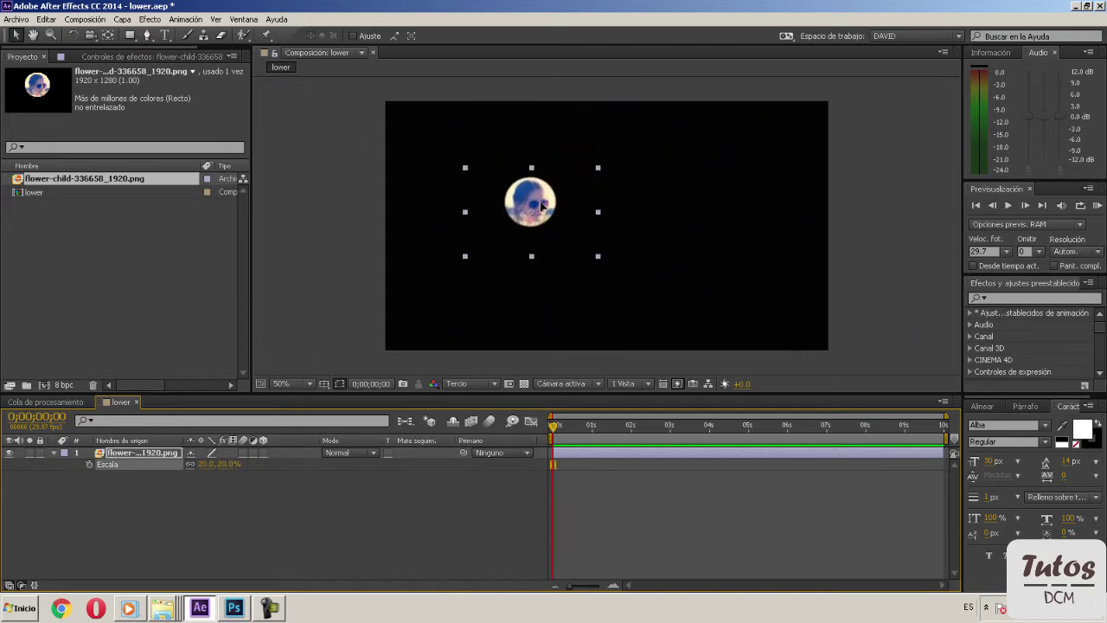
{"action": "left_click_drag", "start_coordinate": [227, 472], "coordinate": [293, 447]}
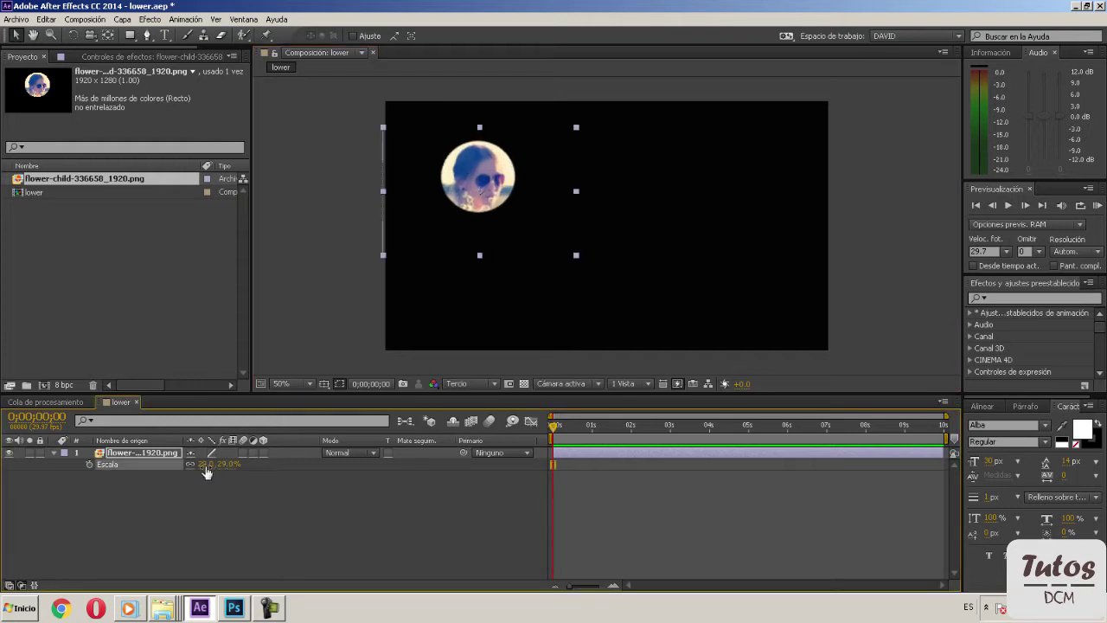
{"action": "left_click_drag", "start_coordinate": [216, 465], "coordinate": [226, 463]}
{"action": "left_click_drag", "start_coordinate": [431, 250], "coordinate": [438, 281]}
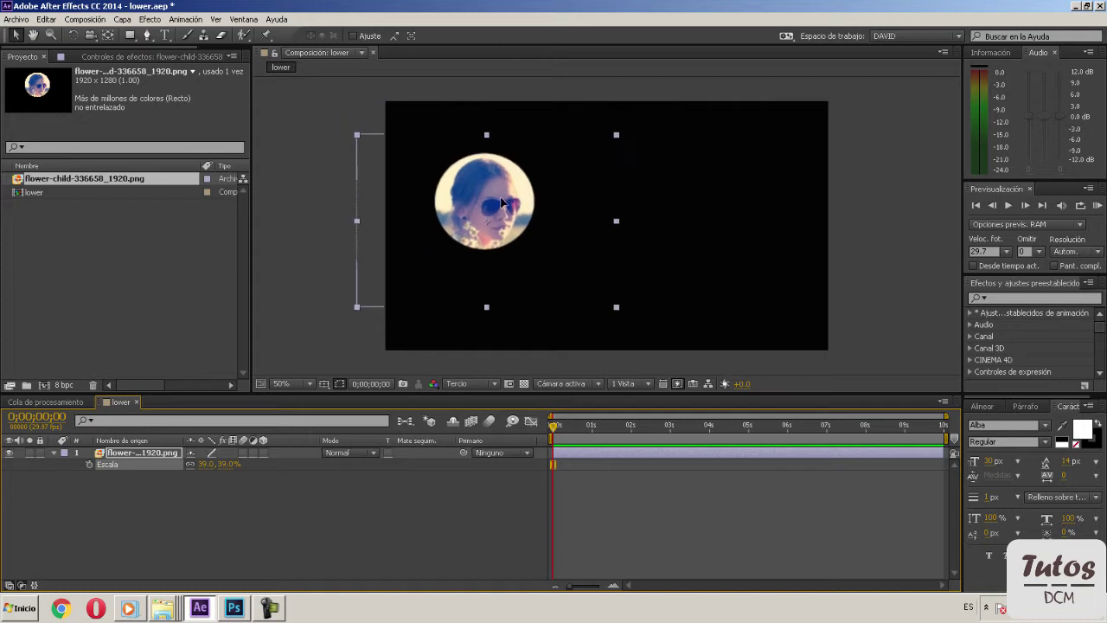
Step: Set the portrait's scale to exactly 40%, nudge it slightly lower, and collapse its properties
{"action": "left_click", "coordinate": [226, 464]}
{"action": "type", "text": "50"}
{"action": "left_click", "coordinate": [340, 474]}
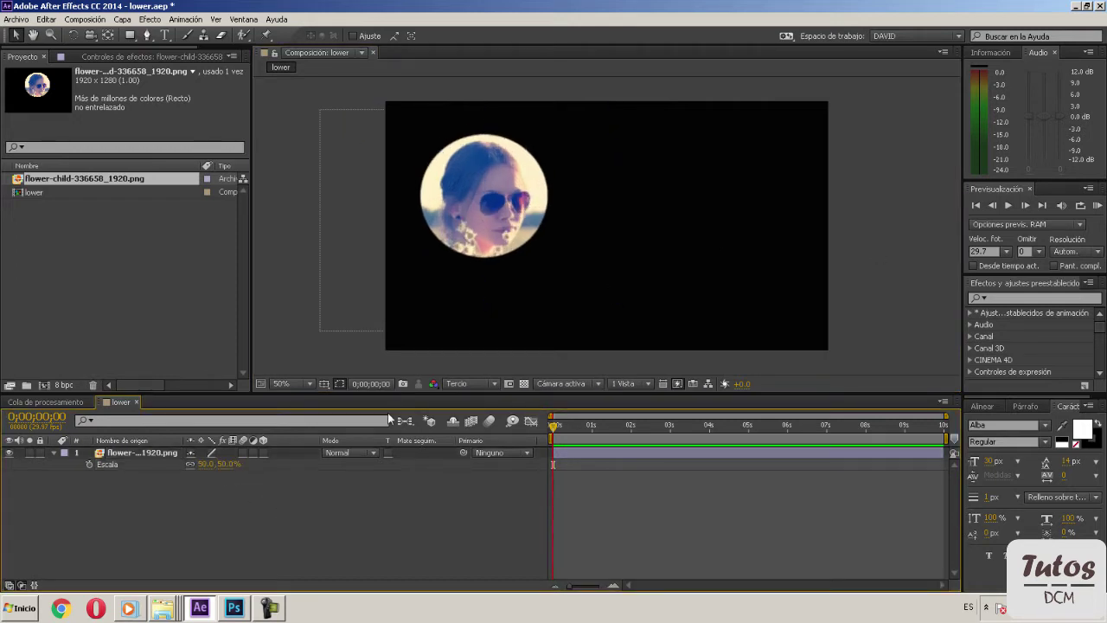
{"action": "left_click", "coordinate": [227, 464]}
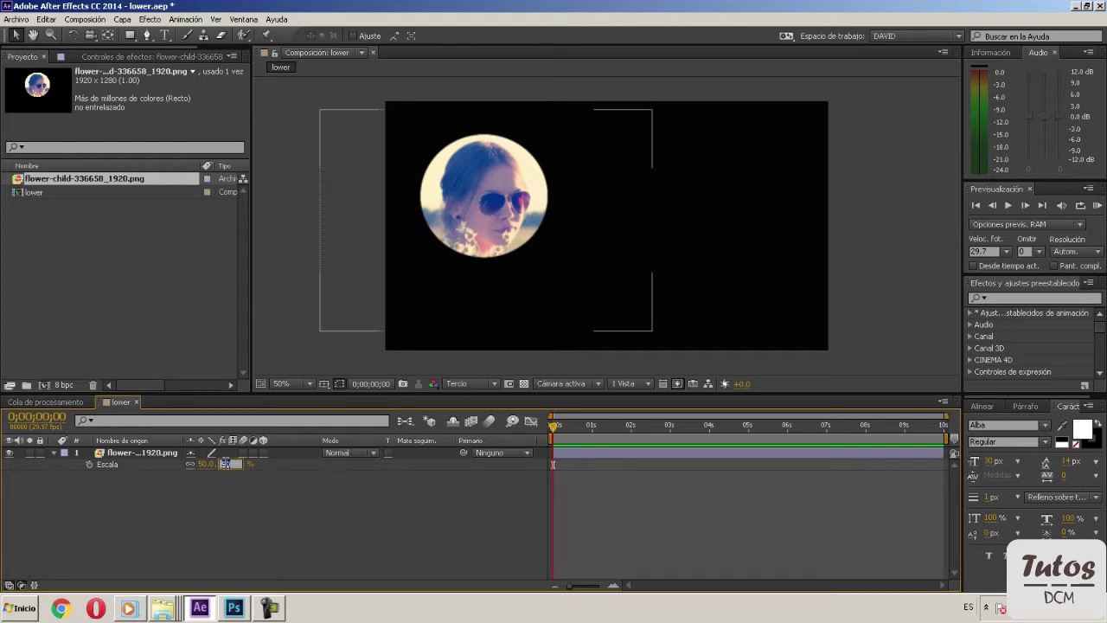
{"action": "type", "text": "40"}
{"action": "left_click", "coordinate": [340, 528]}
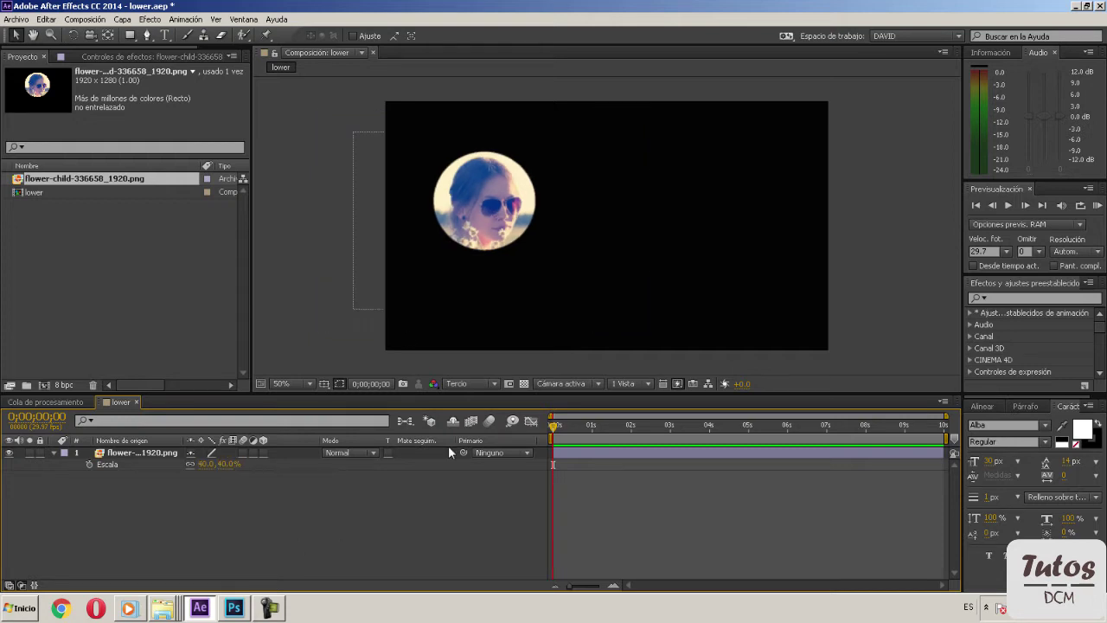
{"action": "left_click_drag", "start_coordinate": [505, 207], "coordinate": [509, 220]}
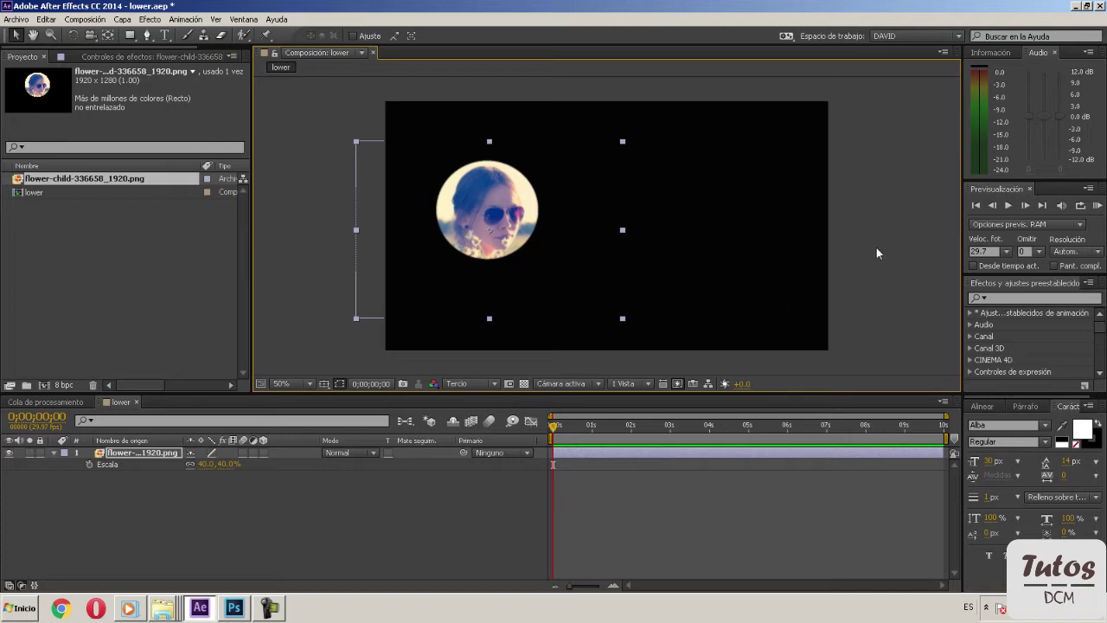
{"action": "left_click", "coordinate": [904, 252]}
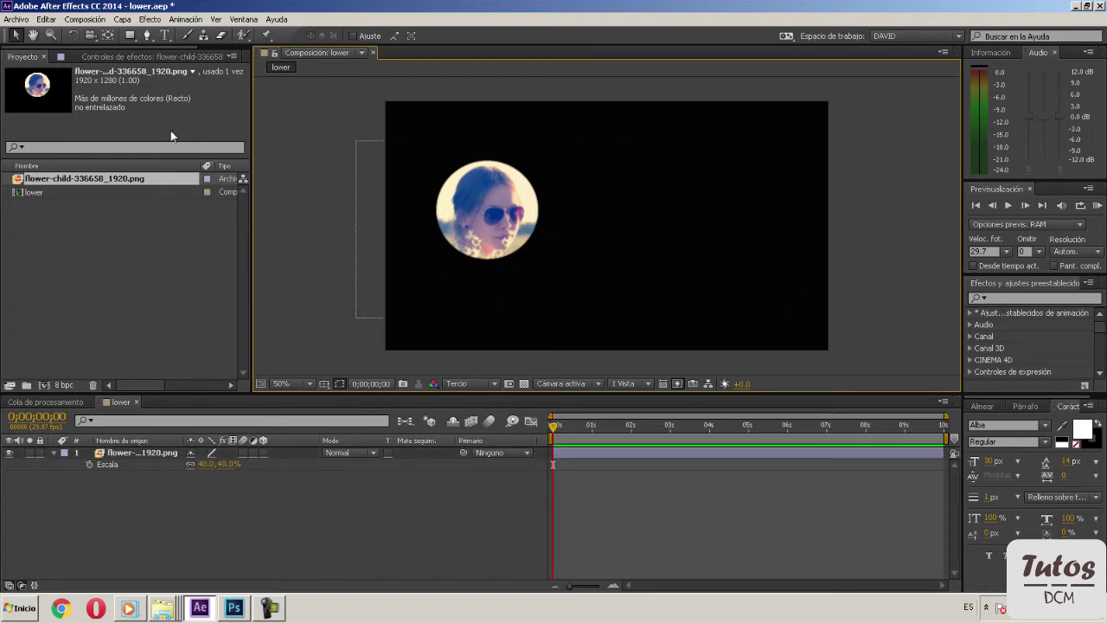
{"action": "left_click", "coordinate": [54, 452]}
{"action": "left_click", "coordinate": [115, 493]}
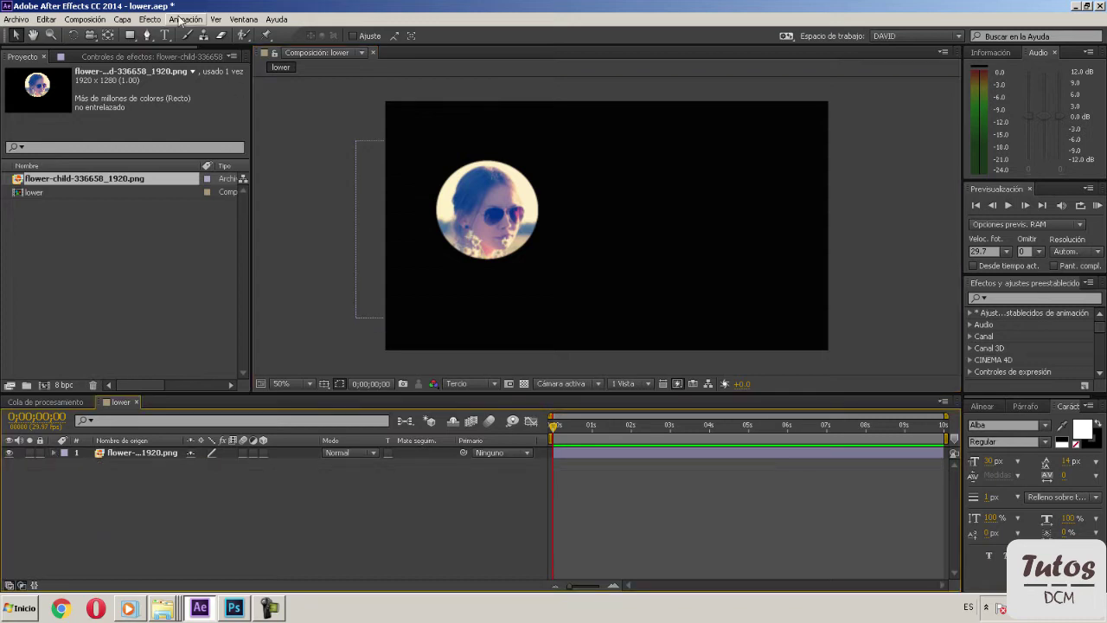
Step: Create a new shape layer via Capa > Nuevo > Capa de formas
{"action": "left_click", "coordinate": [122, 19]}
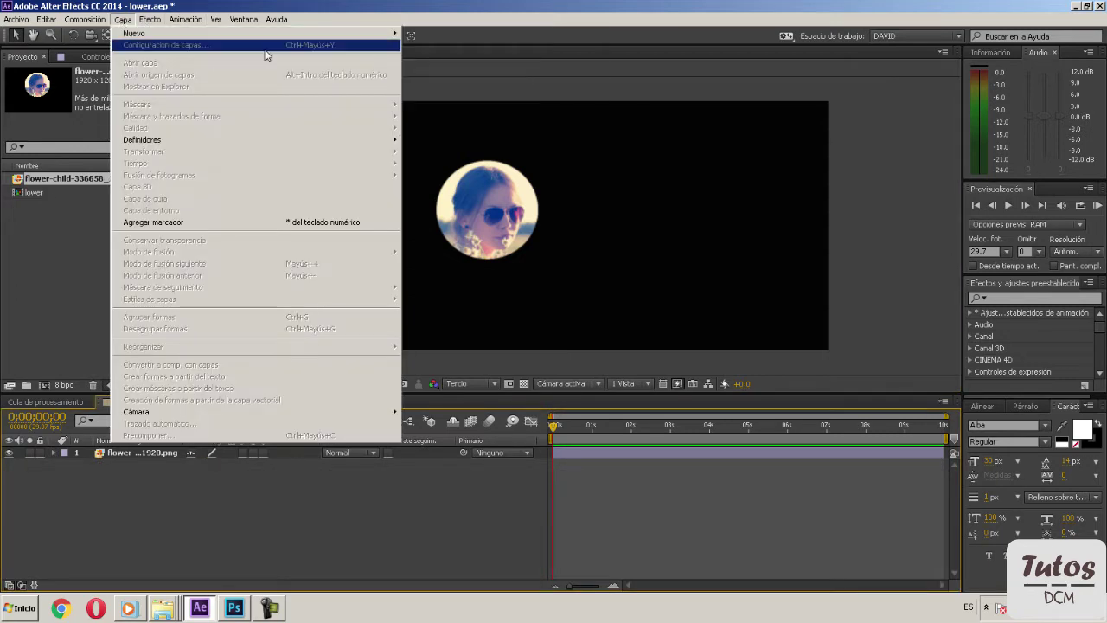
{"action": "mouse_move", "coordinate": [393, 35]}
{"action": "left_click", "coordinate": [468, 92]}
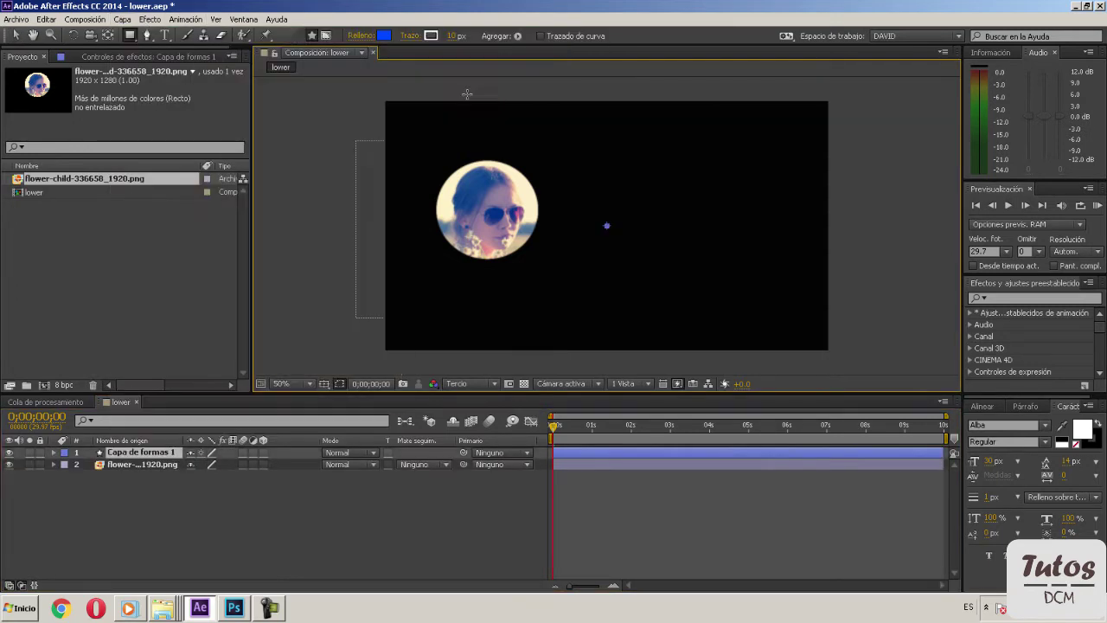
Step: Rename the shape layer 'Círculo' and expand its properties
{"action": "right_click", "coordinate": [138, 458]}
{"action": "left_click", "coordinate": [177, 444]}
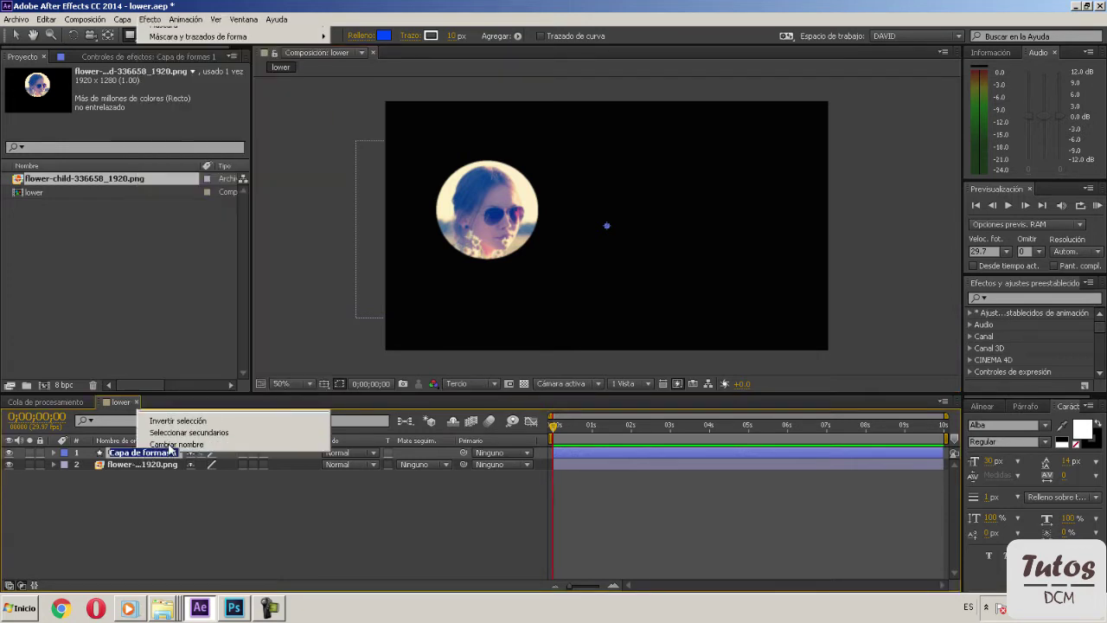
{"action": "type", "text": "Circulo"}
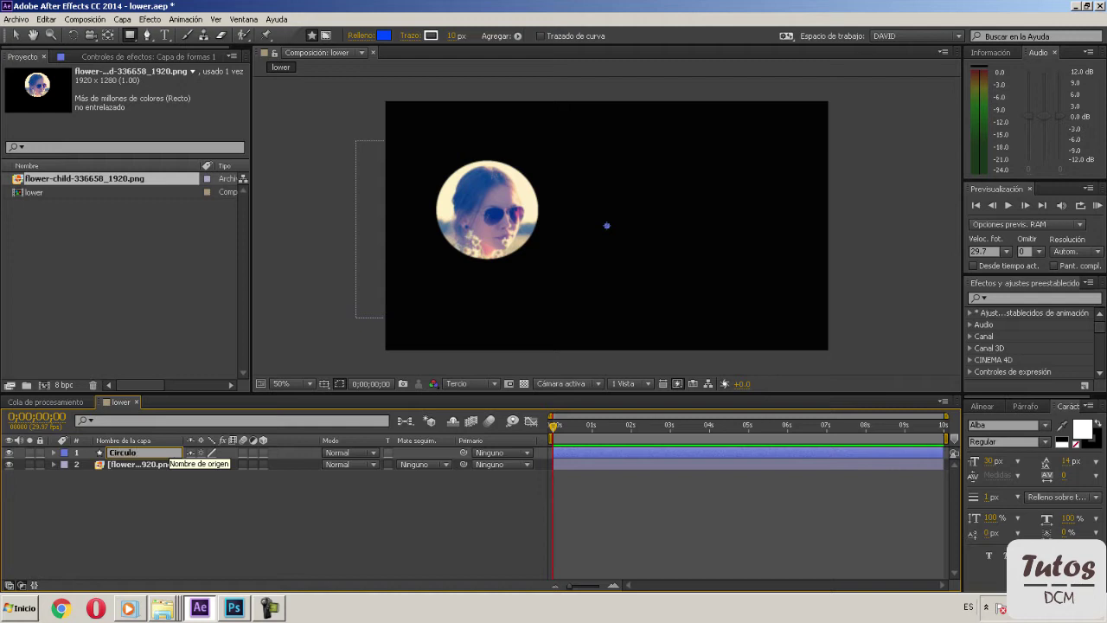
{"action": "left_click", "coordinate": [158, 514]}
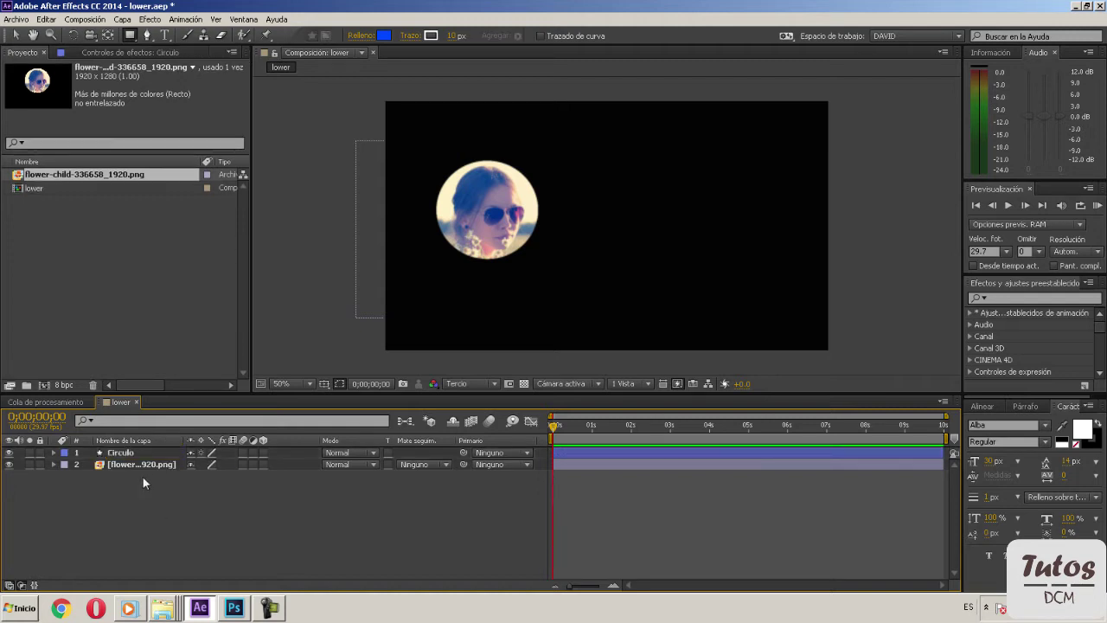
{"action": "left_click", "coordinate": [45, 453]}
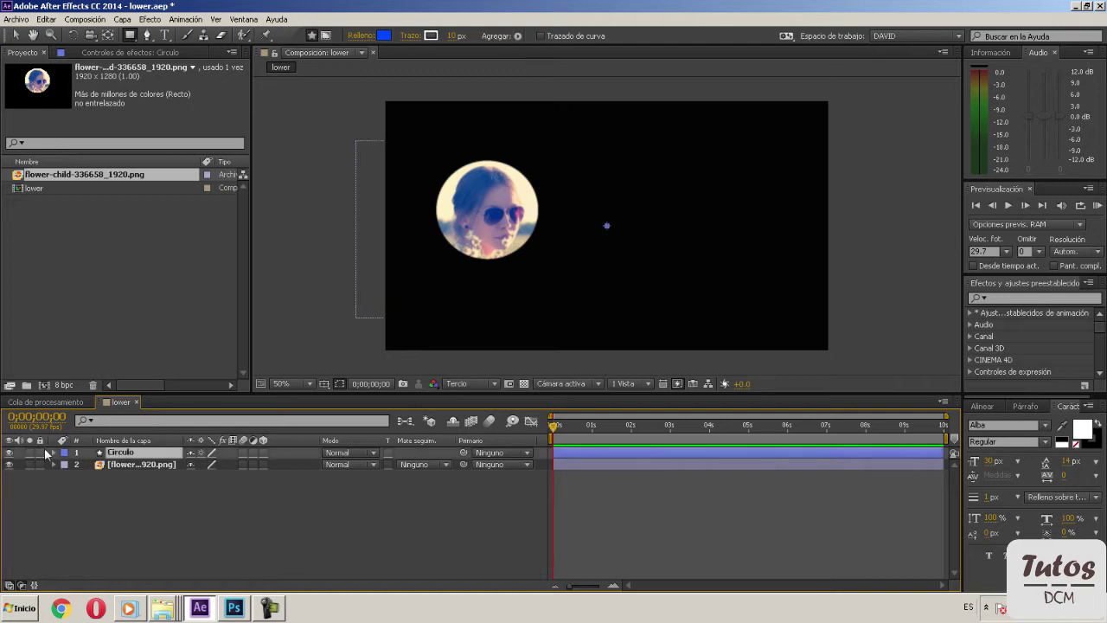
{"action": "left_click", "coordinate": [53, 453]}
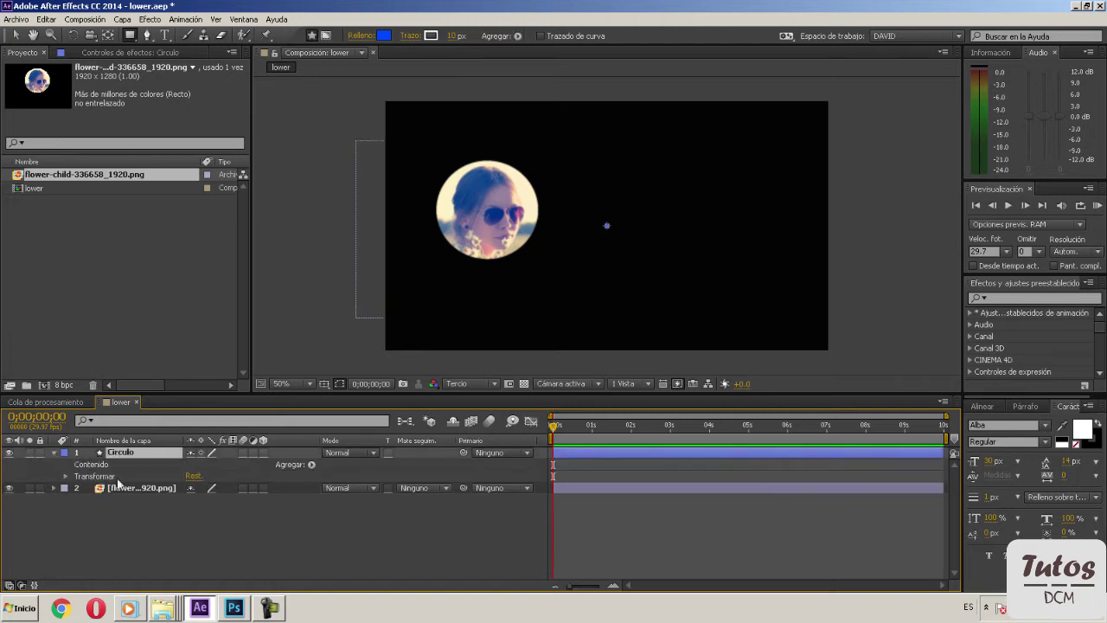
Step: Add an ellipse to Círculo and size it to 342×342
{"action": "left_click", "coordinate": [313, 465]}
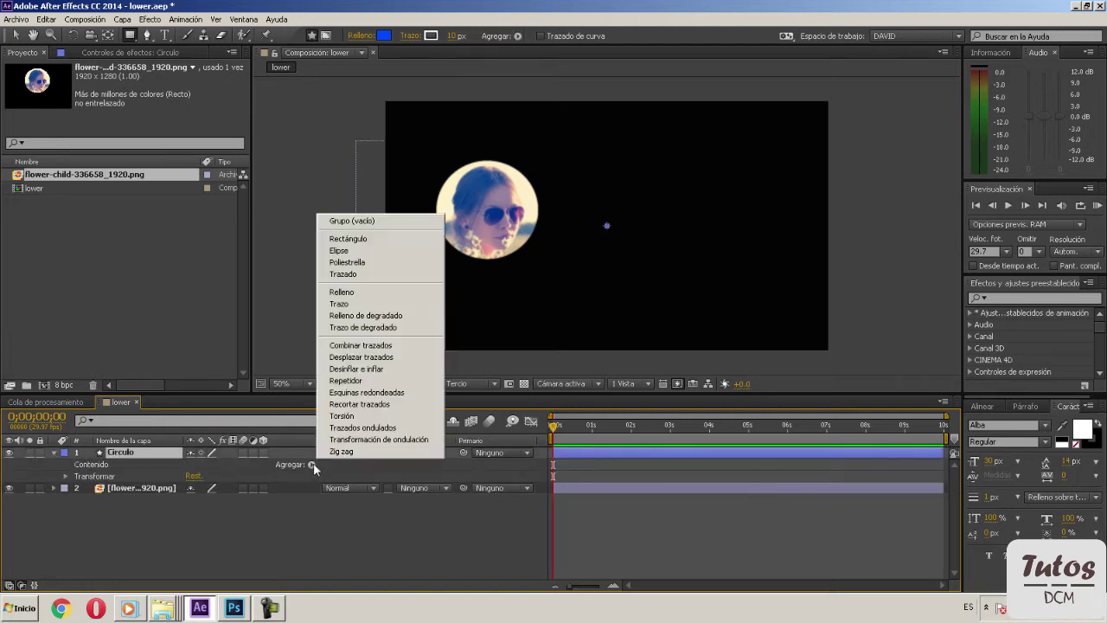
{"action": "left_click", "coordinate": [362, 251]}
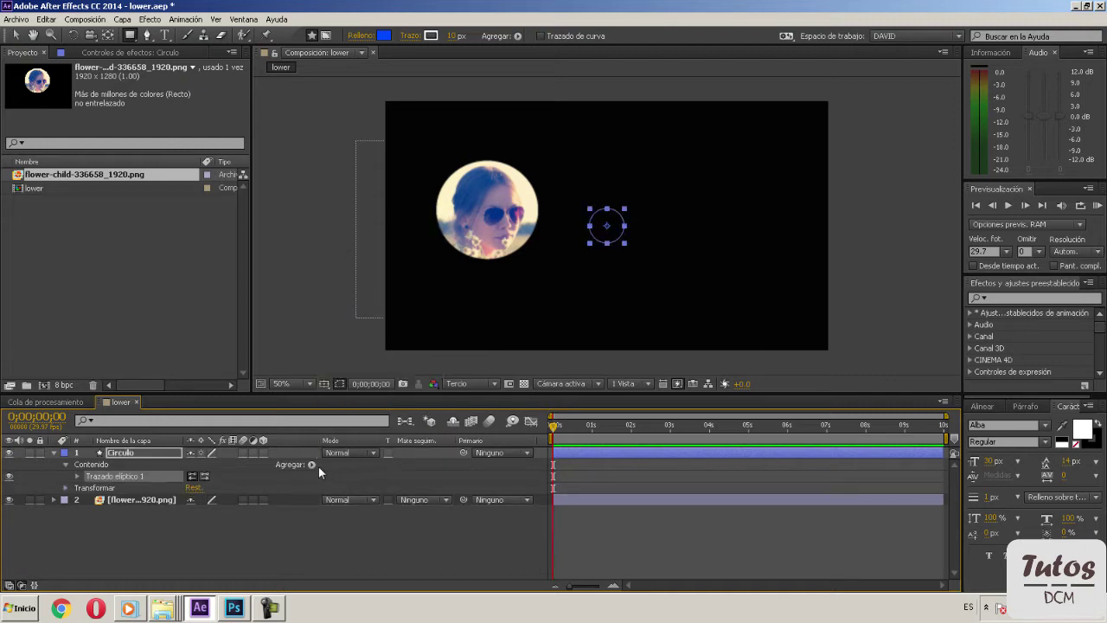
{"action": "left_click", "coordinate": [77, 476]}
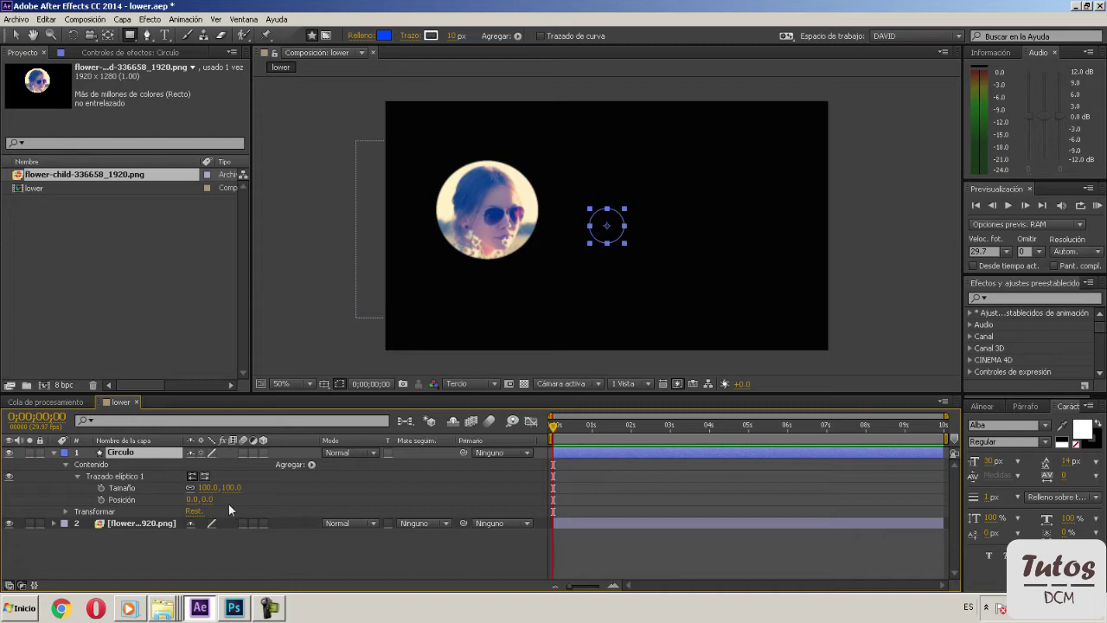
{"action": "left_click_drag", "start_coordinate": [221, 485], "coordinate": [275, 369]}
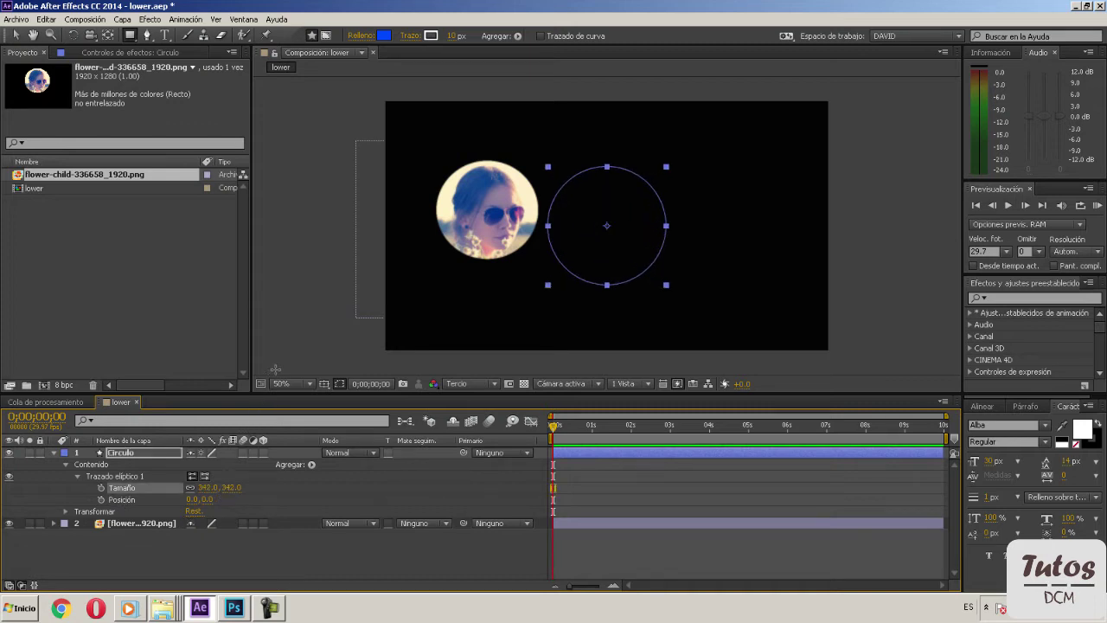
{"action": "left_click", "coordinate": [374, 453]}
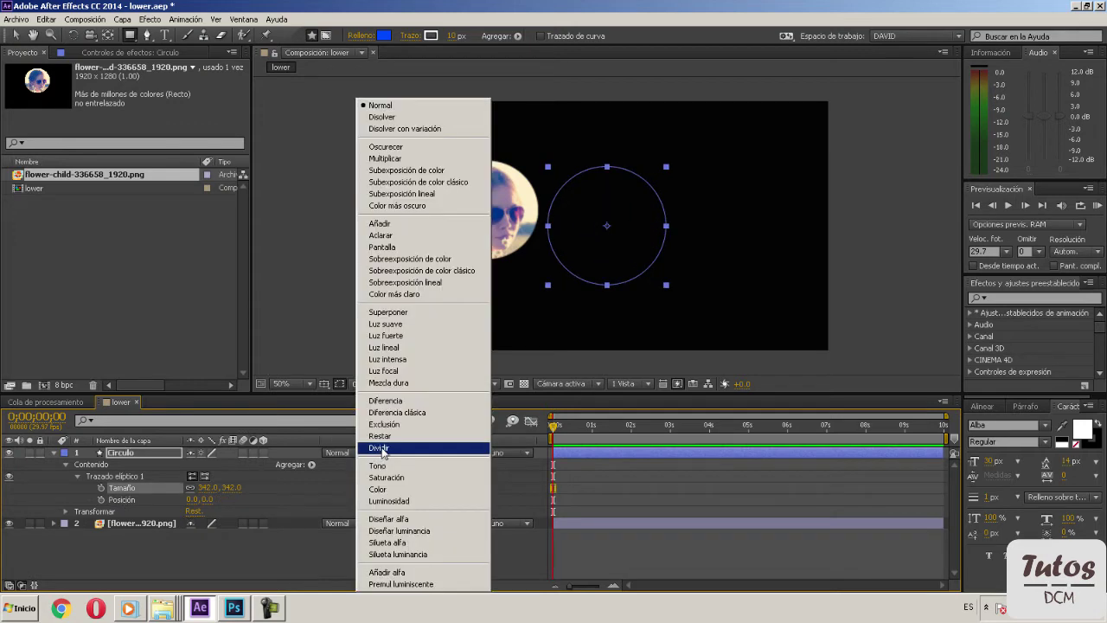
Step: Add a white stroke to the ellipse with a width of 14
{"action": "left_click", "coordinate": [312, 464]}
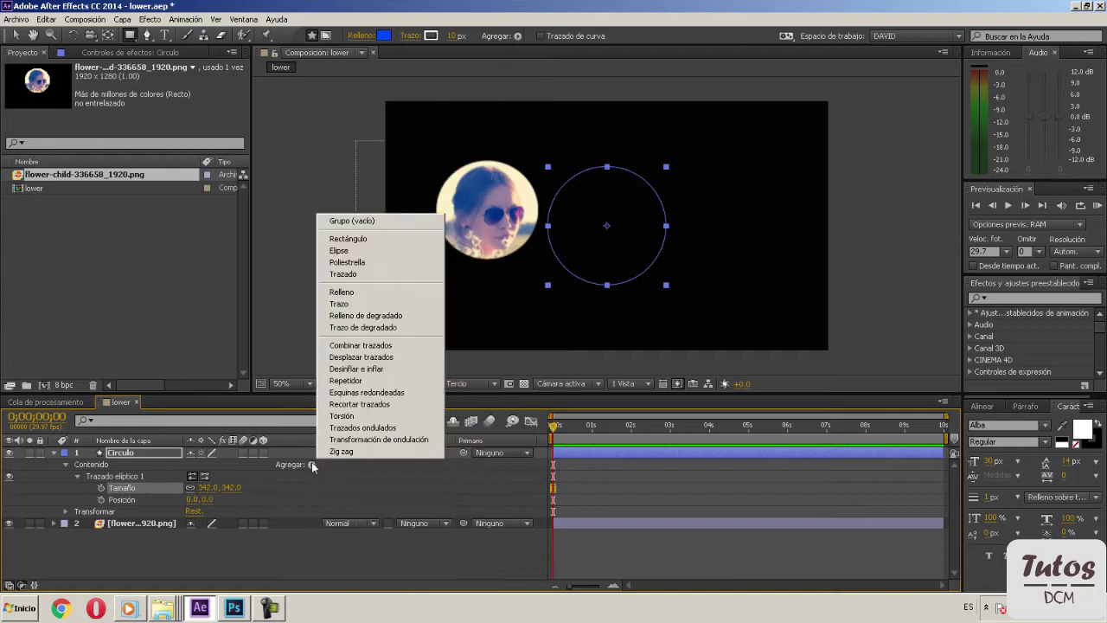
{"action": "left_click", "coordinate": [351, 304]}
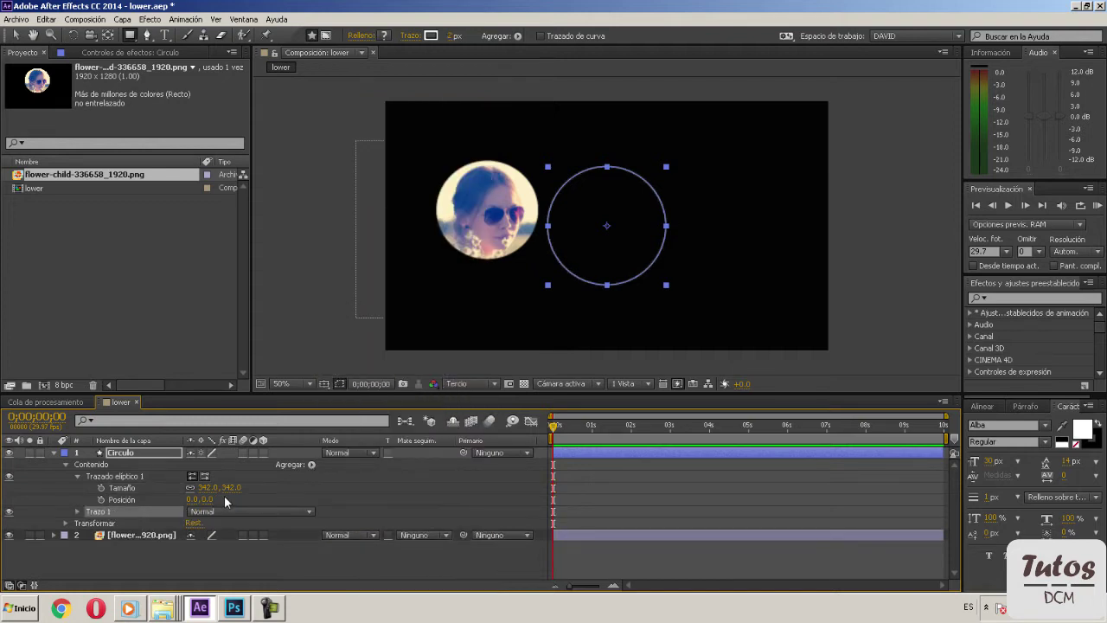
{"action": "left_click", "coordinate": [77, 511]}
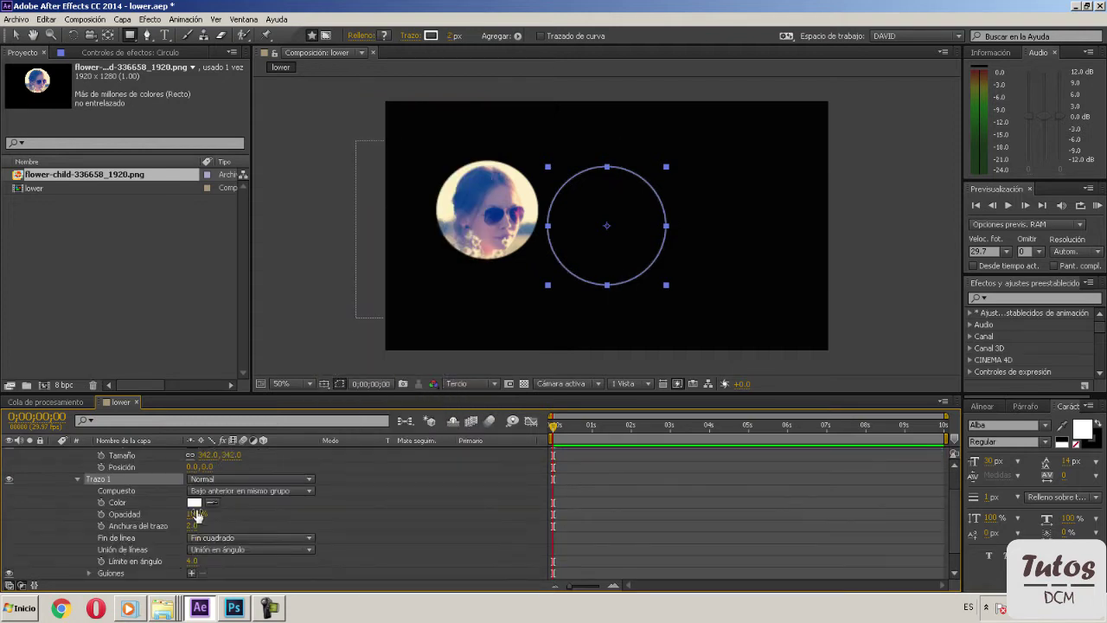
{"action": "left_click_drag", "start_coordinate": [189, 525], "coordinate": [203, 525]}
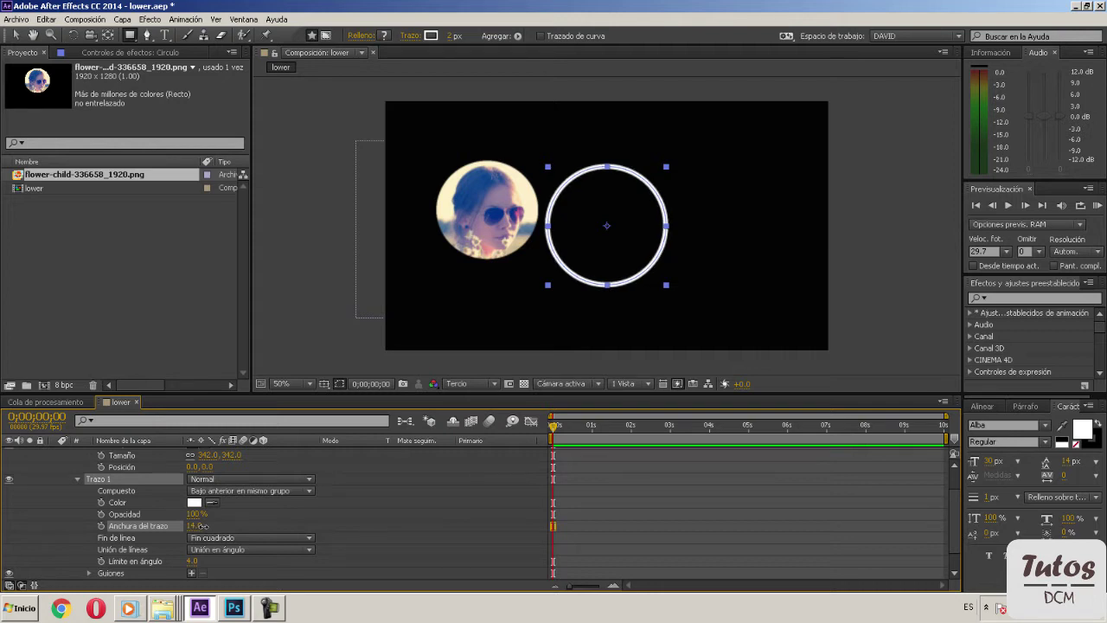
{"action": "left_click", "coordinate": [322, 502]}
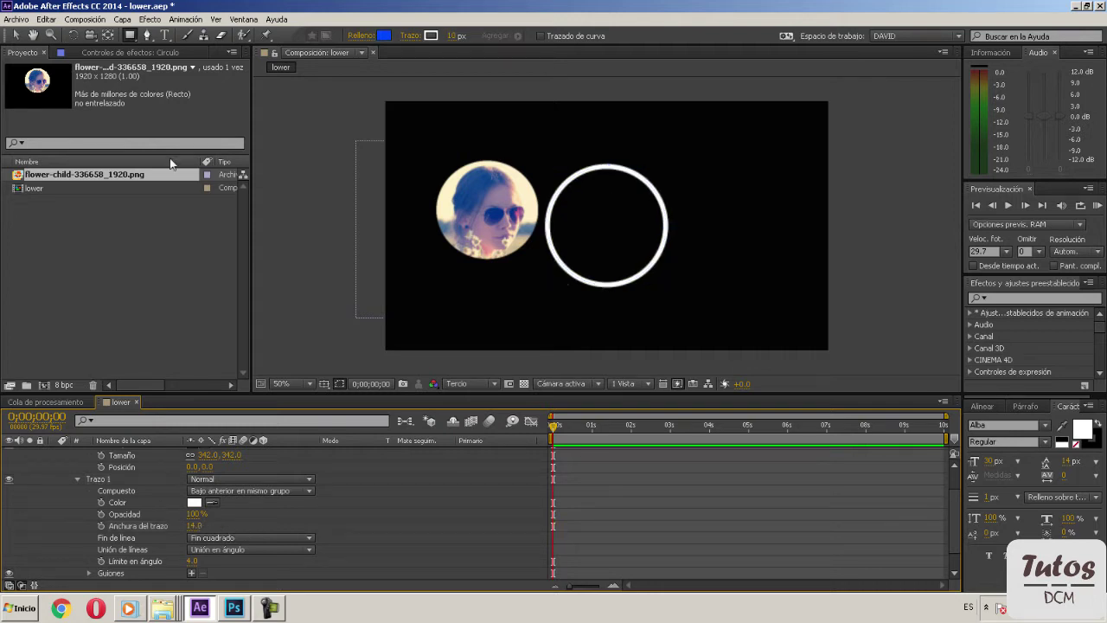
{"action": "left_click", "coordinate": [16, 36]}
Step: Move the white ring over the portrait and shrink its ellipse to about 298
{"action": "left_click_drag", "start_coordinate": [594, 222], "coordinate": [469, 210]}
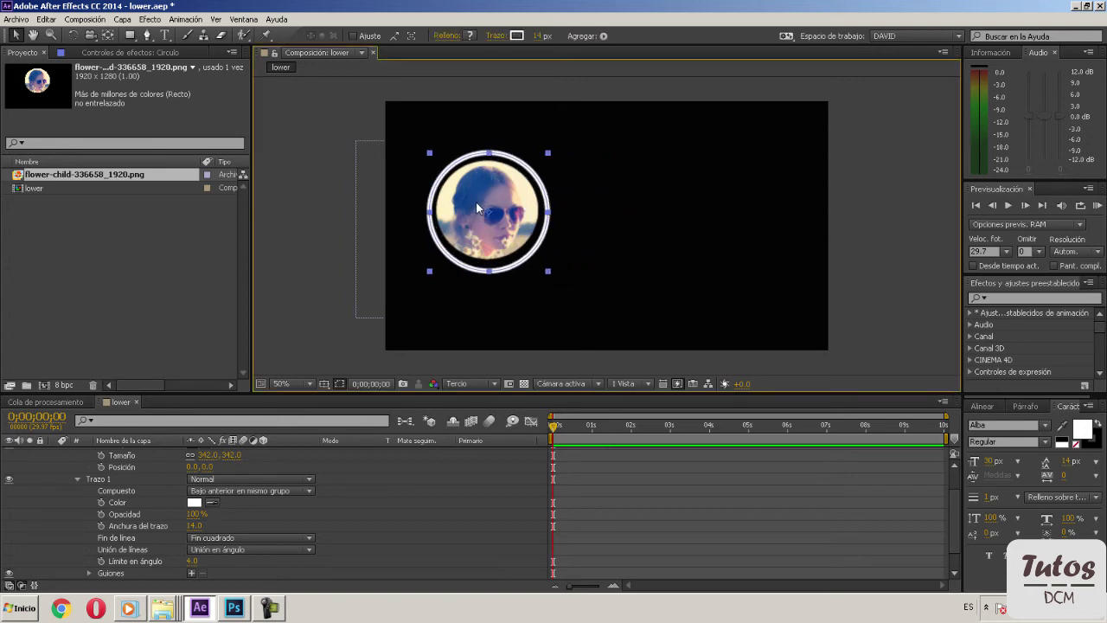
{"action": "left_click_drag", "start_coordinate": [239, 456], "coordinate": [241, 489]}
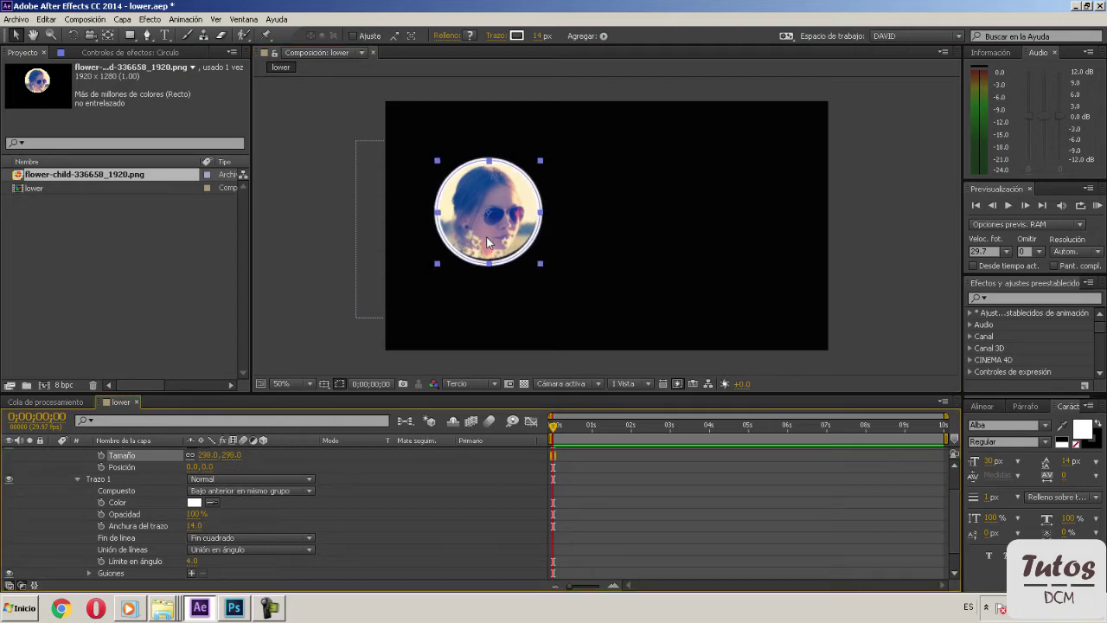
{"action": "left_click", "coordinate": [608, 317]}
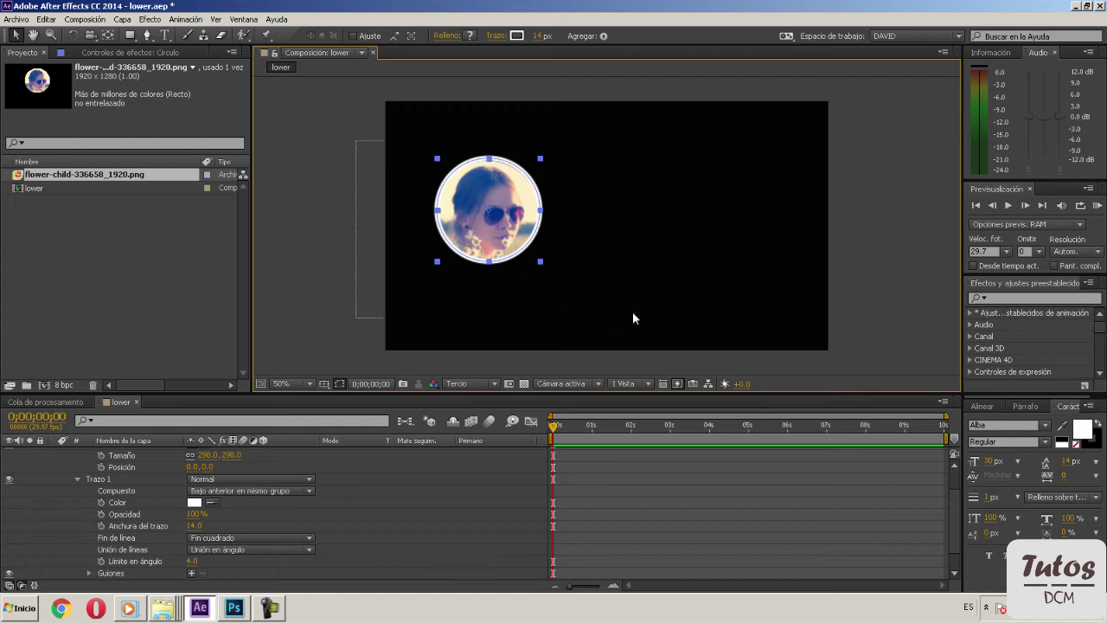
{"action": "left_click", "coordinate": [497, 192]}
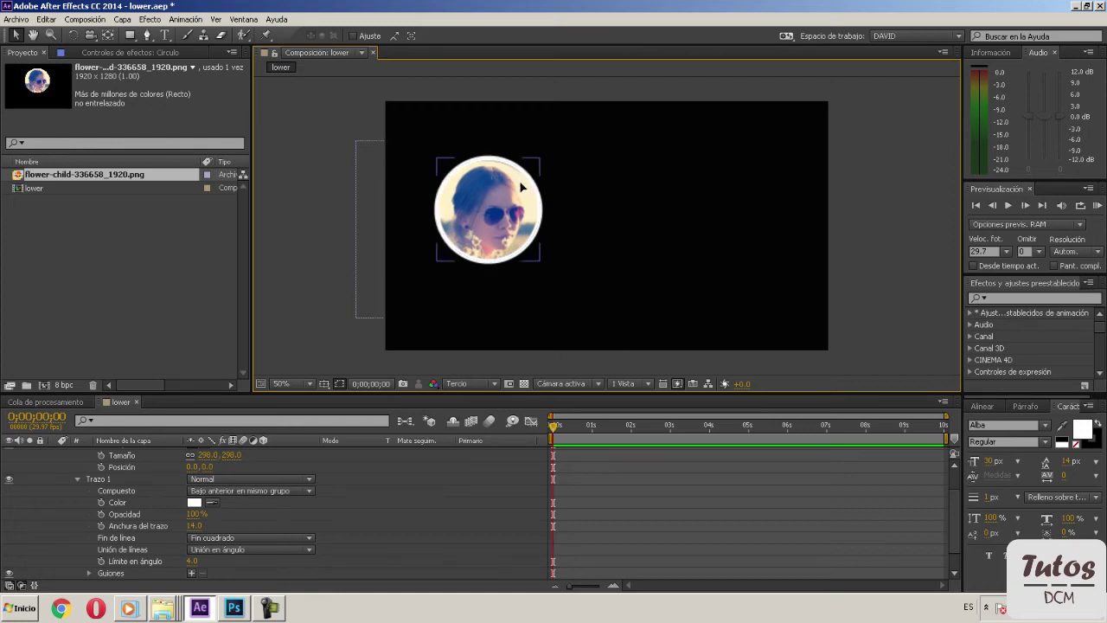
Step: Fine-tune the ring's ellipse size to 295×295 and collapse the Círculo layer
{"action": "left_click", "coordinate": [623, 228]}
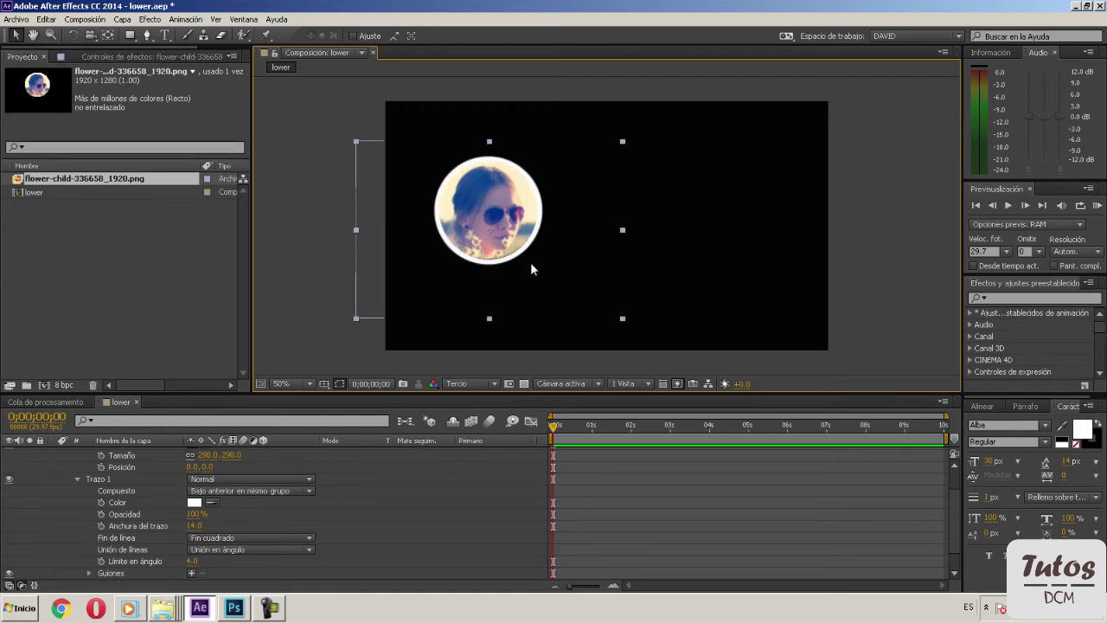
{"action": "left_click", "coordinate": [192, 461]}
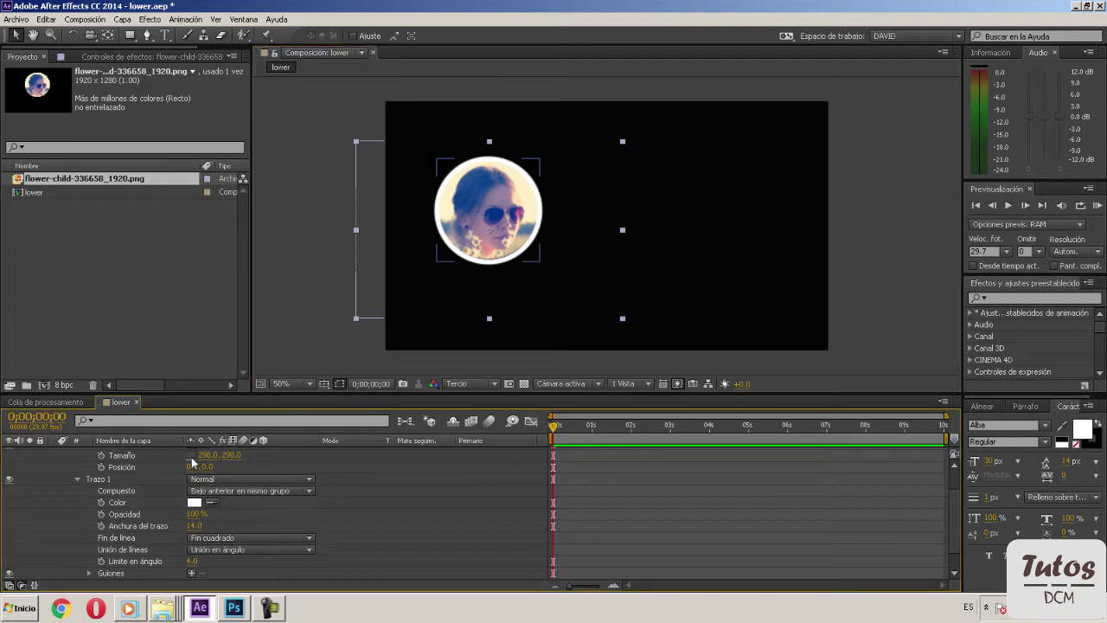
{"action": "left_click_drag", "start_coordinate": [204, 455], "coordinate": [210, 452]}
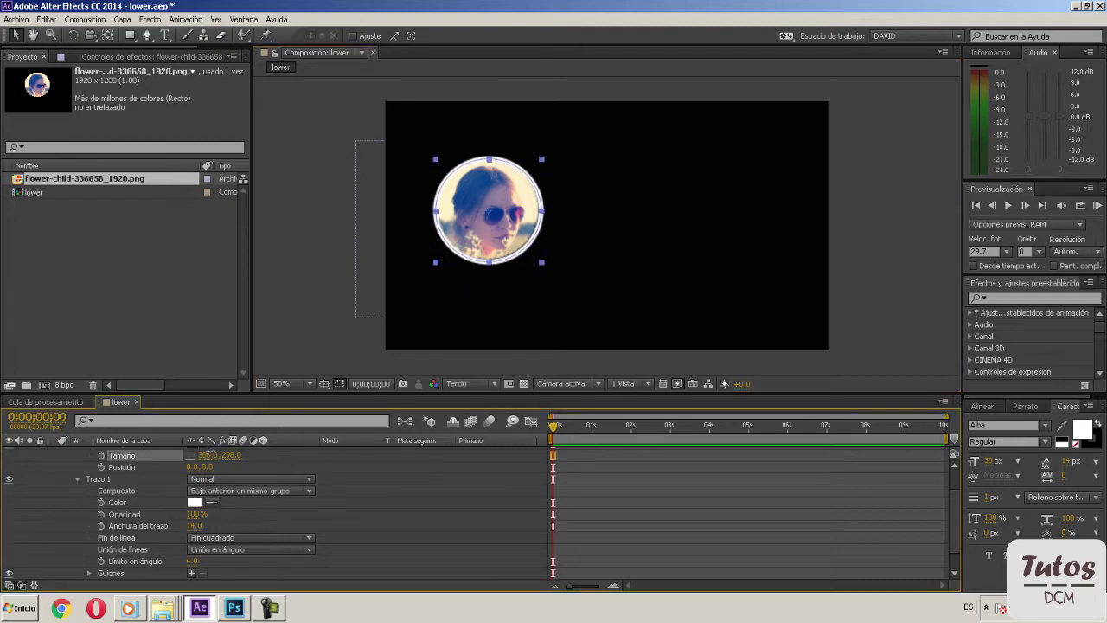
{"action": "left_click_drag", "start_coordinate": [210, 452], "coordinate": [207, 451]}
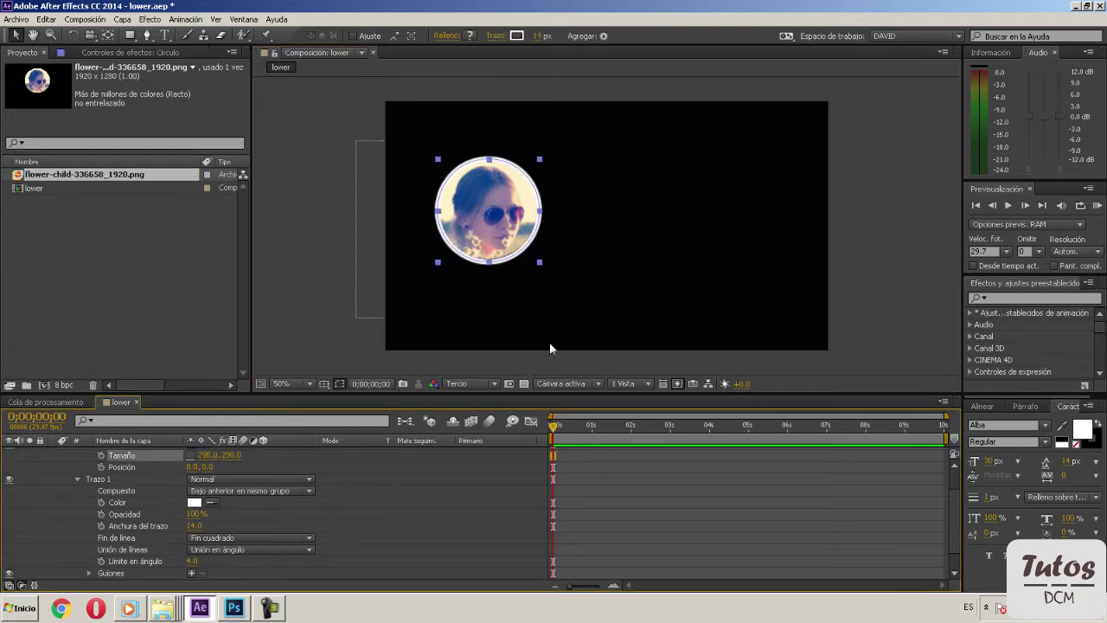
{"action": "left_click", "coordinate": [550, 346]}
{"action": "left_click", "coordinate": [228, 458]}
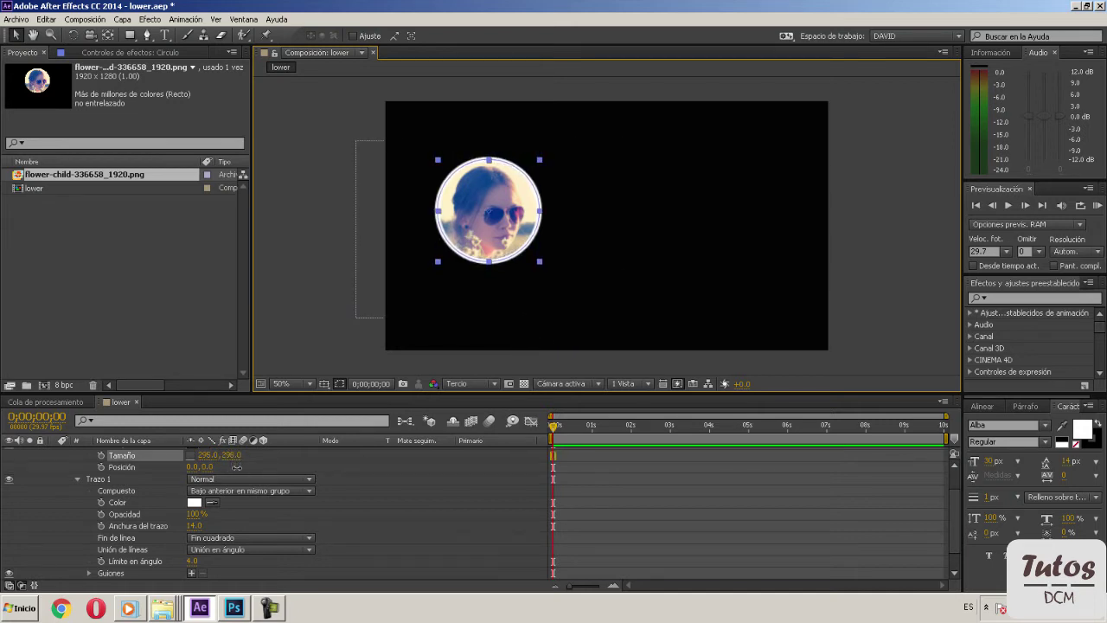
{"action": "left_click", "coordinate": [533, 348]}
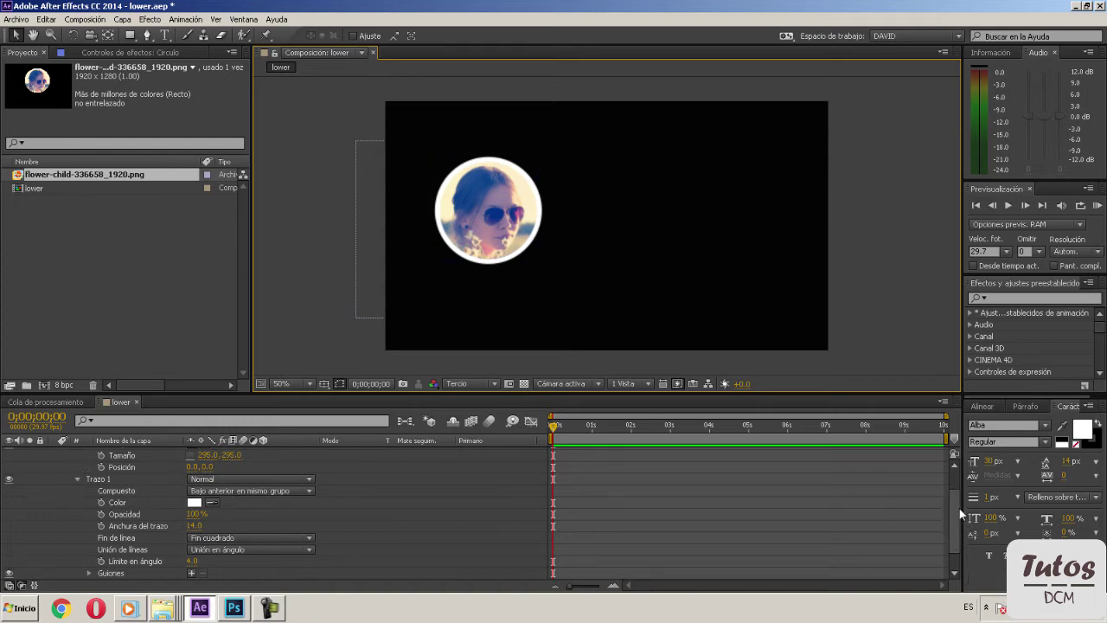
{"action": "left_click", "coordinate": [955, 477]}
{"action": "left_click", "coordinate": [54, 453]}
Step: Parent the portrait layer to Círculo and nudge ring and photo slightly up-left
{"action": "left_click", "coordinate": [239, 489]}
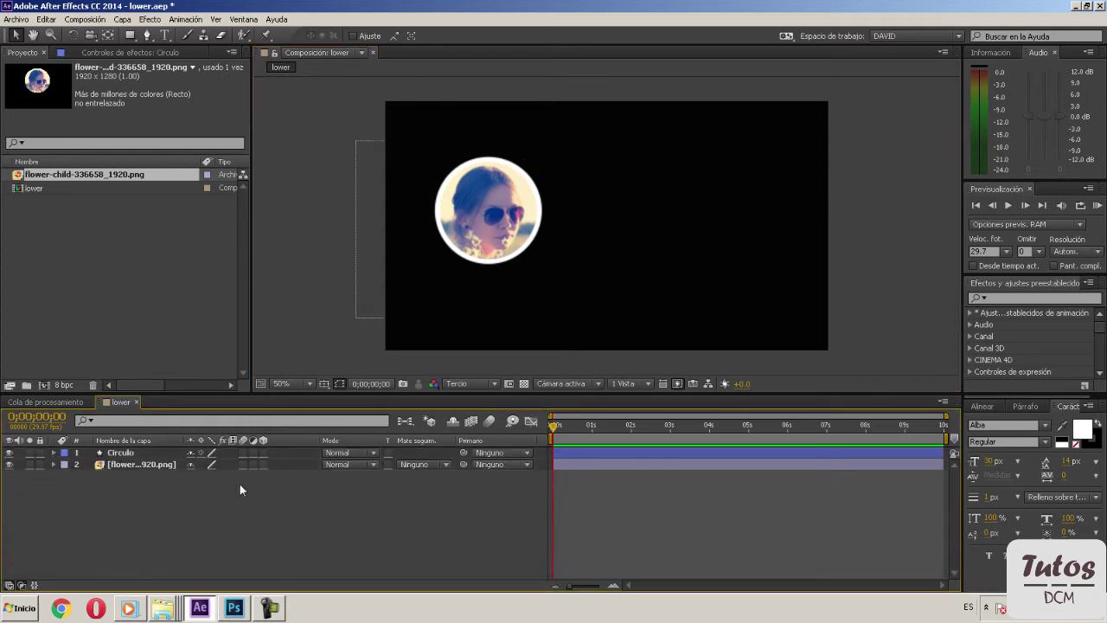
{"action": "left_click", "coordinate": [528, 465]}
{"action": "left_click", "coordinate": [522, 495]}
{"action": "left_click_drag", "start_coordinate": [498, 226], "coordinate": [485, 220]}
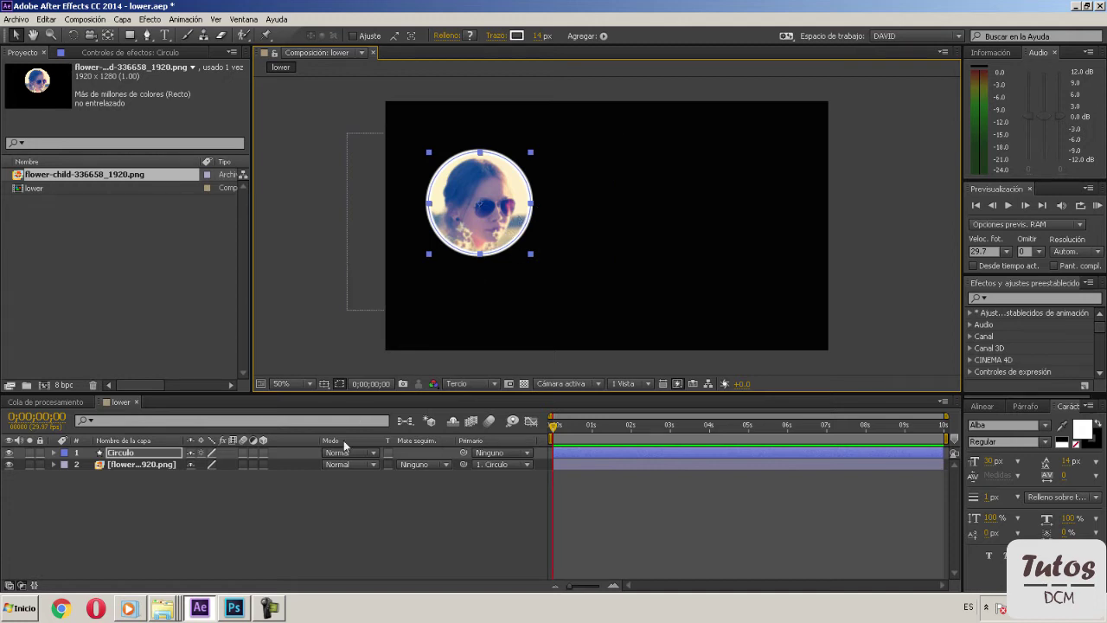
{"action": "left_click", "coordinate": [339, 510]}
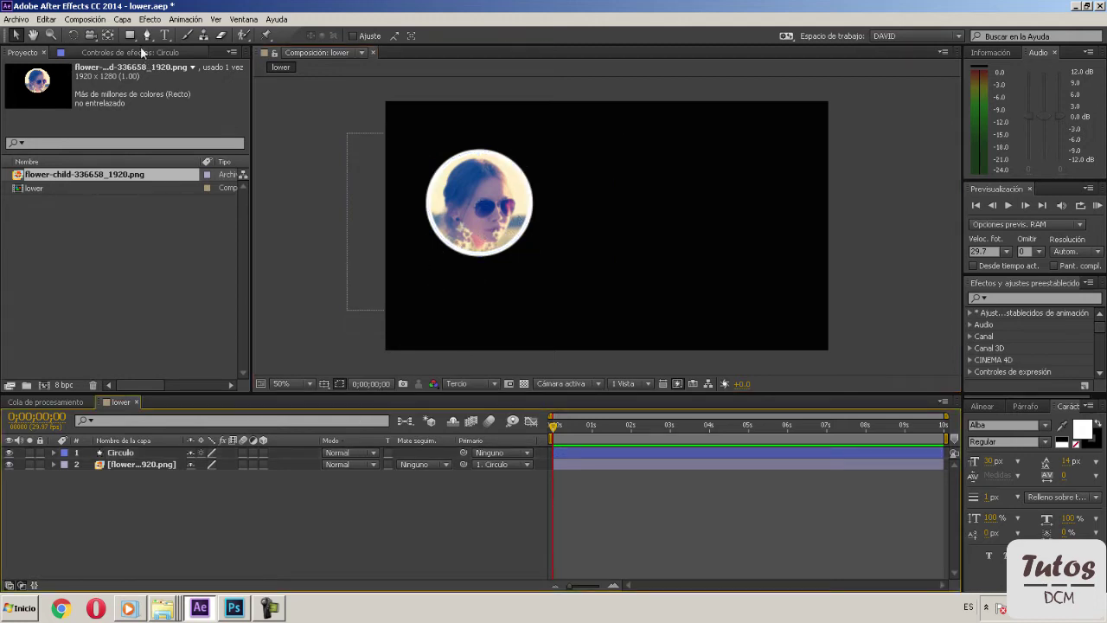
{"action": "right_click", "coordinate": [252, 525]}
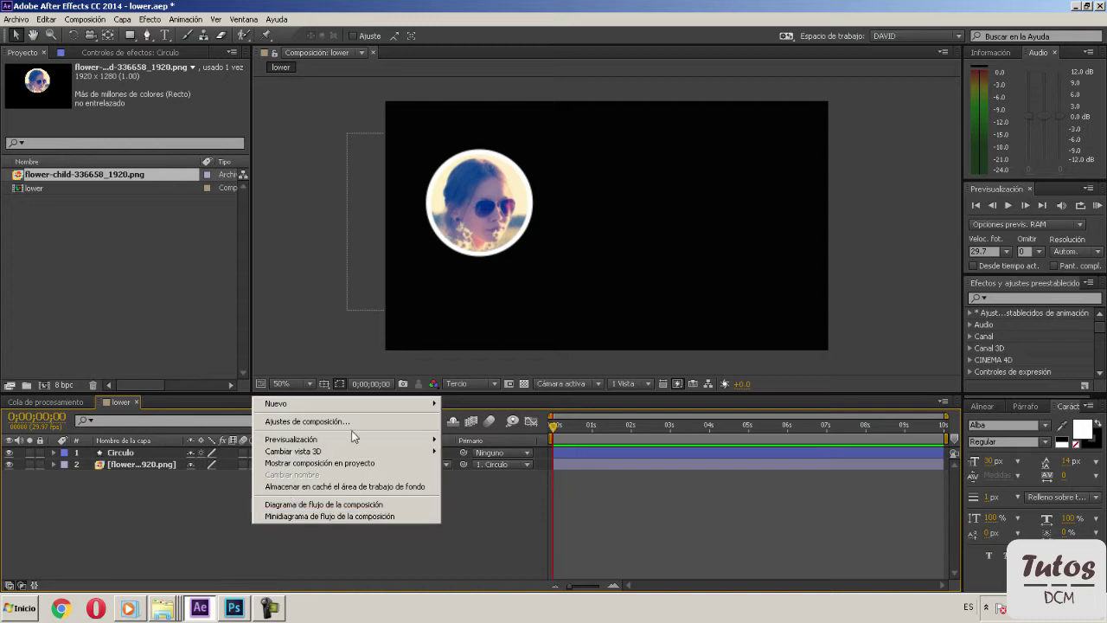
Step: Add a new shape layer from the timeline's Nuevo menu and rename it 'Barra blanca'
{"action": "mouse_move", "coordinate": [415, 403]}
{"action": "left_click", "coordinate": [493, 480]}
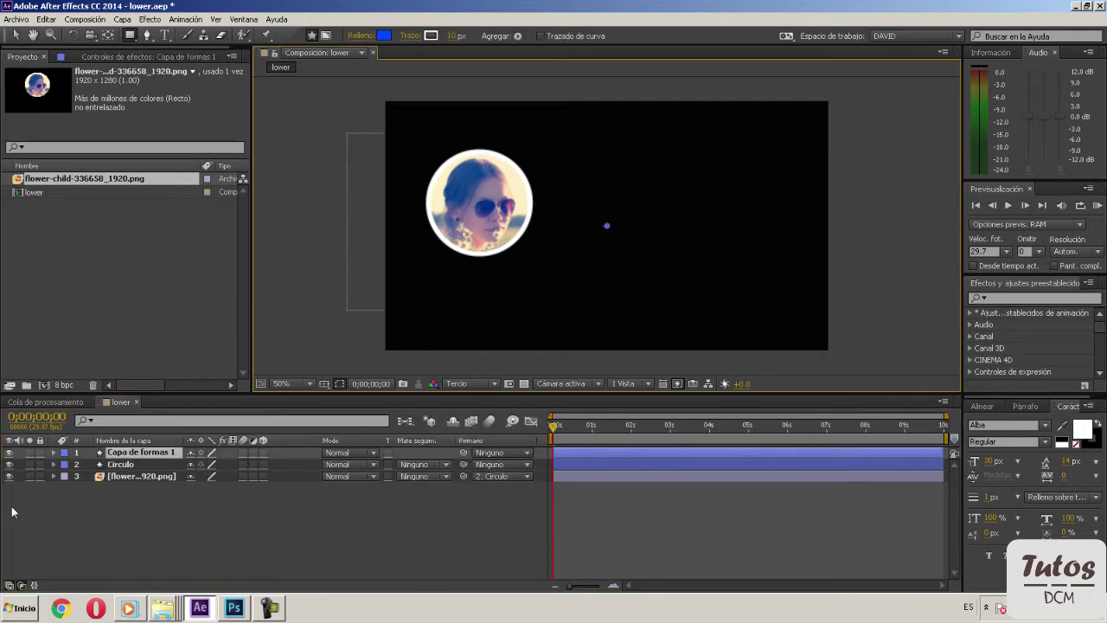
{"action": "right_click", "coordinate": [134, 455]}
{"action": "left_click", "coordinate": [178, 449]}
{"action": "type", "text": "Barra blanca"}
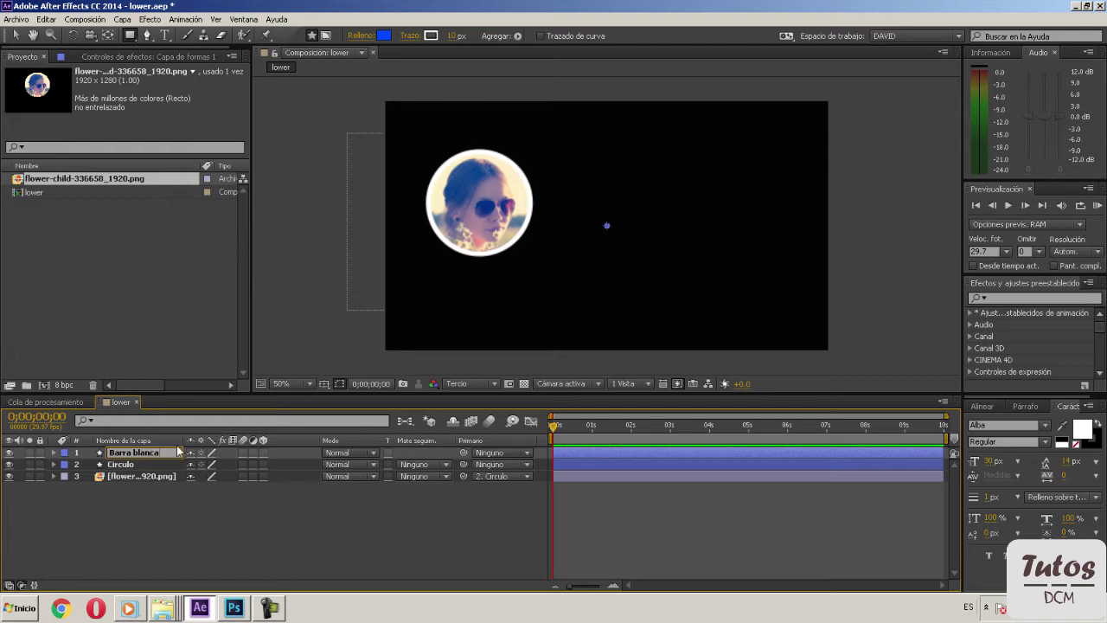
{"action": "left_click", "coordinate": [154, 528]}
{"action": "left_click", "coordinate": [115, 453]}
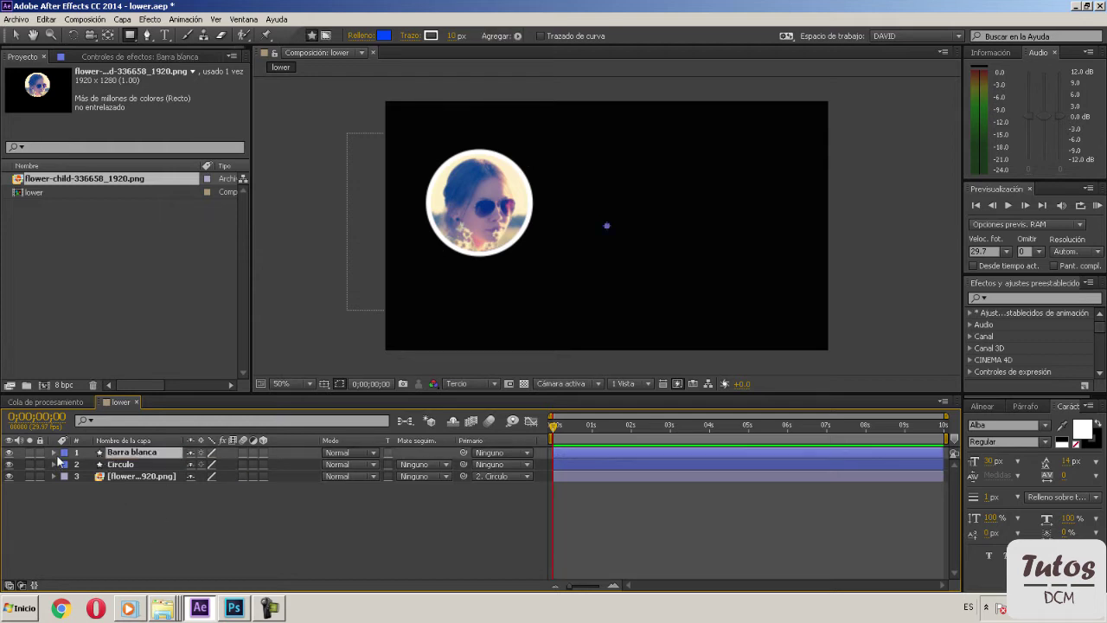
Step: Add a rectangle and a near-white FDFDFD fill to the Barra blanca layer
{"action": "left_click", "coordinate": [55, 452]}
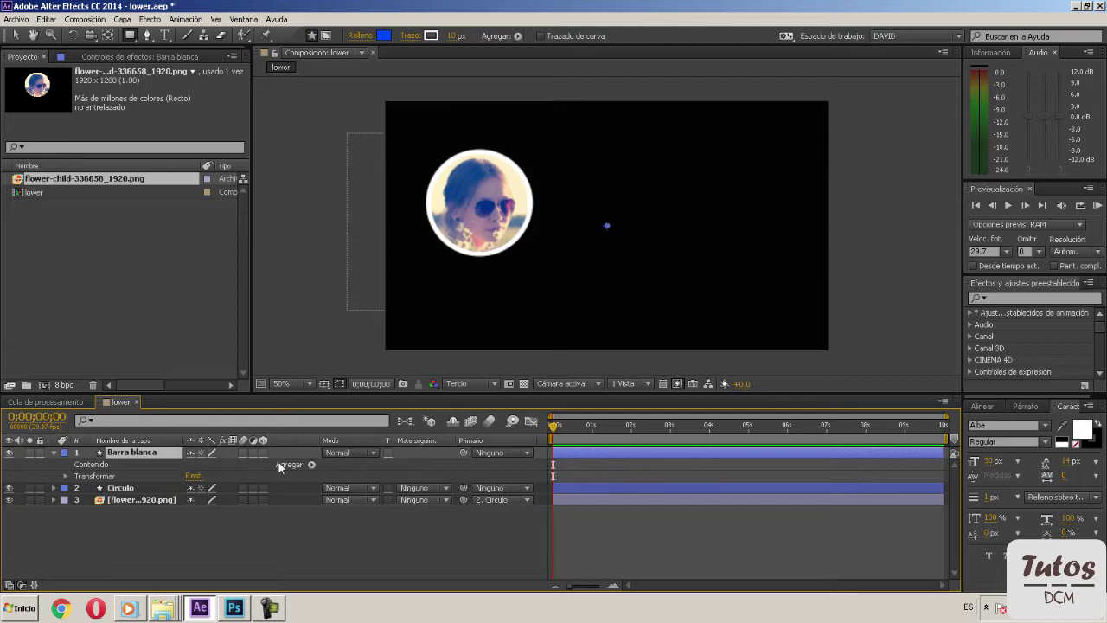
{"action": "left_click", "coordinate": [312, 465]}
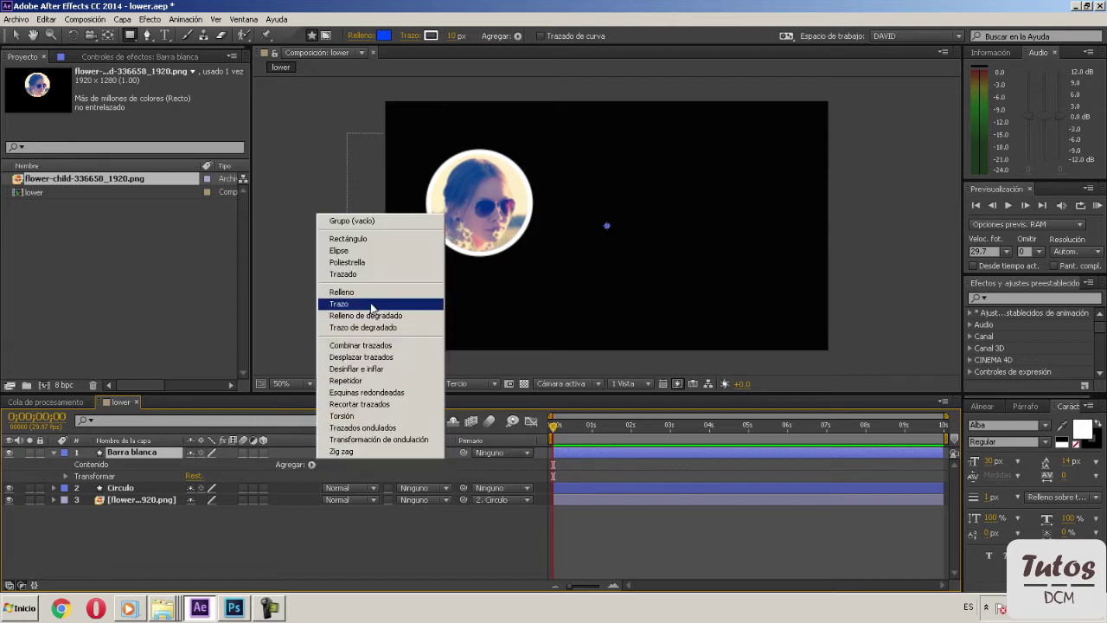
{"action": "left_click", "coordinate": [366, 239]}
{"action": "left_click", "coordinate": [311, 466]}
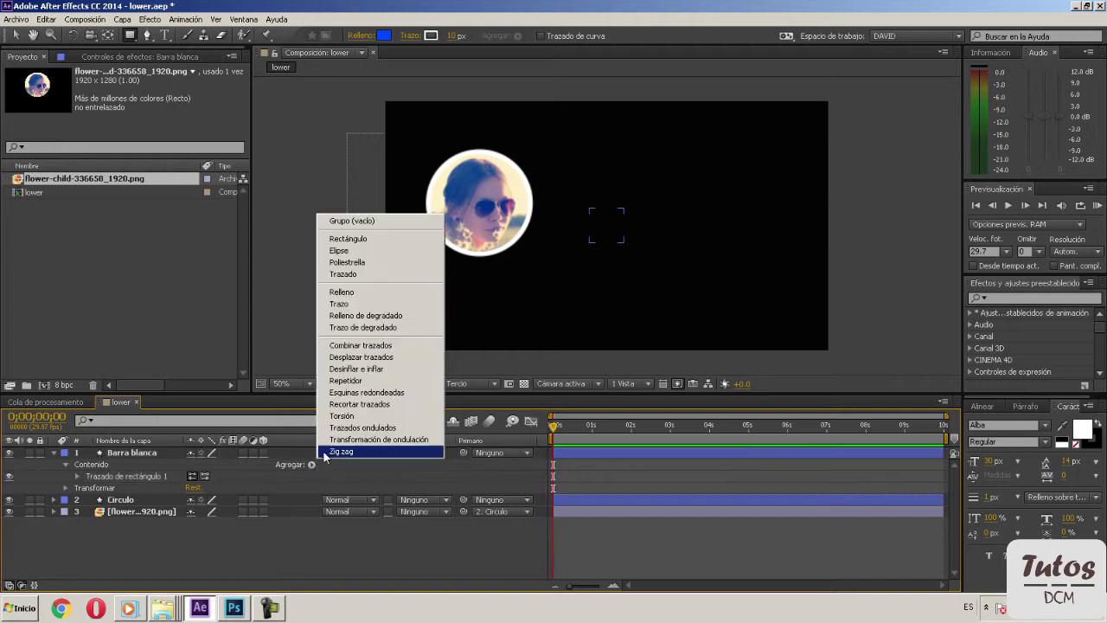
{"action": "left_click", "coordinate": [355, 294]}
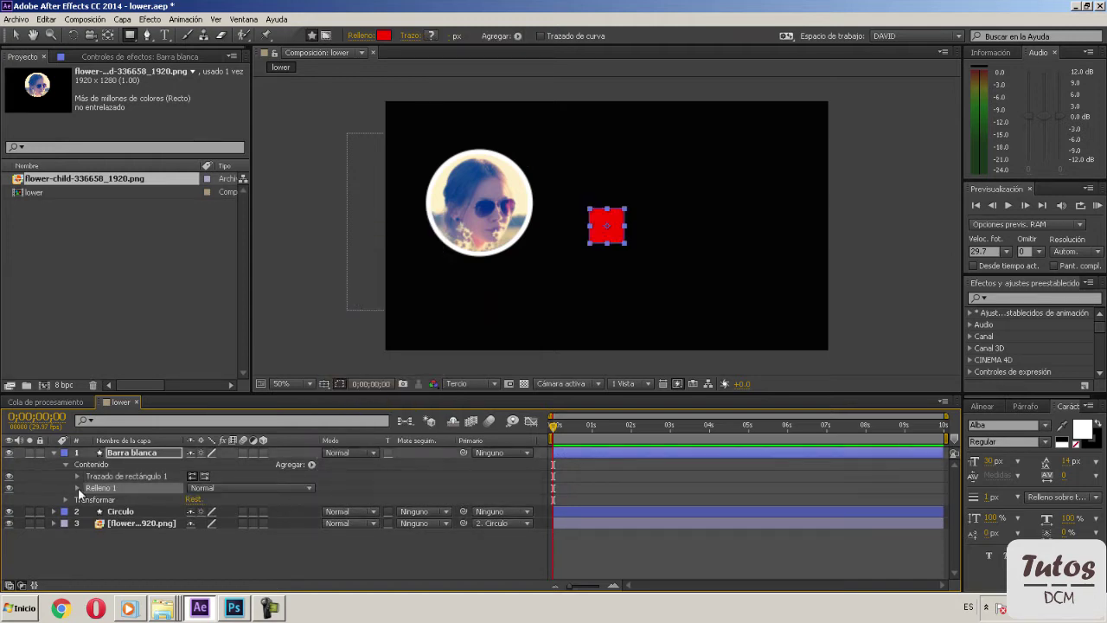
{"action": "left_click", "coordinate": [383, 35]}
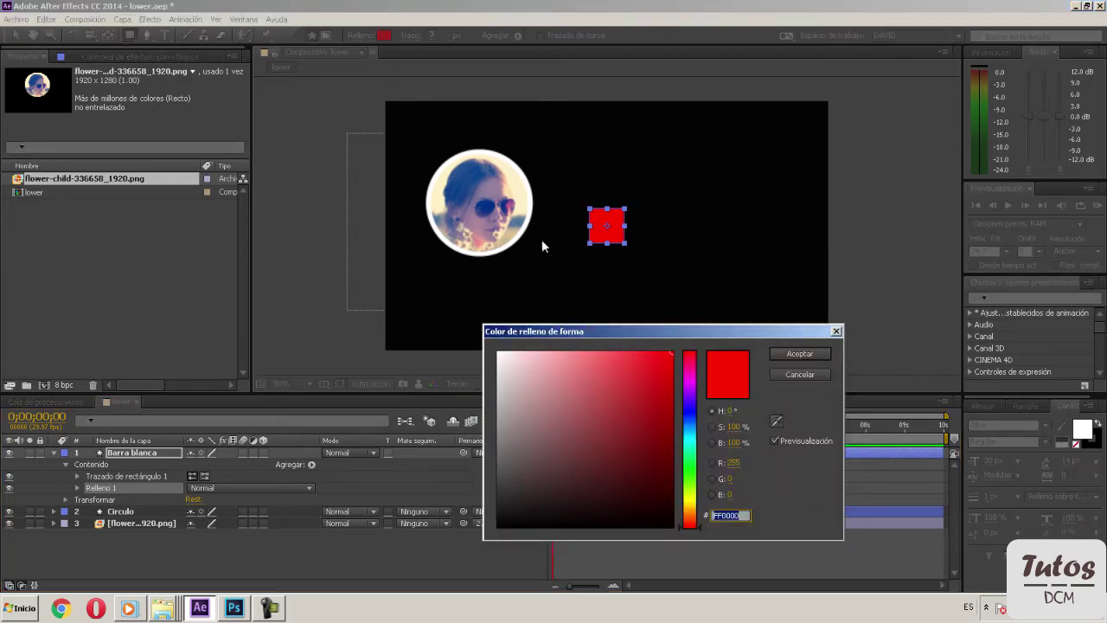
{"action": "left_click", "coordinate": [497, 353]}
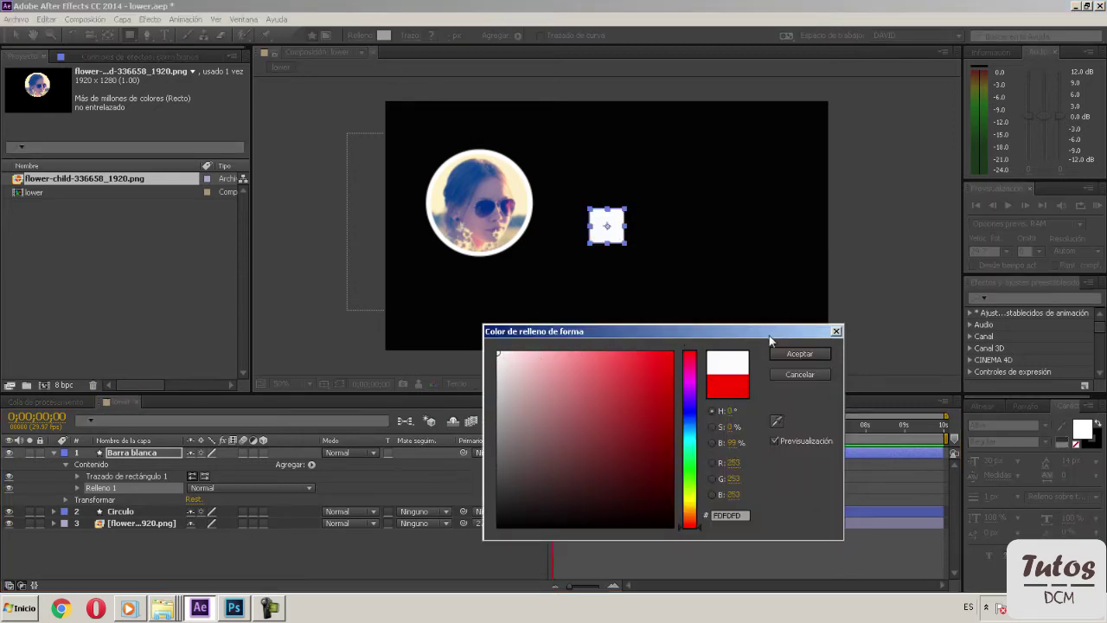
{"action": "left_click", "coordinate": [799, 351]}
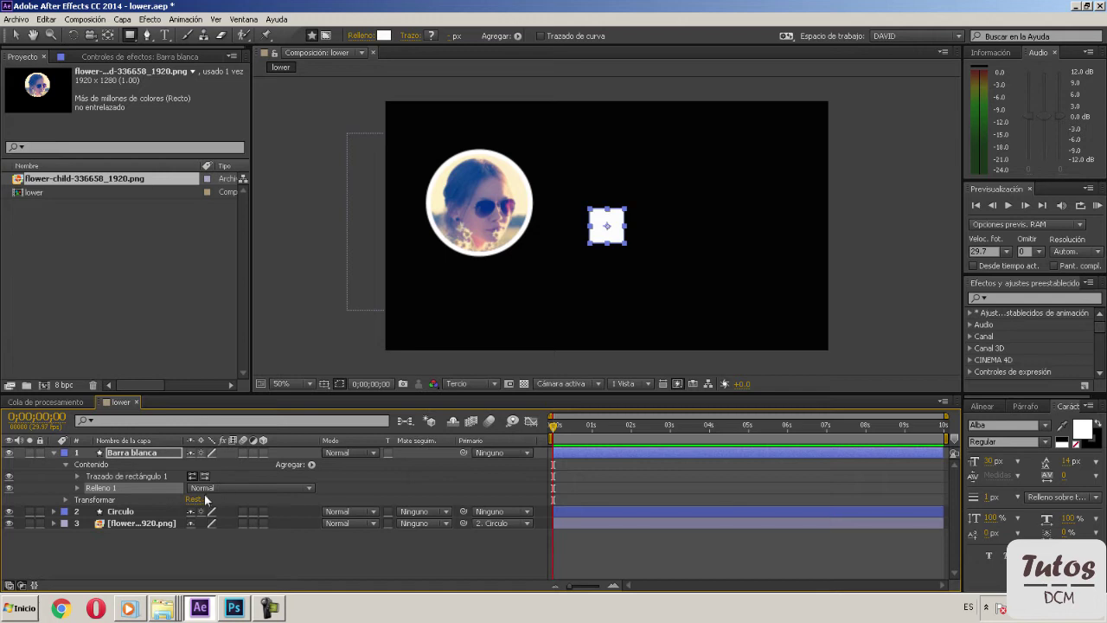
Step: Unlink the rectangle's Tamaño and stretch it into a wide horizontal bar
{"action": "left_click", "coordinate": [77, 476]}
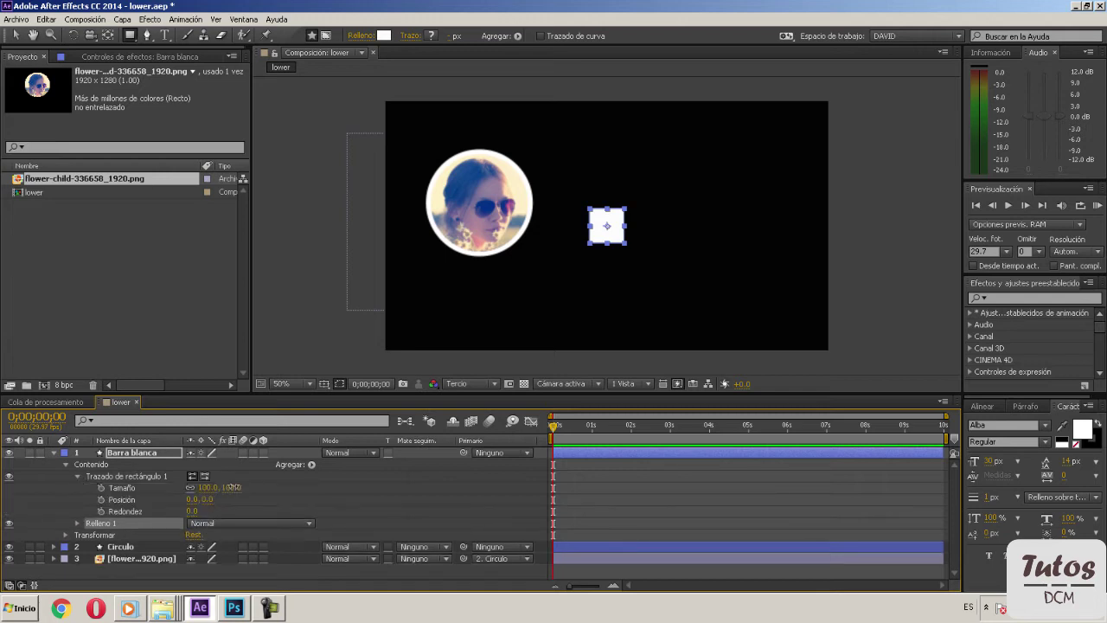
{"action": "left_click", "coordinate": [122, 487]}
{"action": "left_click", "coordinate": [191, 487]}
{"action": "mouse_move", "coordinate": [227, 487]}
{"action": "left_mouse_down"}
{"action": "mouse_move", "coordinate": [256, 487]}
{"action": "mouse_move", "coordinate": [251, 528]}
{"action": "left_mouse_up"}
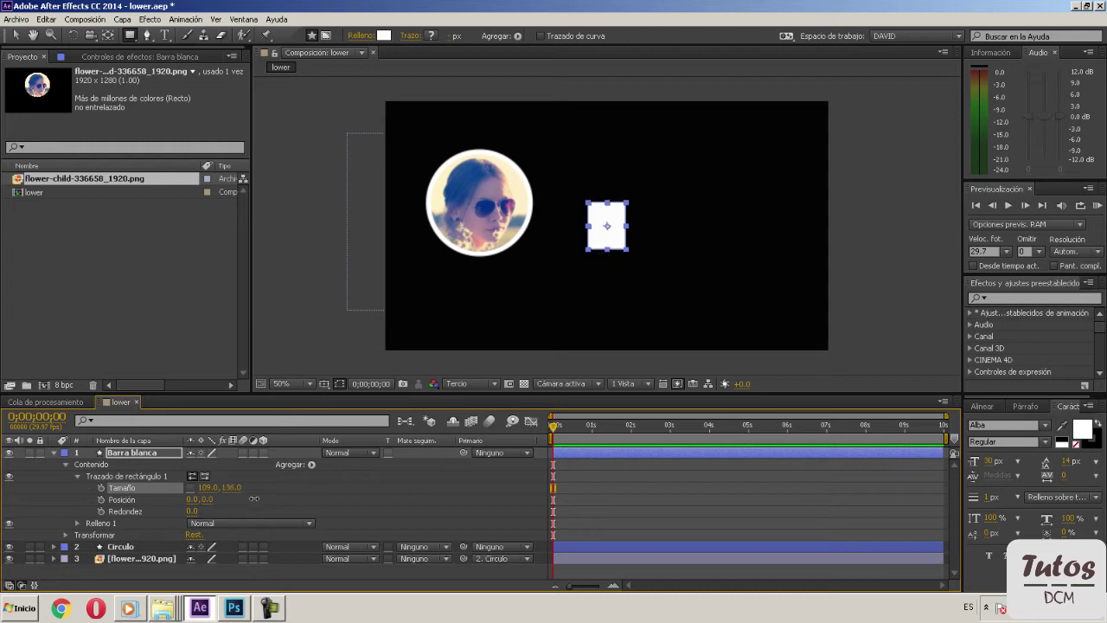
{"action": "left_click_drag", "start_coordinate": [205, 487], "coordinate": [387, 514]}
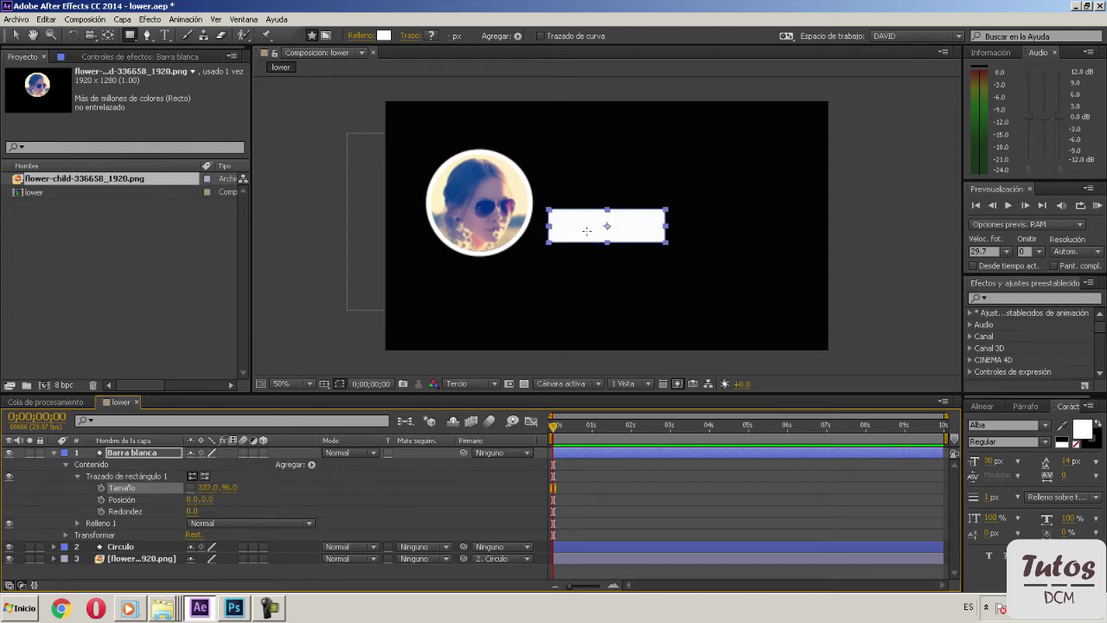
Step: Move the white bar beside the portrait circle and send Barra blanca to the bottom of the stack
{"action": "key", "text": "v"}
{"action": "left_click_drag", "start_coordinate": [641, 227], "coordinate": [614, 185]}
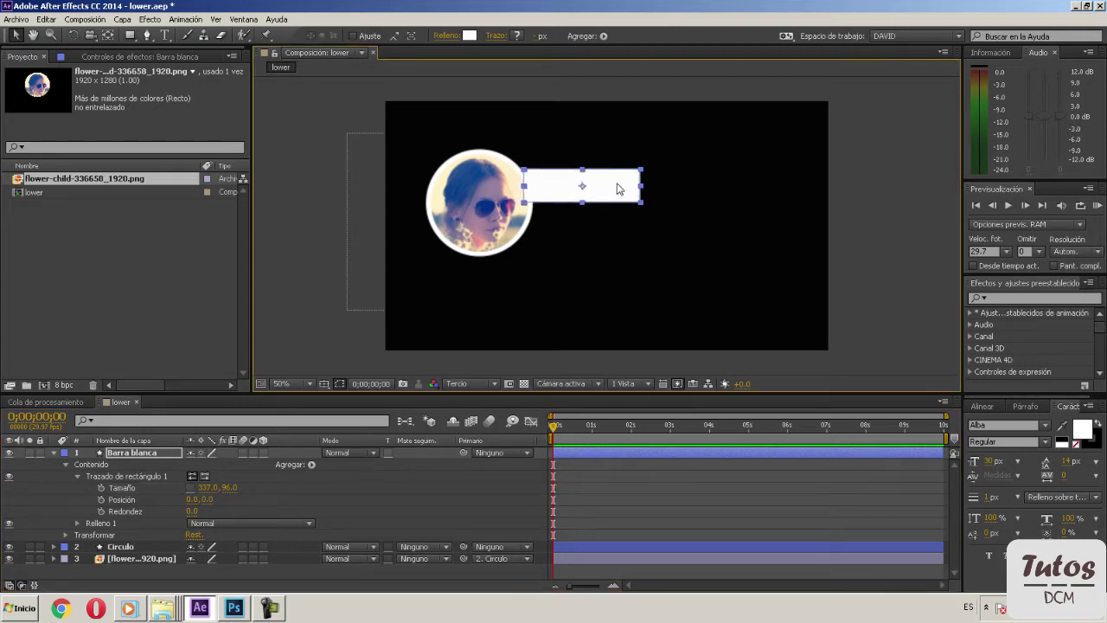
{"action": "mouse_move", "coordinate": [207, 487]}
{"action": "left_mouse_down"}
{"action": "mouse_move", "coordinate": [185, 487]}
{"action": "mouse_move", "coordinate": [264, 494]}
{"action": "left_mouse_up"}
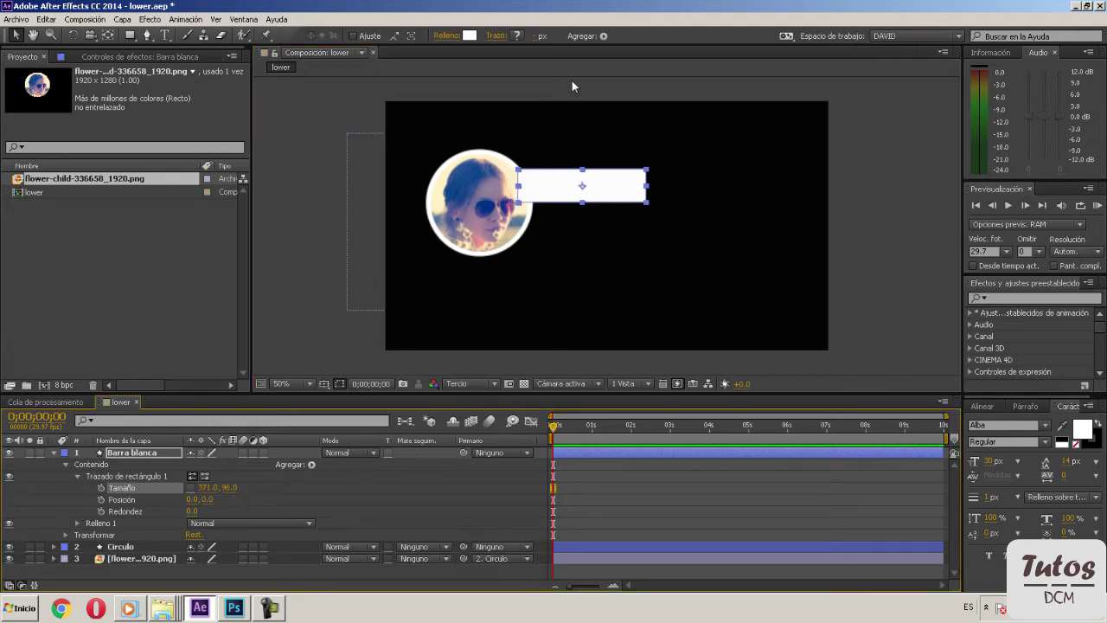
{"action": "left_click", "coordinate": [634, 236]}
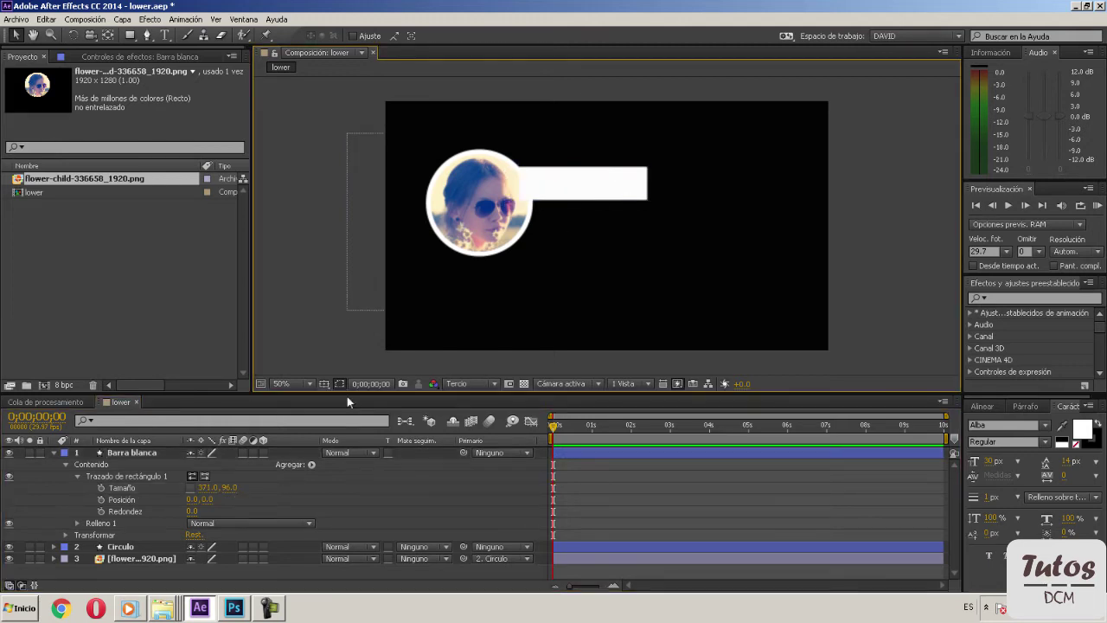
{"action": "left_click", "coordinate": [134, 453]}
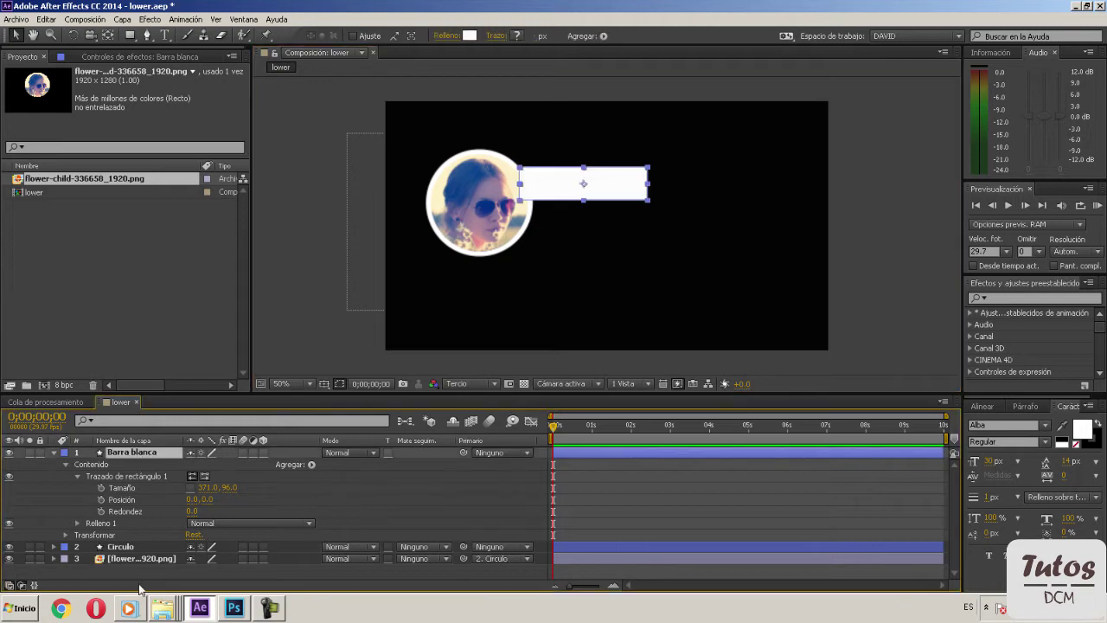
{"action": "key", "text": "ctrl+shift+bracketleft"}
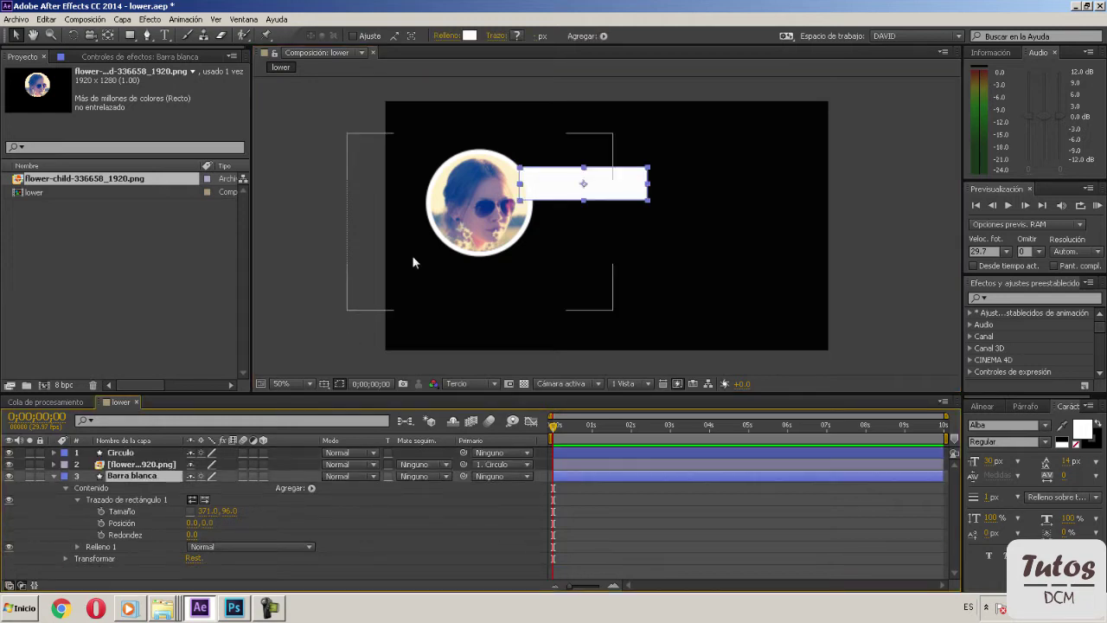
Step: Resize the white bar to 391×96 and nudge it slightly left
{"action": "left_click", "coordinate": [610, 205]}
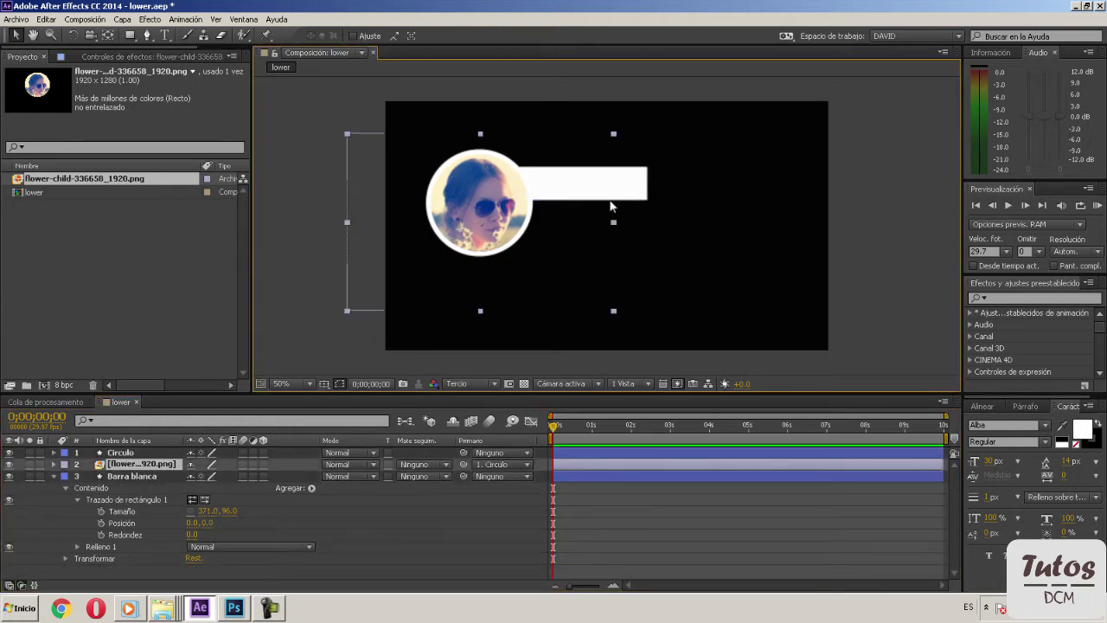
{"action": "left_click", "coordinate": [134, 477]}
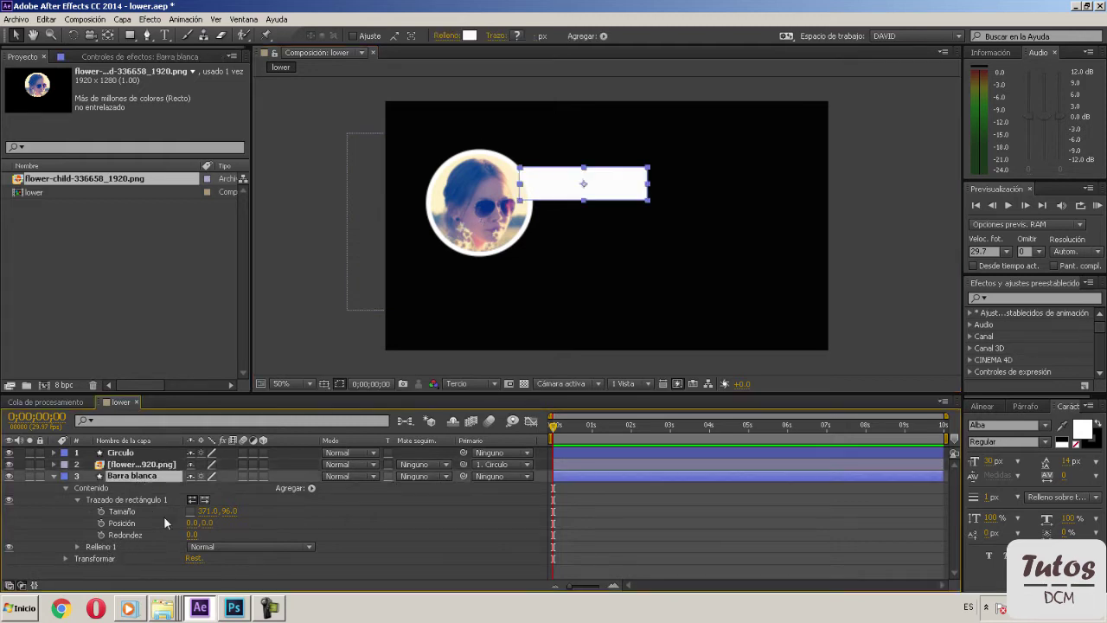
{"action": "left_click_drag", "start_coordinate": [207, 513], "coordinate": [223, 512]}
{"action": "mouse_move", "coordinate": [607, 186]}
{"action": "left_mouse_down"}
{"action": "mouse_move", "coordinate": [625, 192]}
{"action": "mouse_move", "coordinate": [614, 189]}
{"action": "left_mouse_up"}
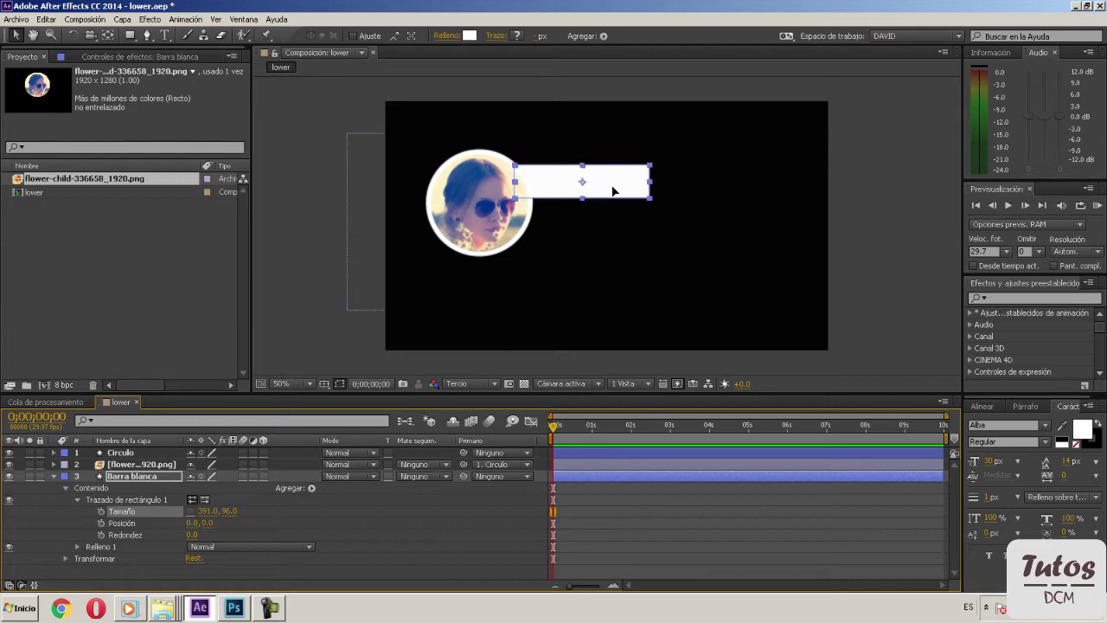
{"action": "left_click", "coordinate": [701, 214]}
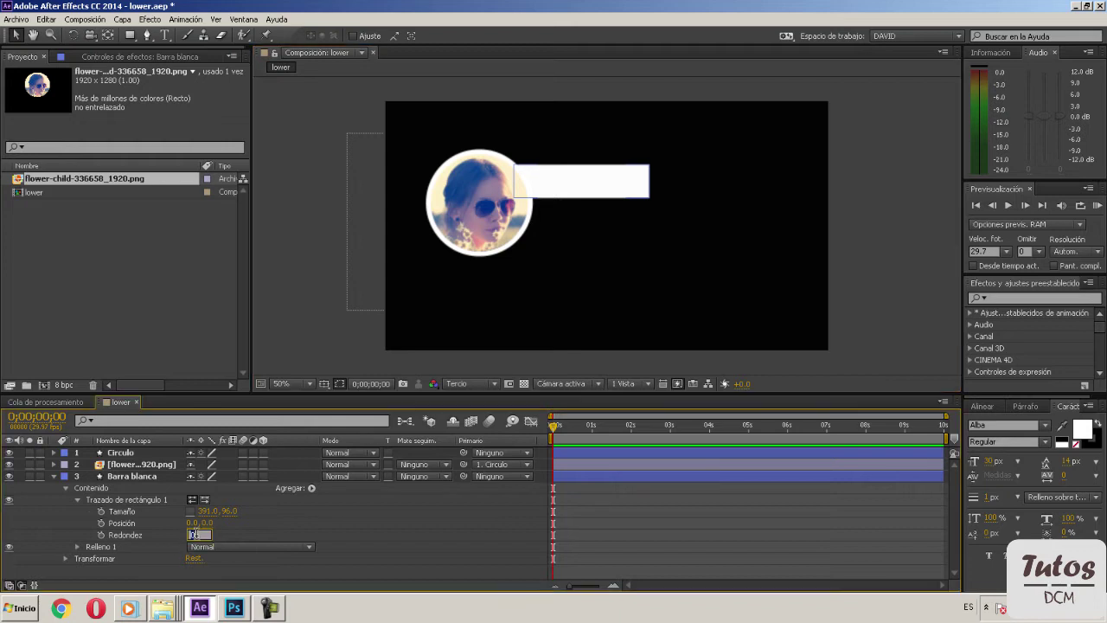
Step: Round the white bar's corners with a Redondez of 20
{"action": "left_click_drag", "start_coordinate": [190, 534], "coordinate": [204, 534]}
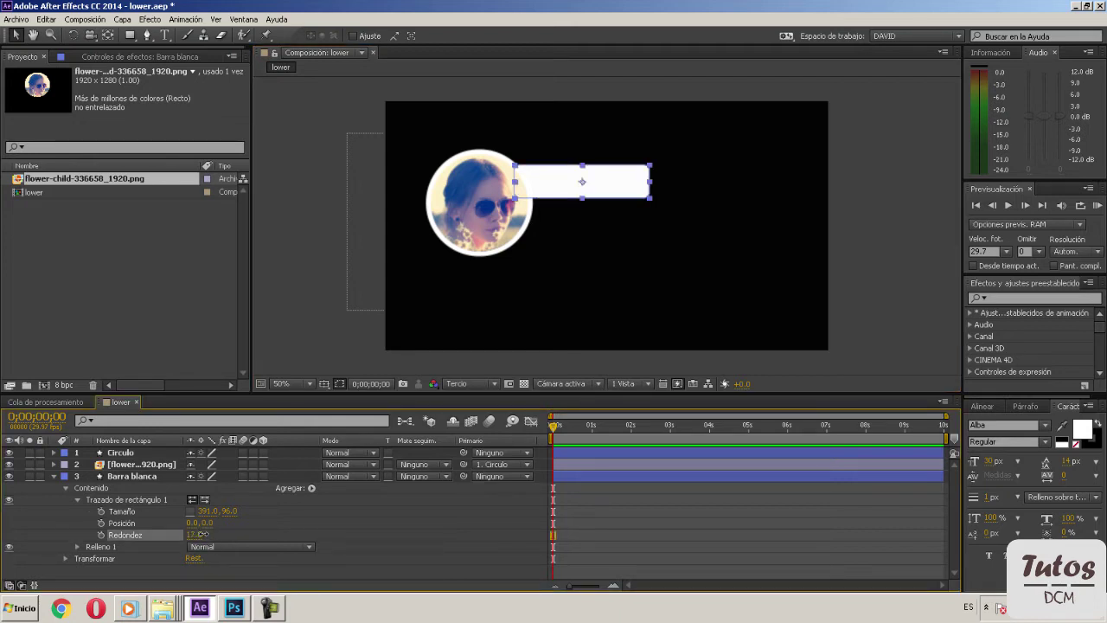
{"action": "left_click", "coordinate": [348, 543]}
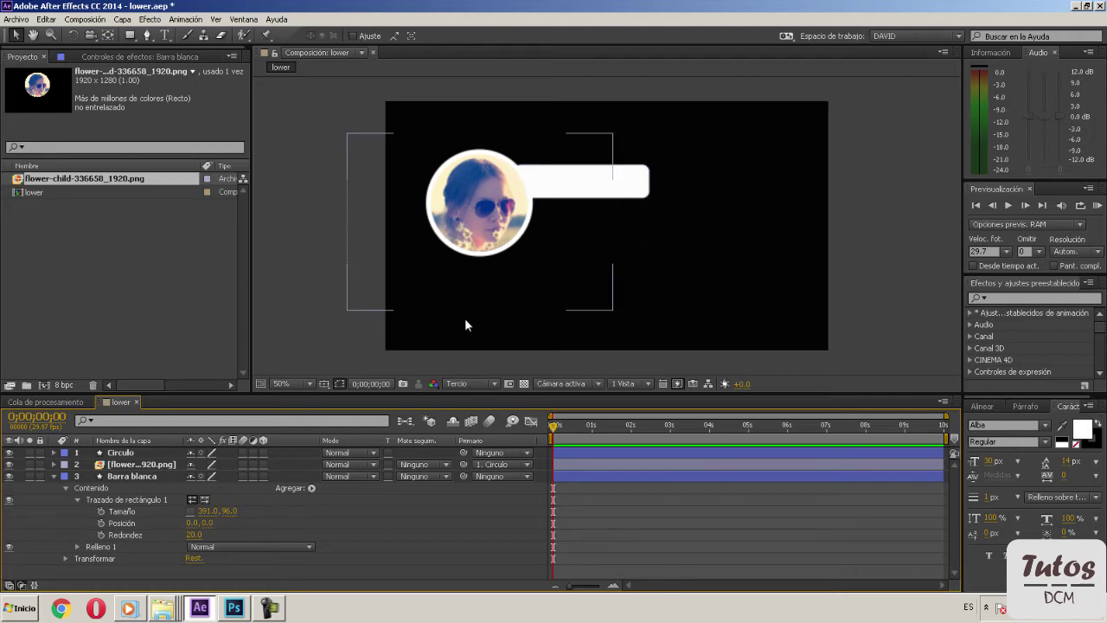
{"action": "left_click", "coordinate": [56, 475]}
{"action": "right_click", "coordinate": [199, 548]}
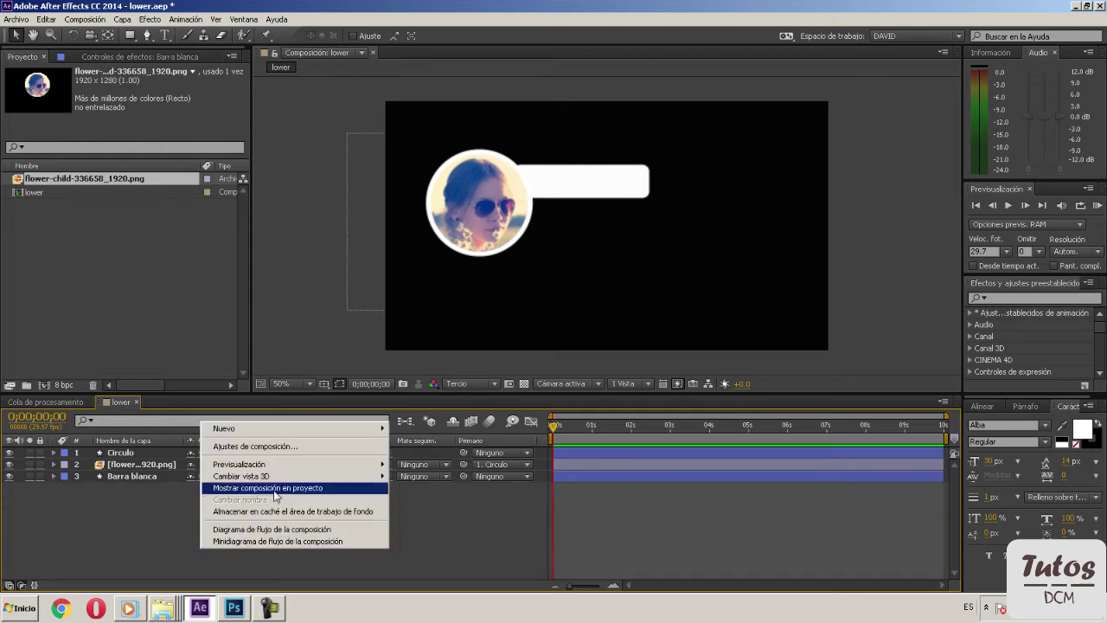
Step: Create another shape layer and rename it Barra verde
{"action": "mouse_move", "coordinate": [358, 430]}
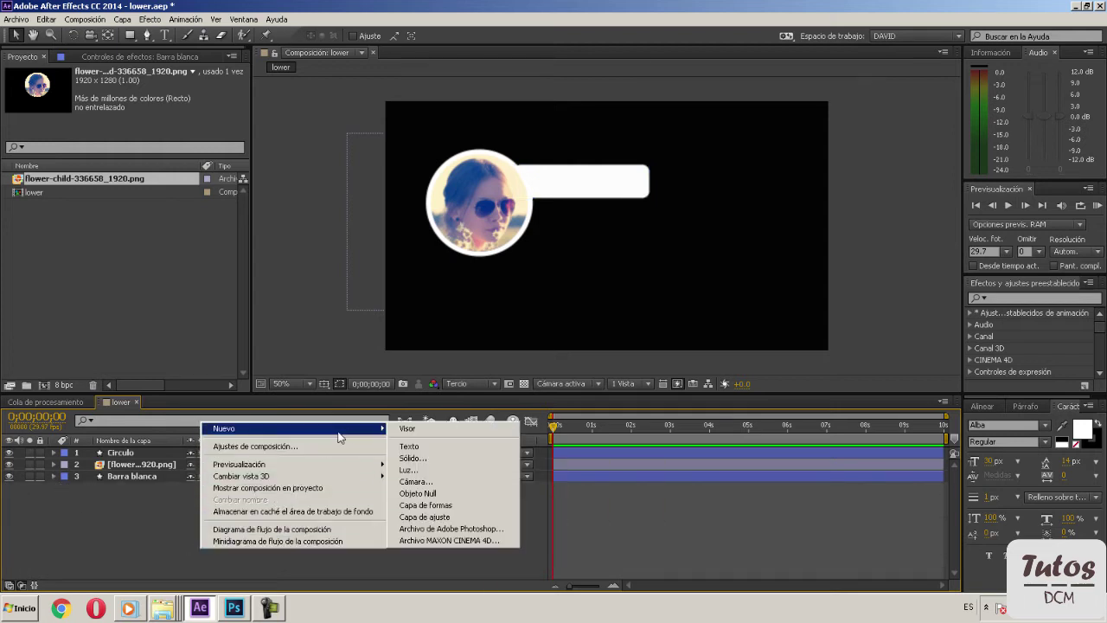
{"action": "left_click", "coordinate": [443, 505]}
{"action": "right_click", "coordinate": [177, 465]}
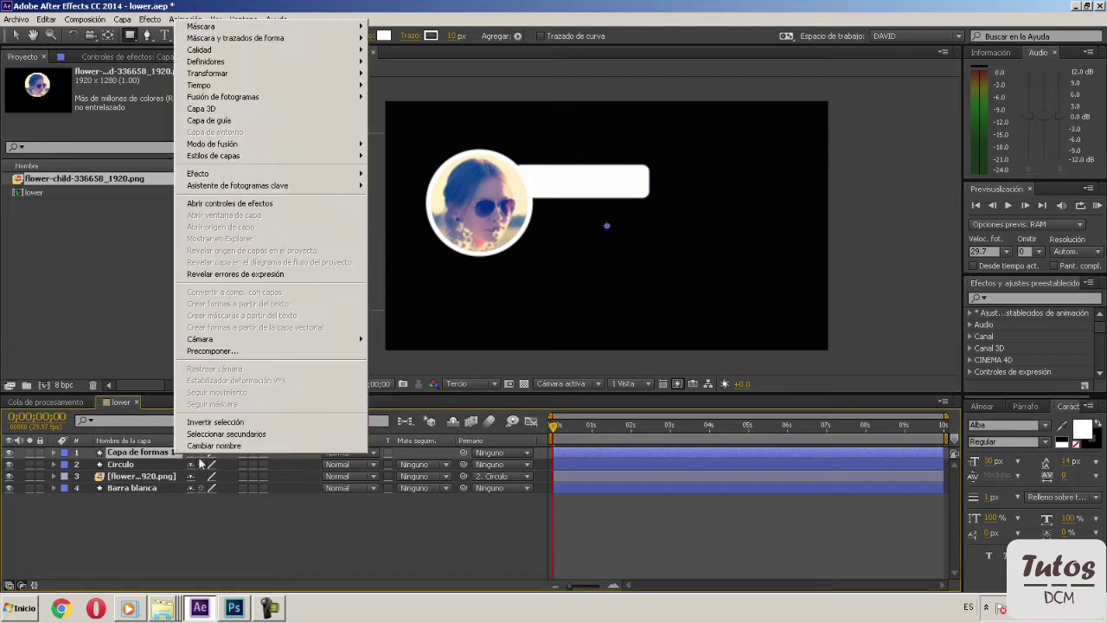
{"action": "key", "text": "Escape"}
{"action": "key", "text": "Return"}
{"action": "type", "text": "Barra verde"}
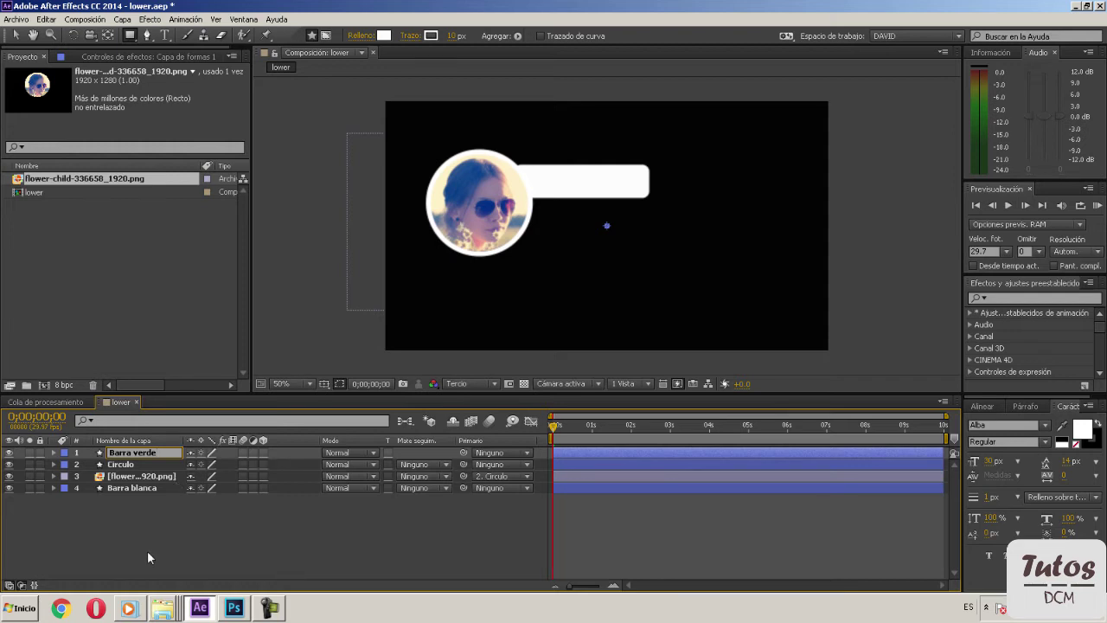
{"action": "left_click", "coordinate": [124, 502]}
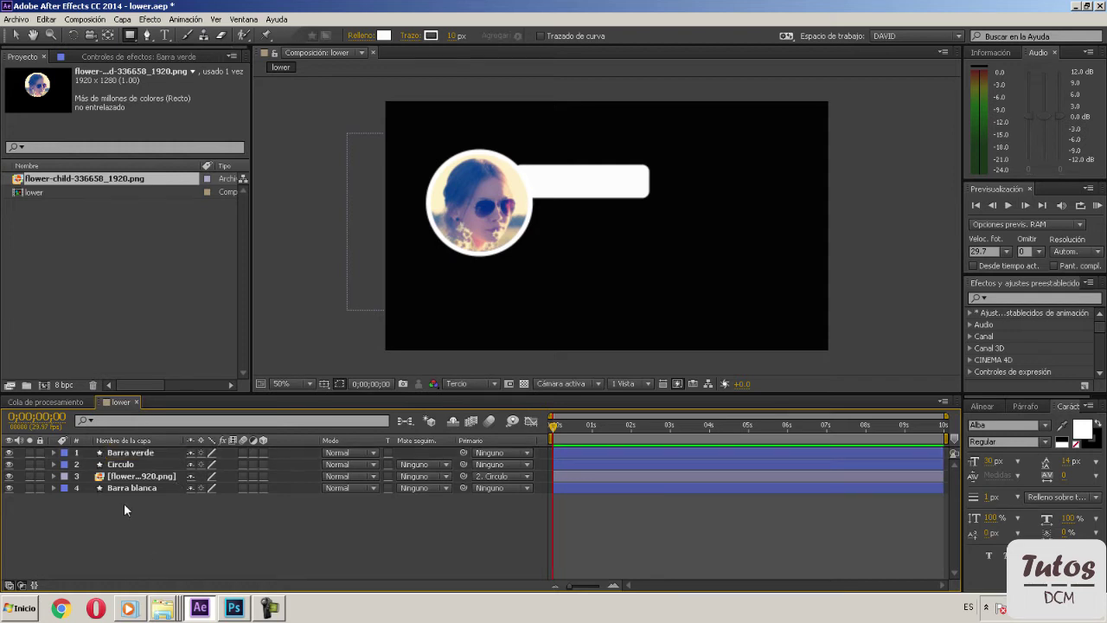
Step: Add a rectangle with a green 018E04 fill to Barra verde
{"action": "left_click", "coordinate": [122, 452]}
{"action": "left_click", "coordinate": [54, 453]}
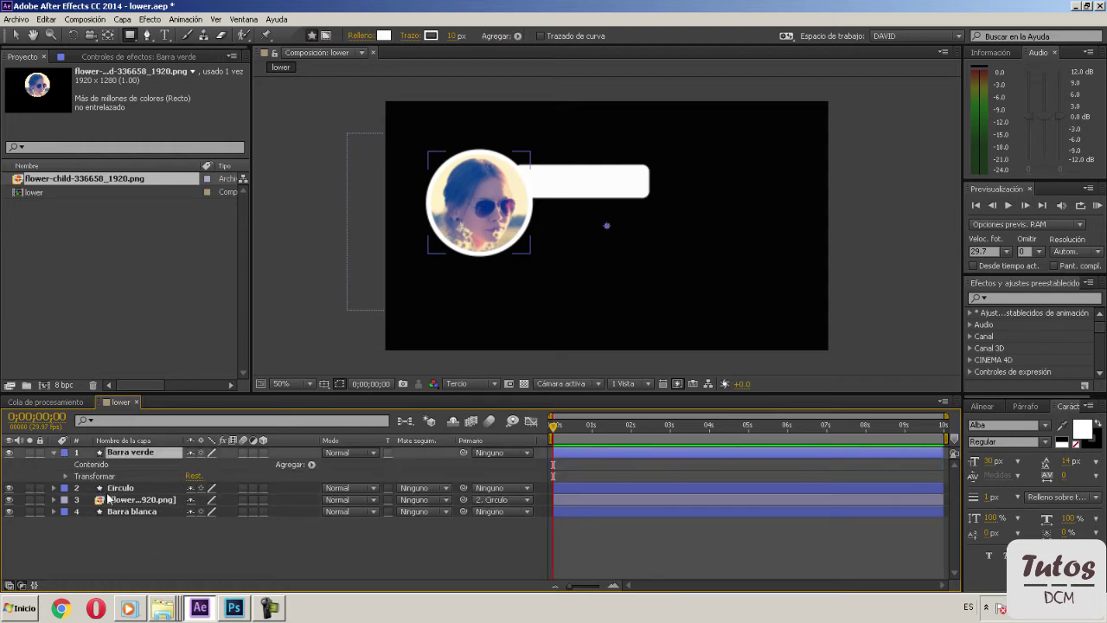
{"action": "left_click", "coordinate": [312, 466]}
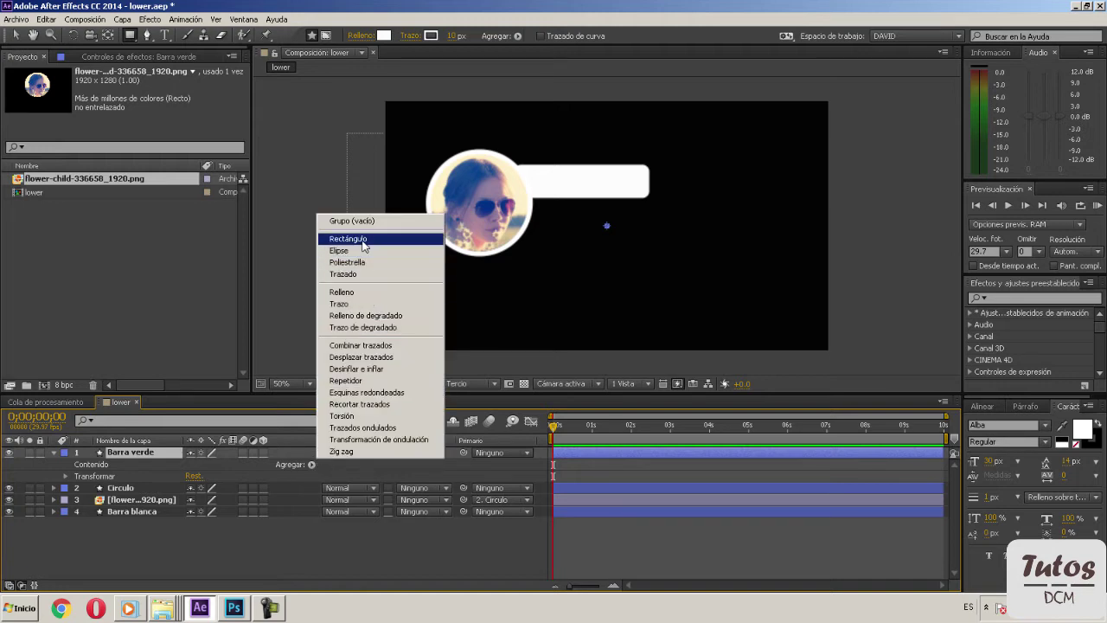
{"action": "left_click", "coordinate": [367, 240]}
{"action": "left_click", "coordinate": [311, 467]}
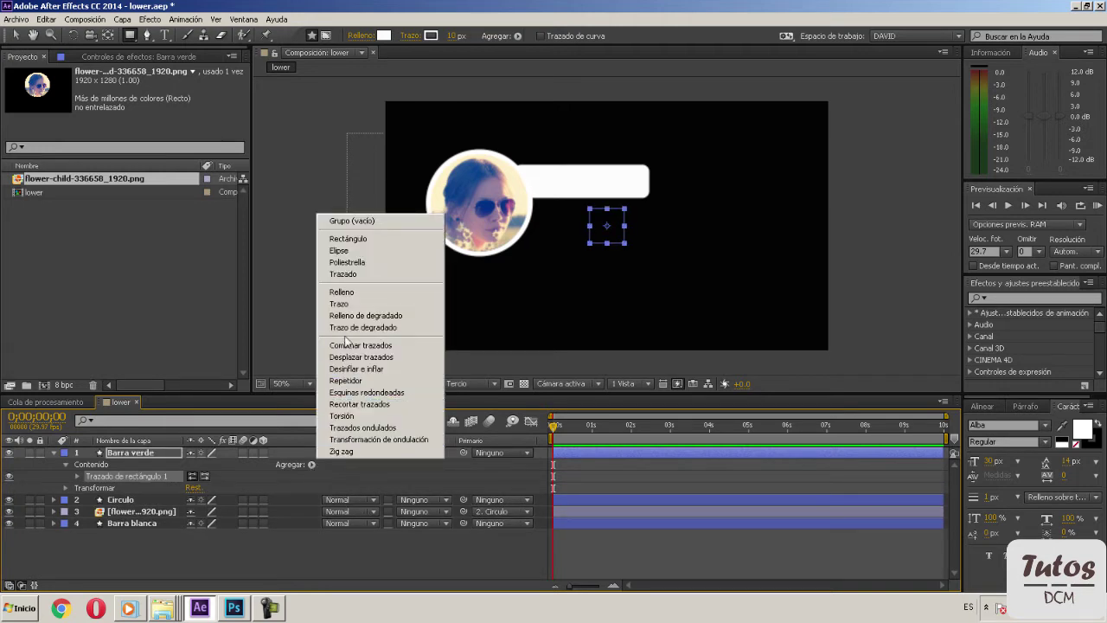
{"action": "left_click", "coordinate": [356, 292]}
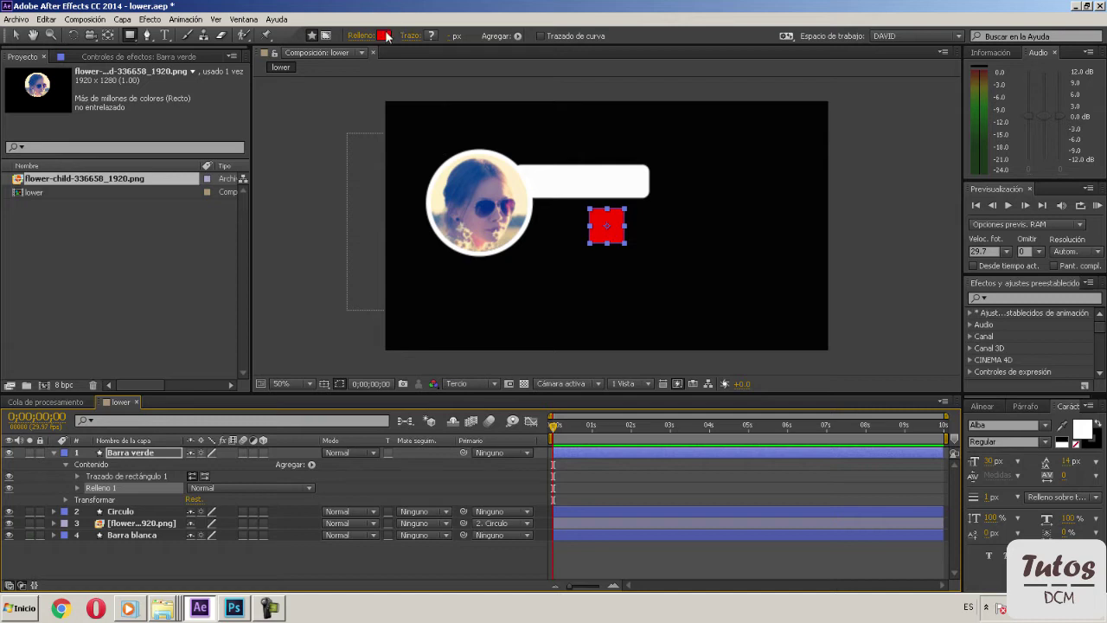
{"action": "left_click", "coordinate": [385, 37]}
{"action": "left_click", "coordinate": [690, 457]}
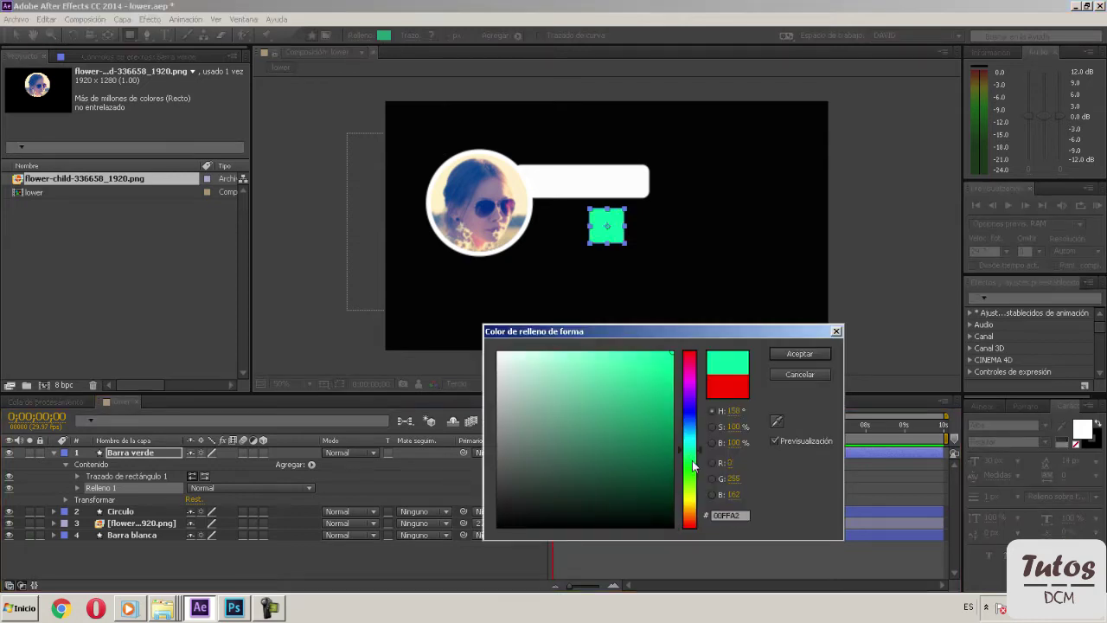
{"action": "left_click_drag", "start_coordinate": [693, 467], "coordinate": [670, 432]}
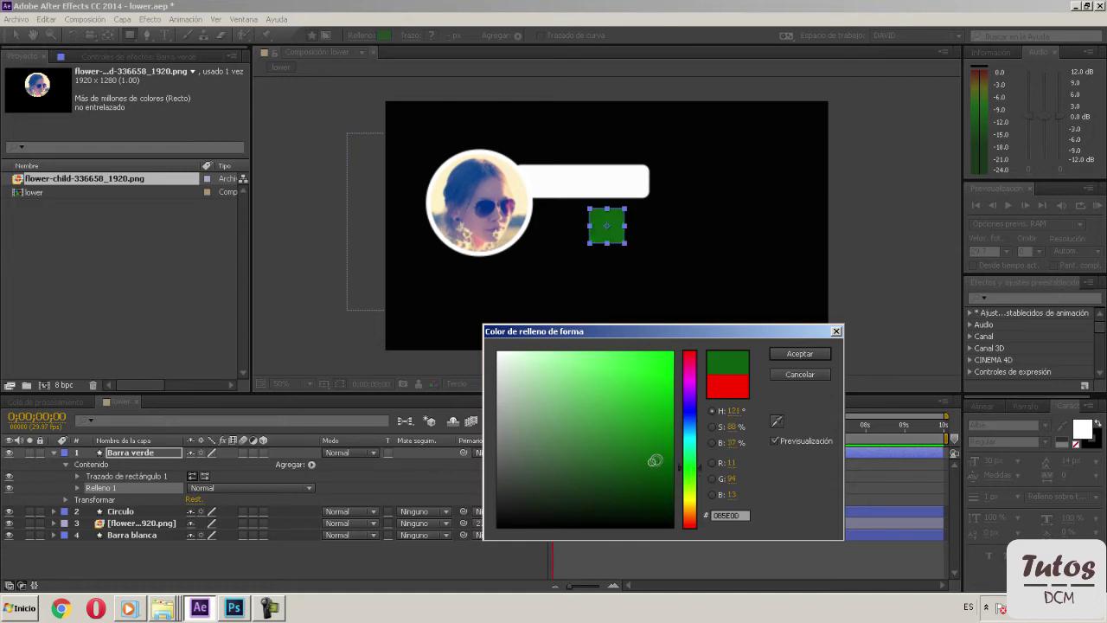
{"action": "left_click", "coordinate": [806, 355]}
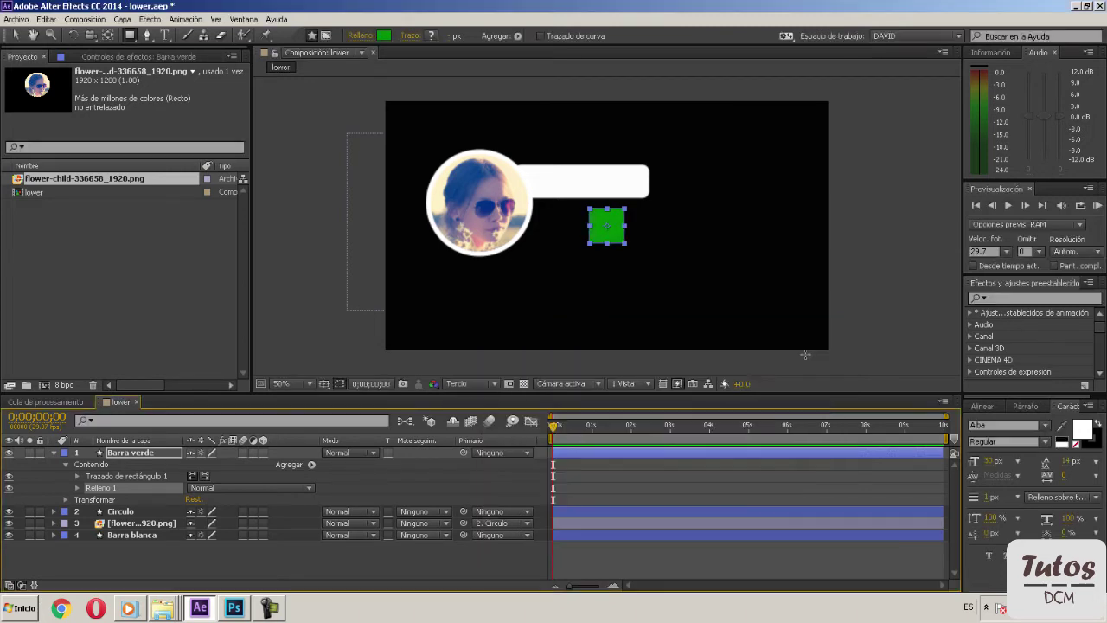
Step: Unlink Tamaño, size the green rectangle to 640×100, and nudge it up and right
{"action": "left_click", "coordinate": [77, 476]}
{"action": "left_click", "coordinate": [191, 487]}
{"action": "left_click_drag", "start_coordinate": [205, 487], "coordinate": [389, 487]}
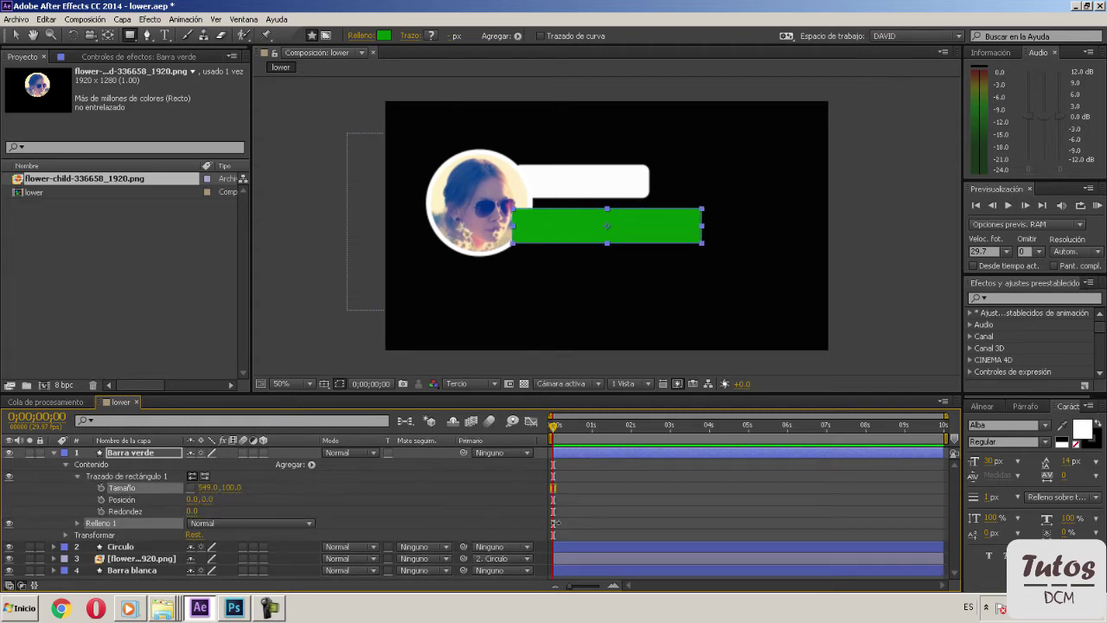
{"action": "left_click_drag", "start_coordinate": [556, 523], "coordinate": [359, 463]}
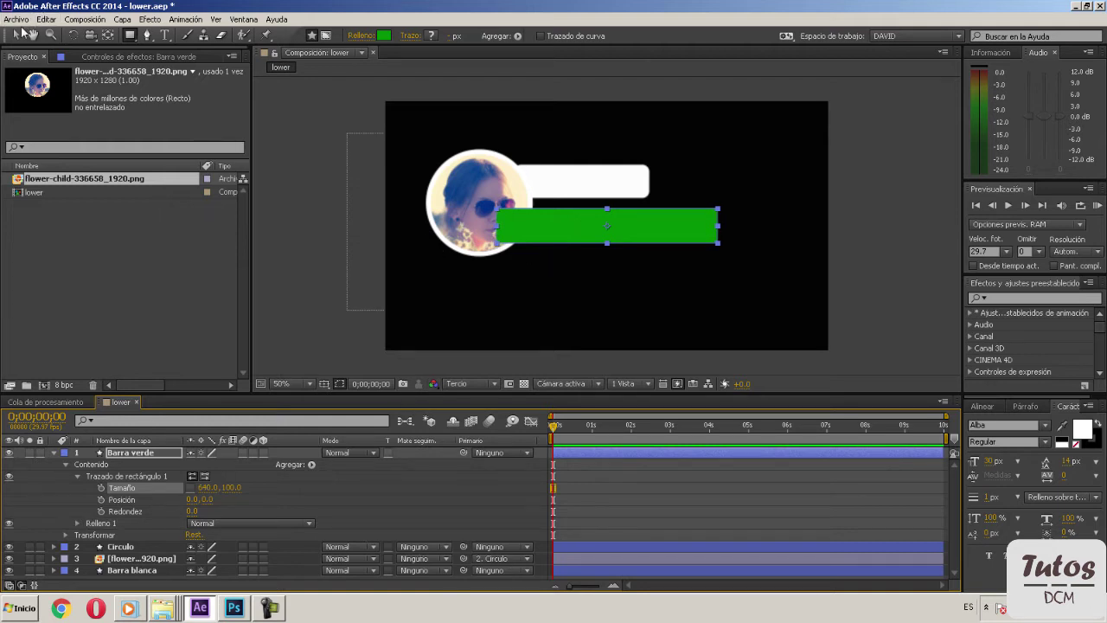
{"action": "left_click", "coordinate": [14, 35]}
{"action": "left_click_drag", "start_coordinate": [644, 229], "coordinate": [650, 223]}
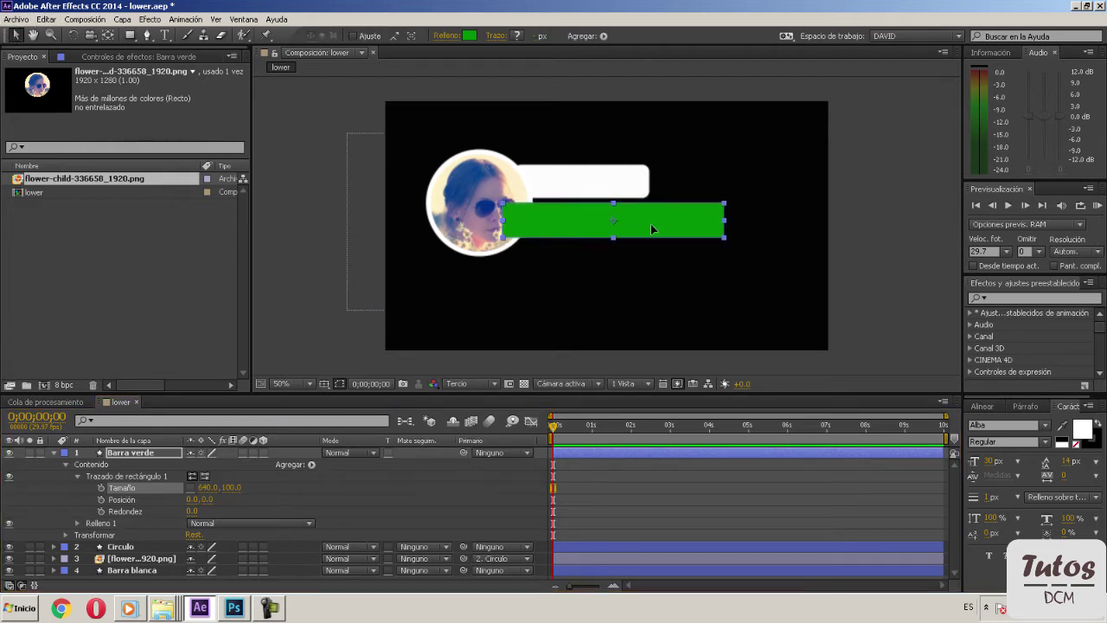
Step: Move Barra verde to the bottom of the layer stack and set its Redondez to 20
{"action": "left_click", "coordinate": [54, 453]}
{"action": "left_click_drag", "start_coordinate": [130, 453], "coordinate": [141, 536]}
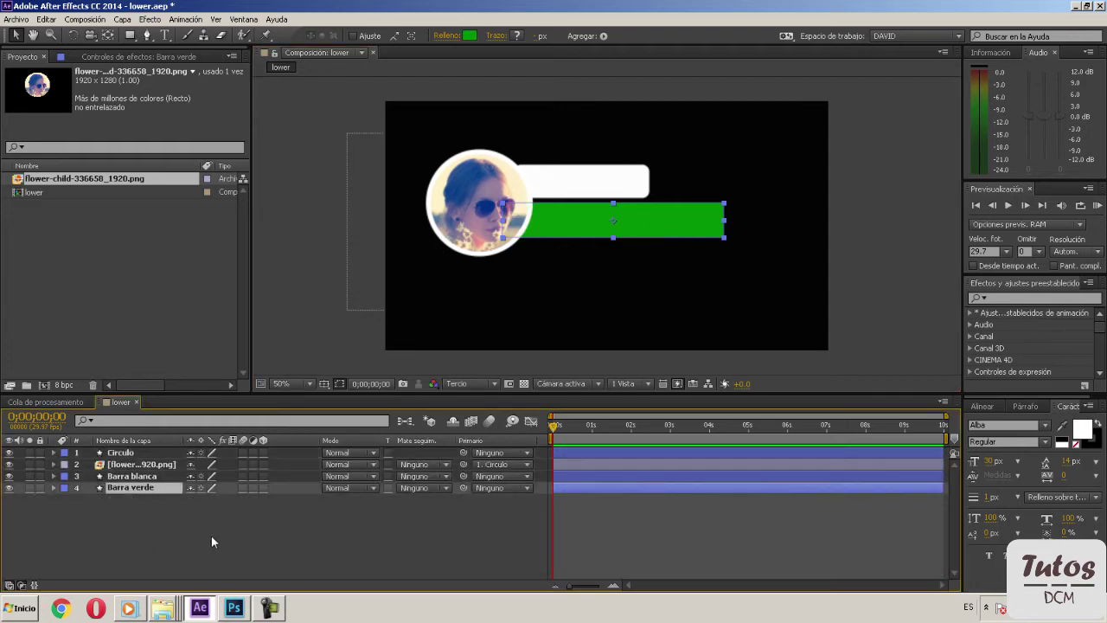
{"action": "left_click", "coordinate": [52, 488]}
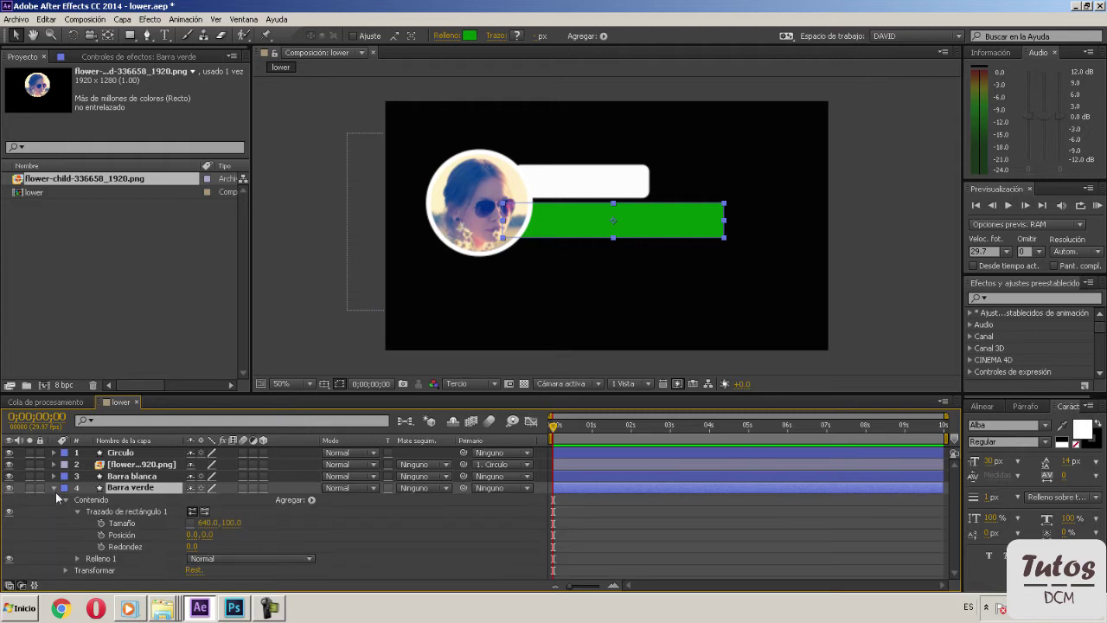
{"action": "left_click", "coordinate": [191, 546]}
{"action": "type", "text": "20"}
{"action": "left_click", "coordinate": [342, 539]}
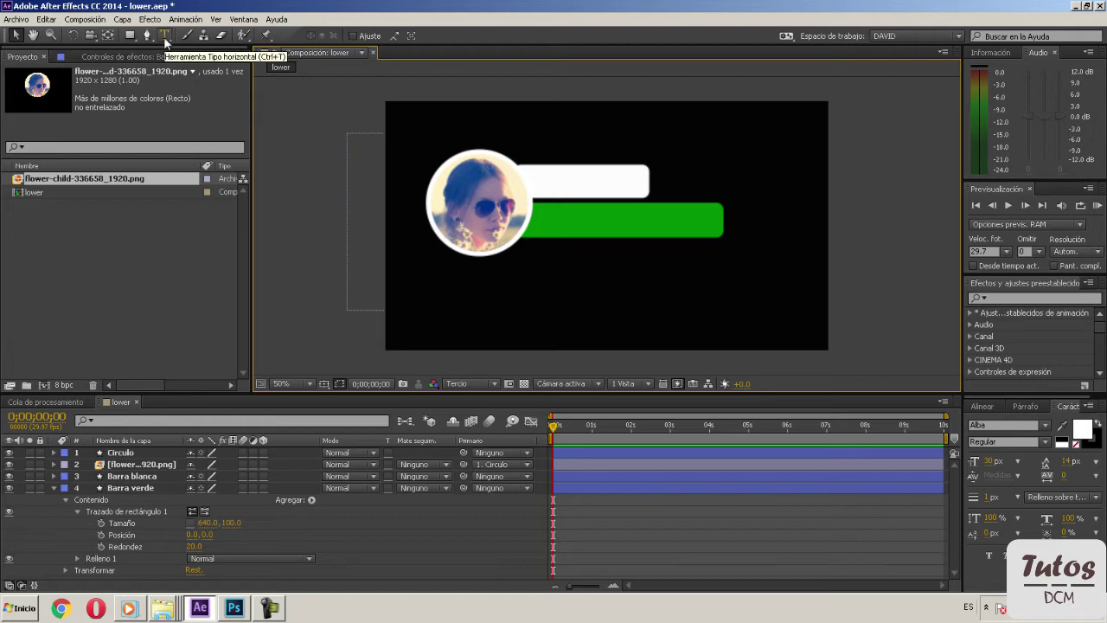
{"action": "left_click", "coordinate": [62, 490]}
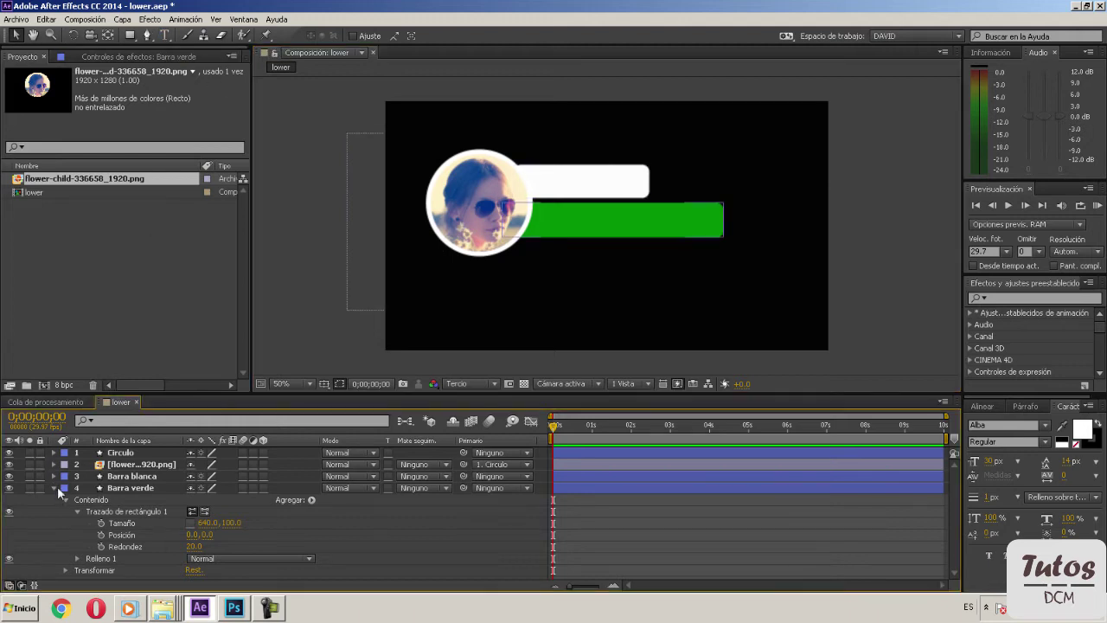
{"action": "left_click", "coordinate": [65, 489]}
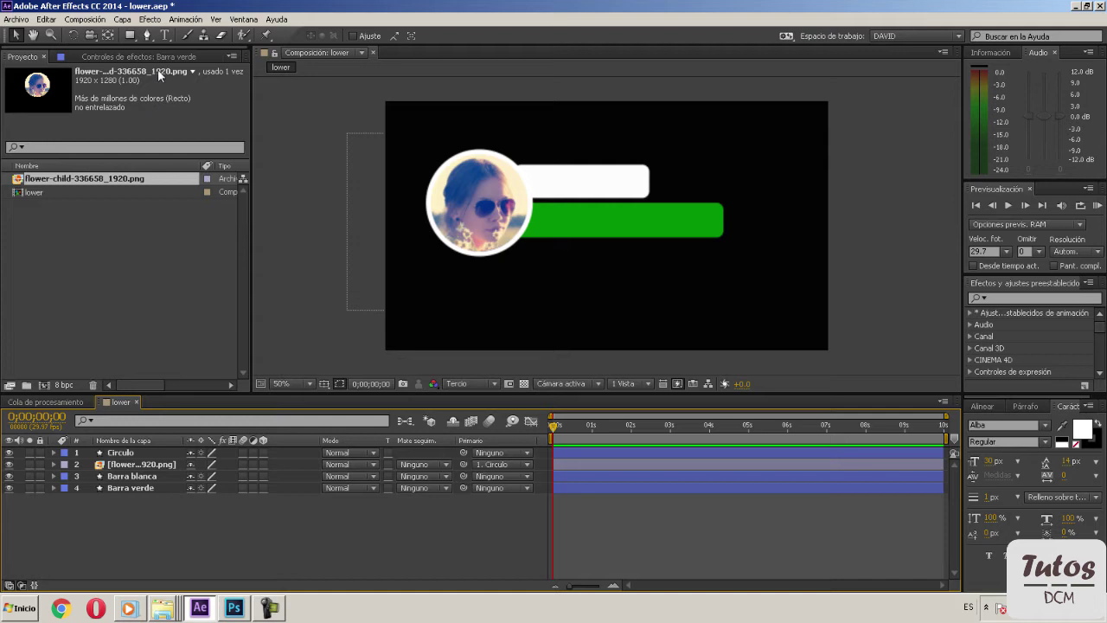
Step: Type the name caption ending 'Dice:' on the white bar in black at 50 px
{"action": "left_click", "coordinate": [165, 37]}
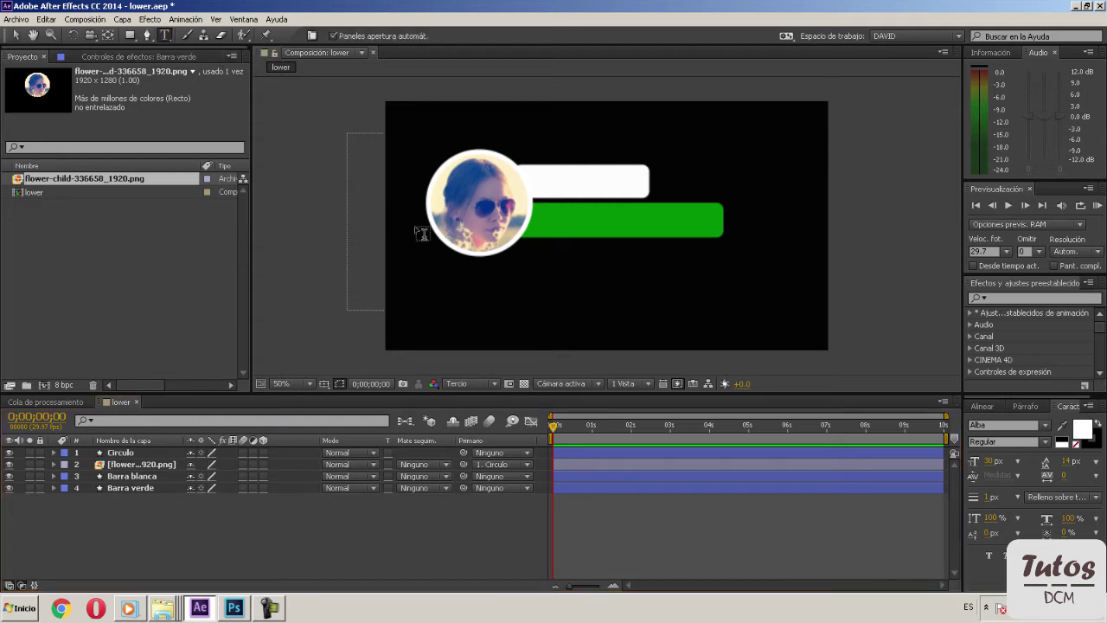
{"action": "left_click", "coordinate": [544, 180]}
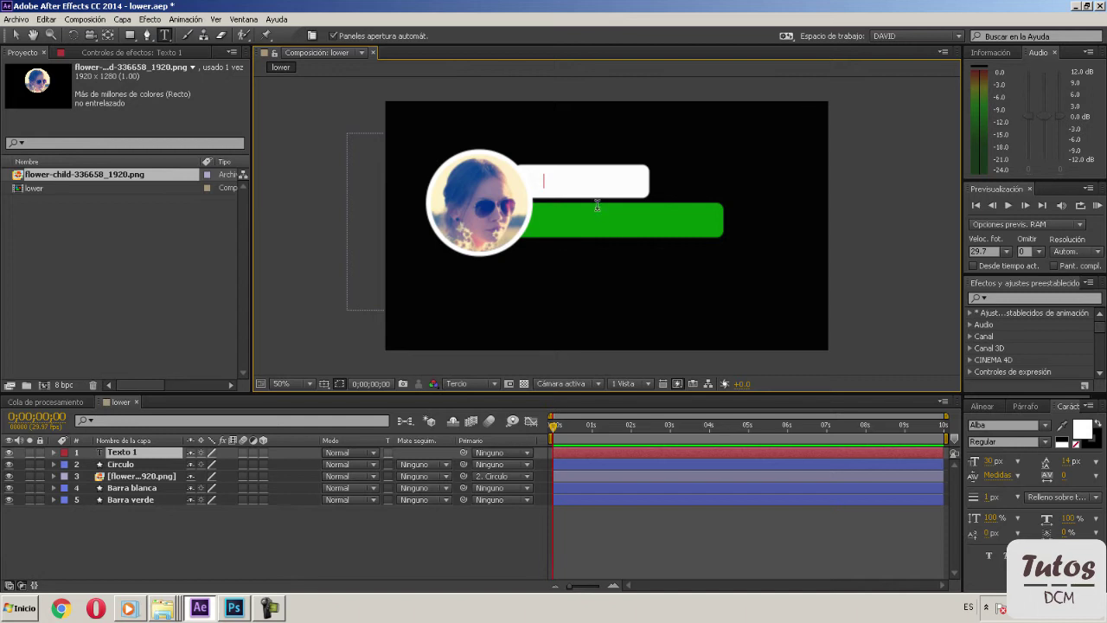
{"action": "type", "text": "La"}
{"action": "type", "text": "w"}
{"action": "left_click_drag", "start_coordinate": [603, 179], "coordinate": [542, 182]}
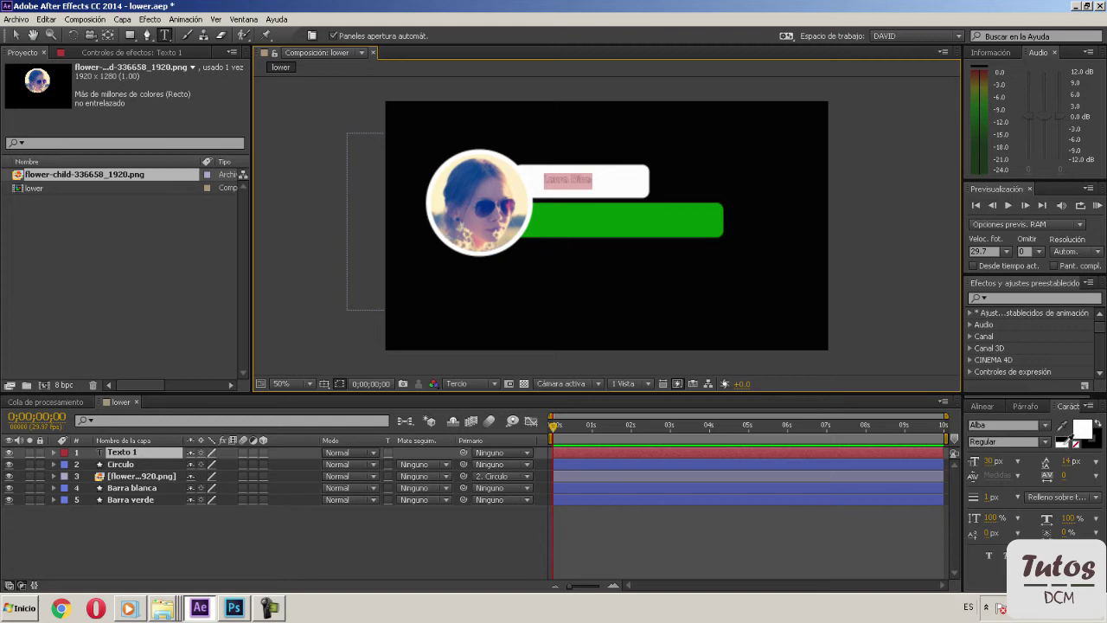
{"action": "left_click", "coordinate": [1065, 442]}
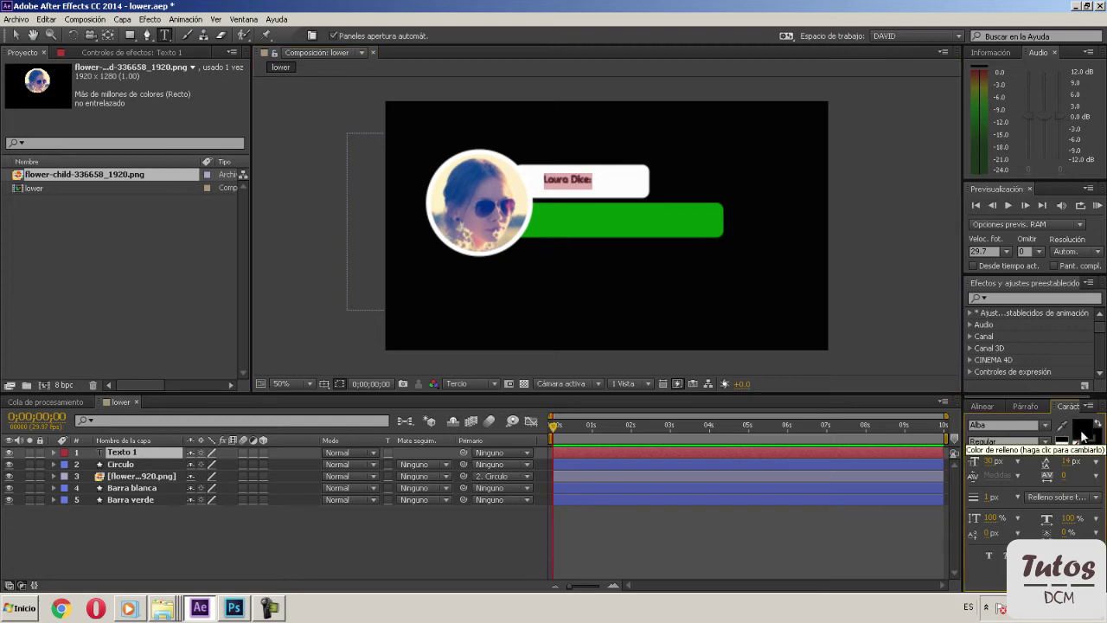
{"action": "left_click", "coordinate": [1082, 429]}
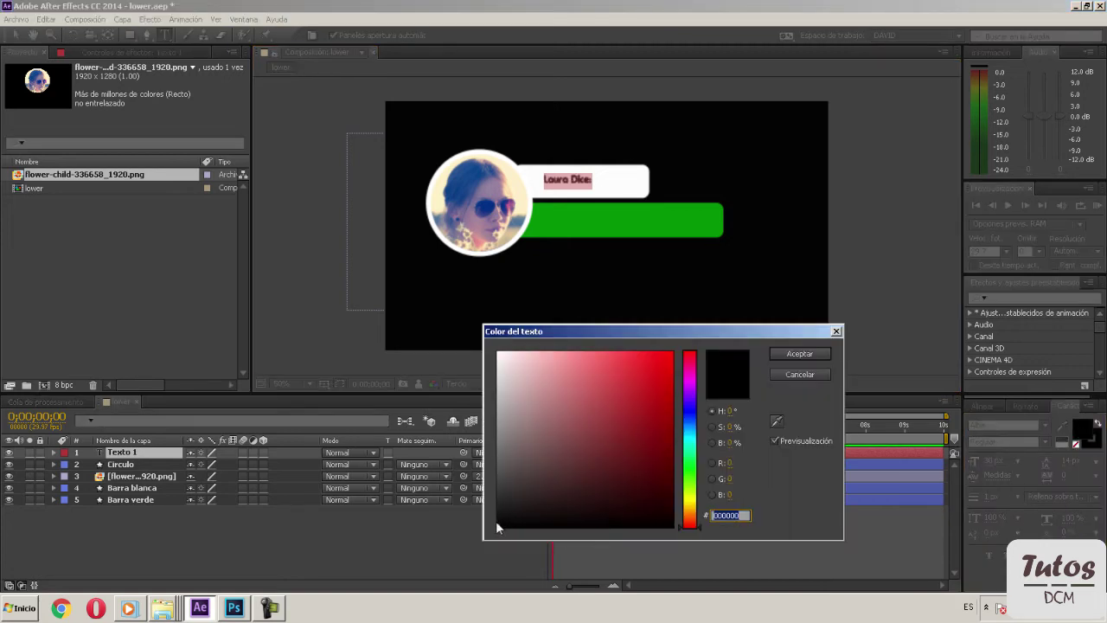
{"action": "left_click", "coordinate": [797, 353]}
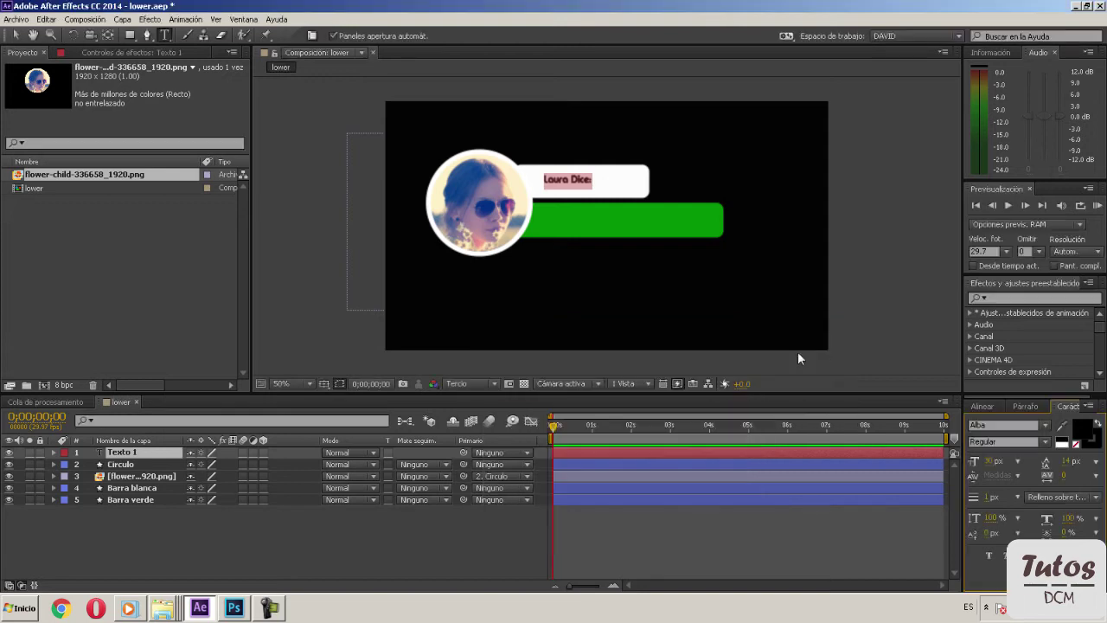
{"action": "left_click", "coordinate": [989, 460]}
{"action": "type", "text": "50"}
{"action": "key", "text": "Return"}
{"action": "left_click", "coordinate": [906, 361]}
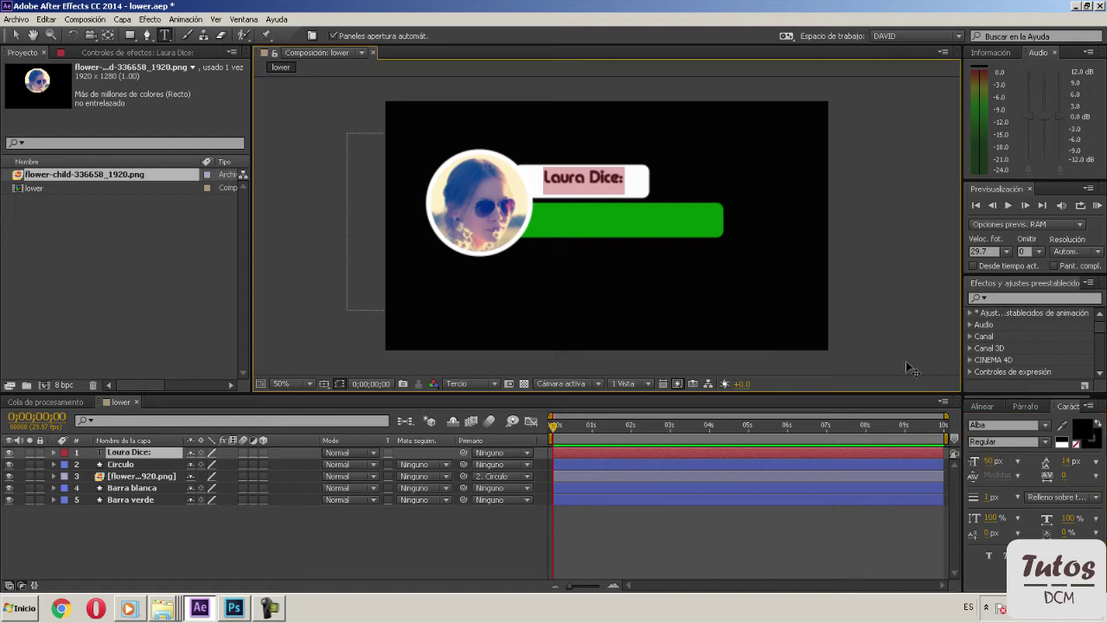
Step: Shift the name caption slightly left inside the white bar
{"action": "left_click", "coordinate": [17, 35]}
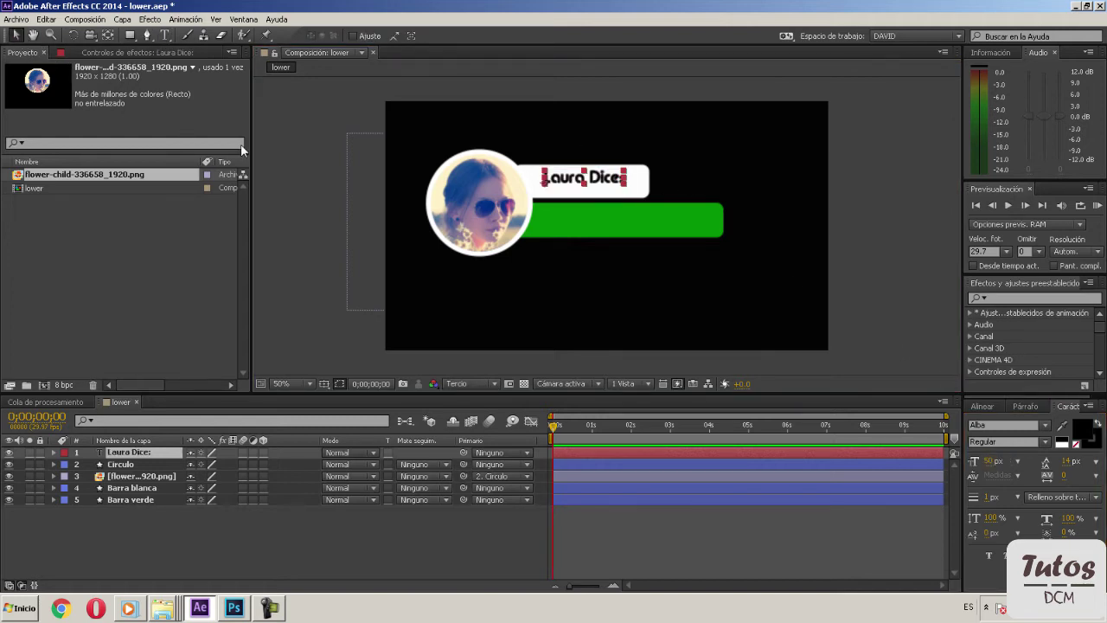
{"action": "left_click", "coordinate": [682, 172]}
{"action": "left_click_drag", "start_coordinate": [593, 183], "coordinate": [582, 185]}
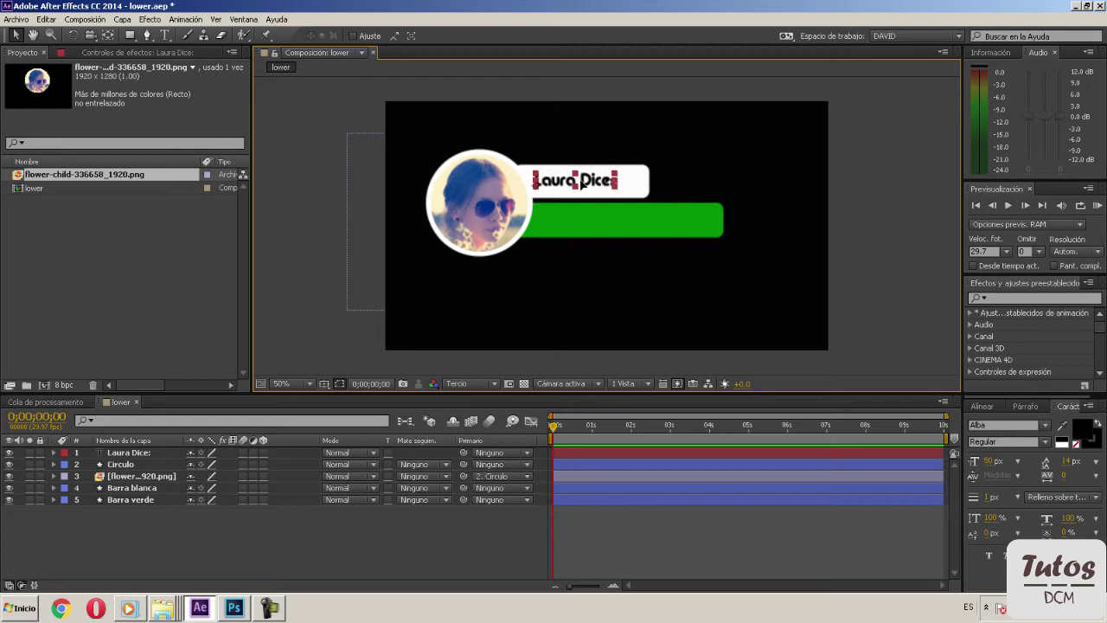
{"action": "left_click", "coordinate": [749, 188]}
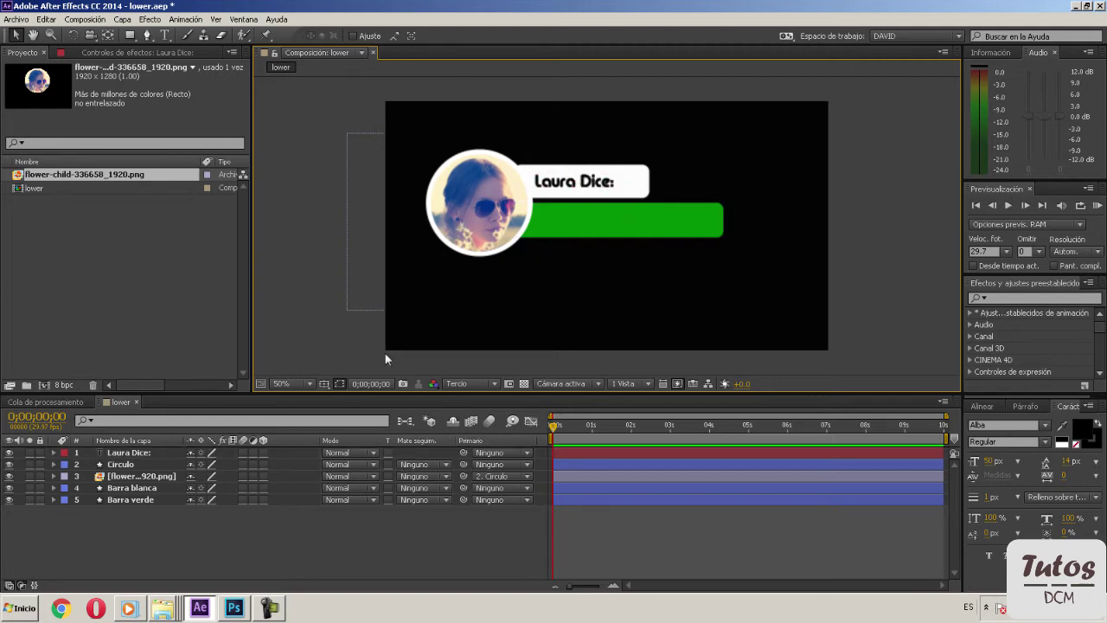
{"action": "left_click", "coordinate": [165, 35]}
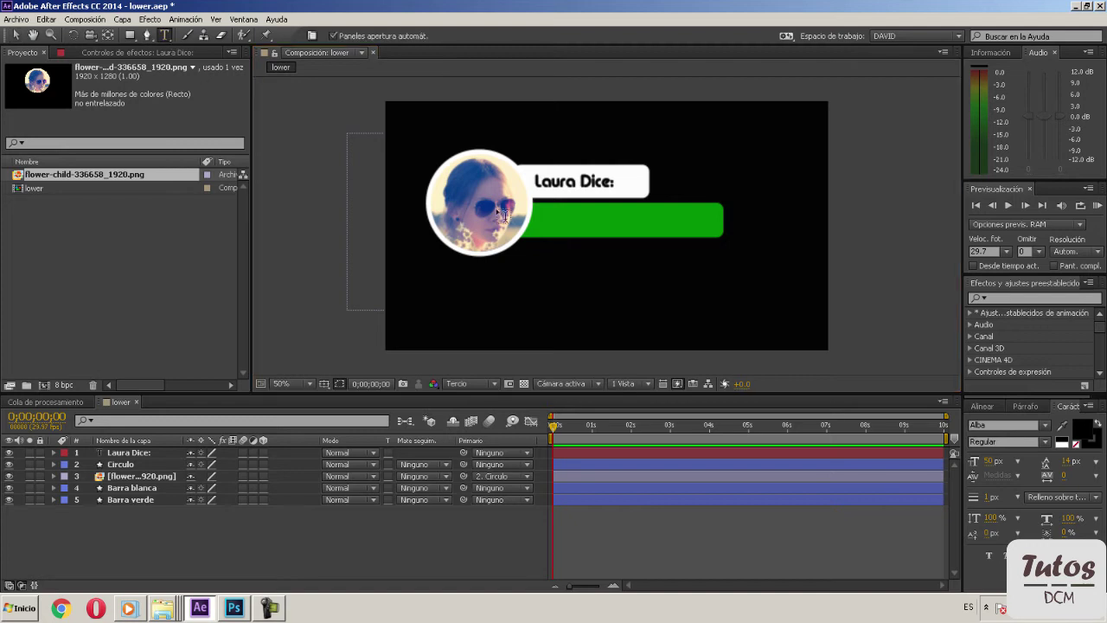
{"action": "left_click", "coordinate": [556, 224]}
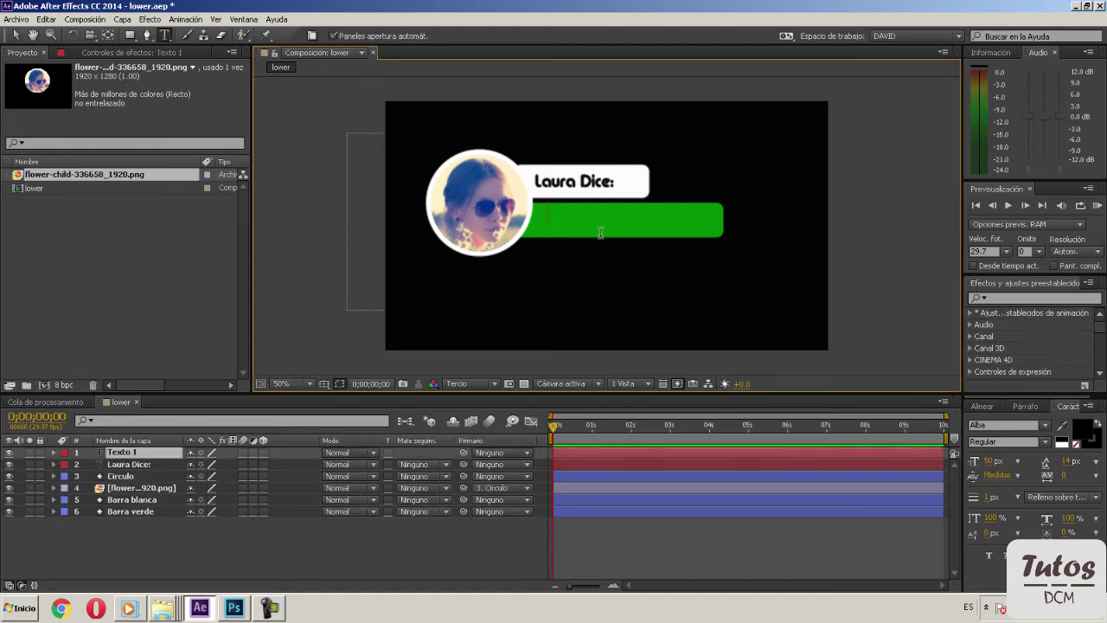
Step: Type 'Hola...' on the green bar and make it white at 60 px
{"action": "type", "text": "Hola..."}
{"action": "left_click_drag", "start_coordinate": [550, 211], "coordinate": [595, 213]}
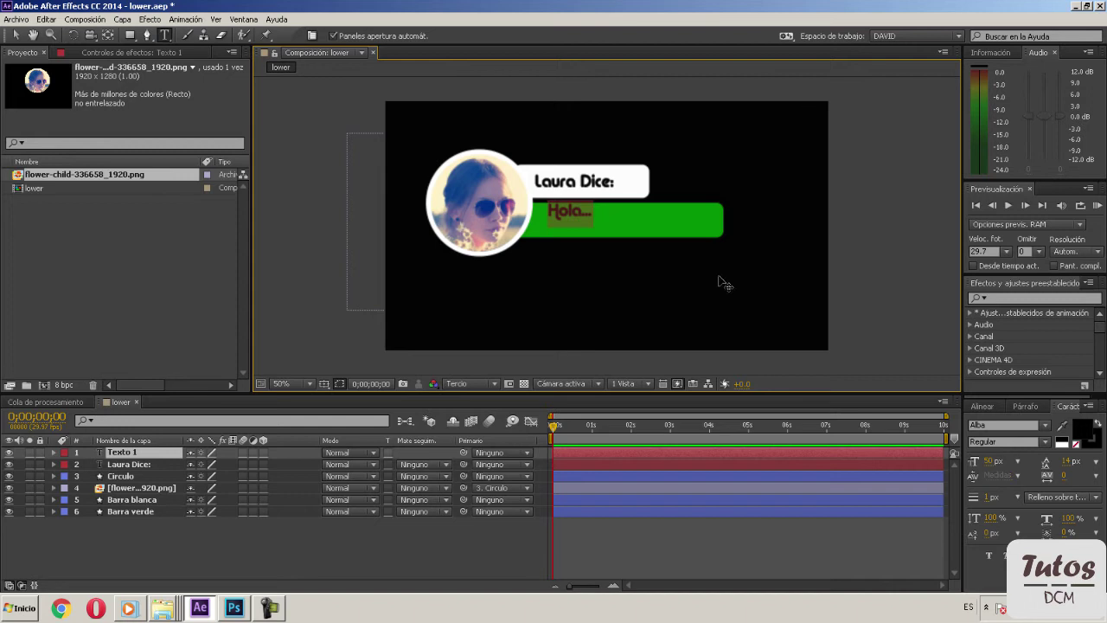
{"action": "left_click", "coordinate": [1083, 429]}
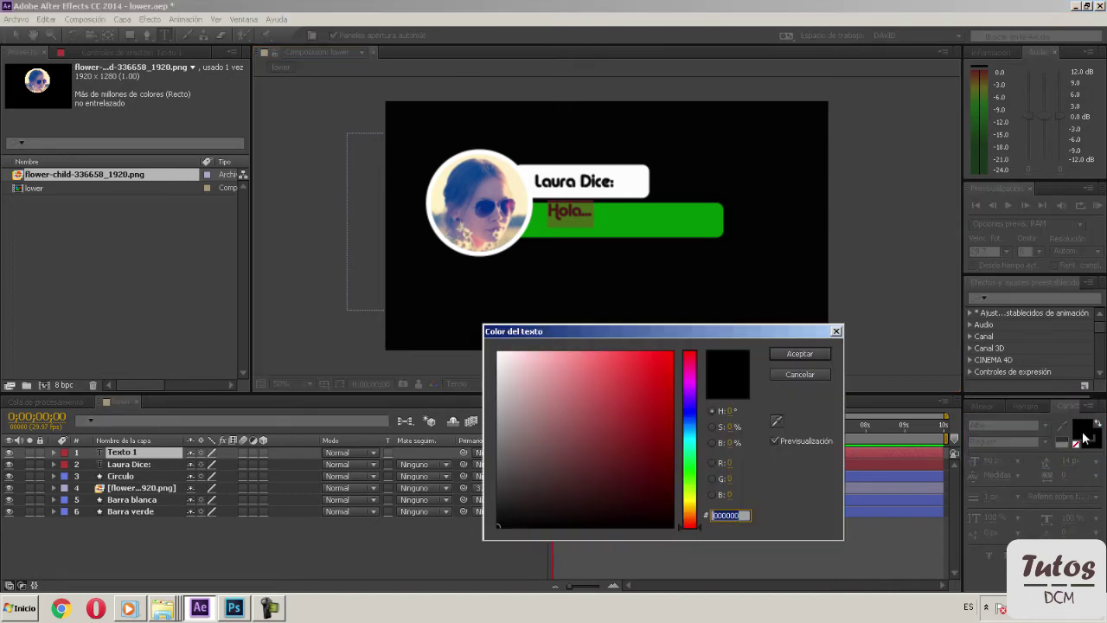
{"action": "left_click", "coordinate": [499, 353]}
{"action": "left_click", "coordinate": [799, 353]}
{"action": "left_click", "coordinate": [995, 461]}
{"action": "type", "text": "60"}
{"action": "key", "text": "Return"}
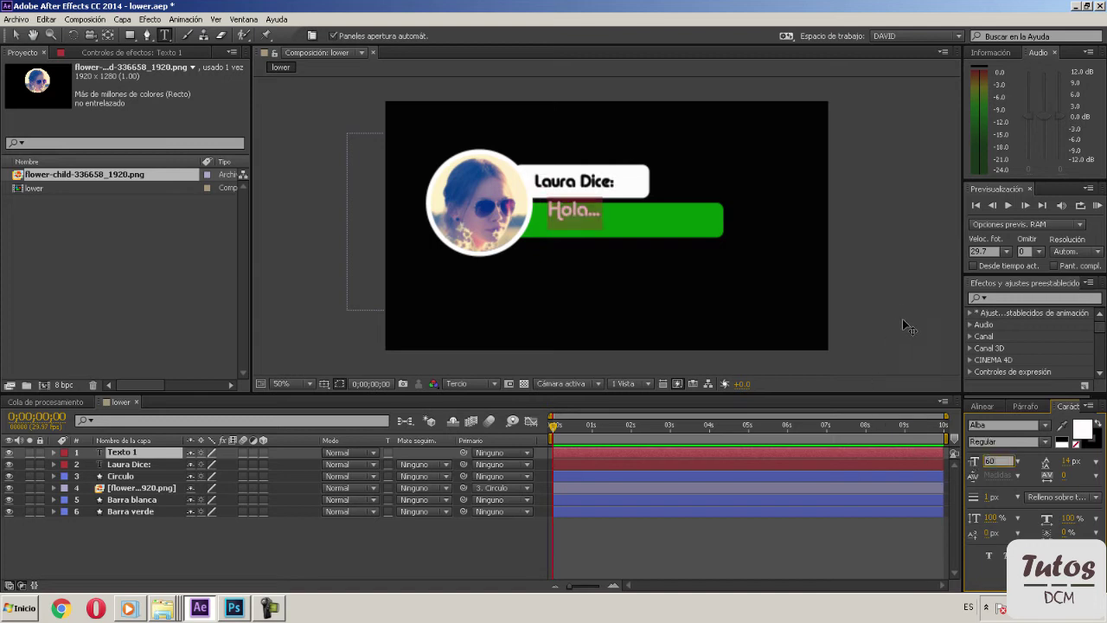
{"action": "left_click", "coordinate": [900, 366]}
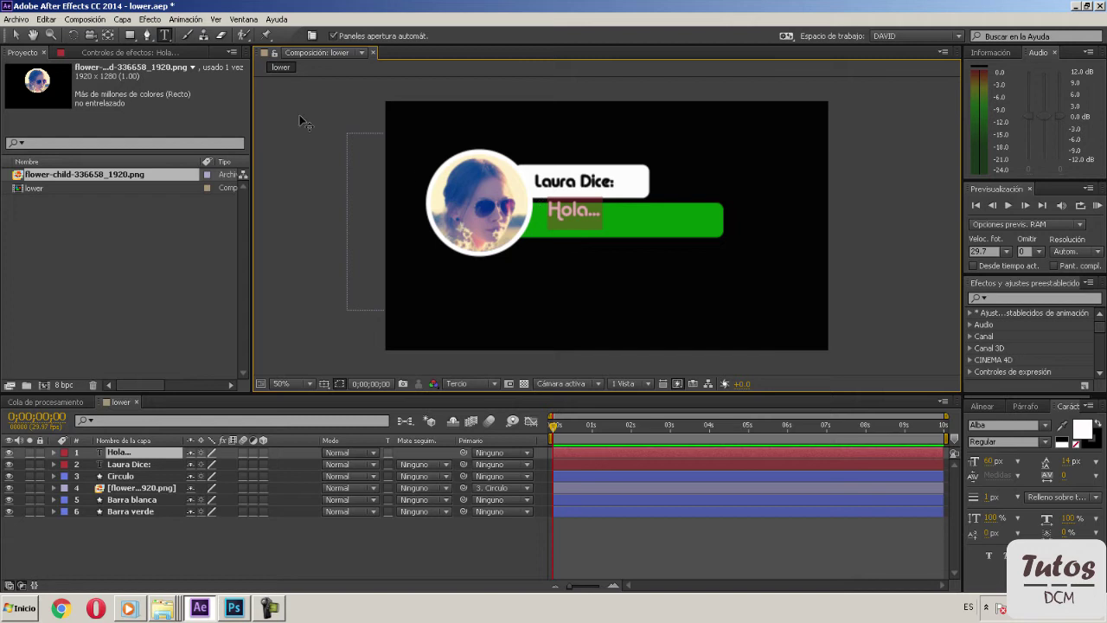
Step: Nudge the Hola... text slightly down-left into place on the green bar
{"action": "left_click", "coordinate": [15, 36]}
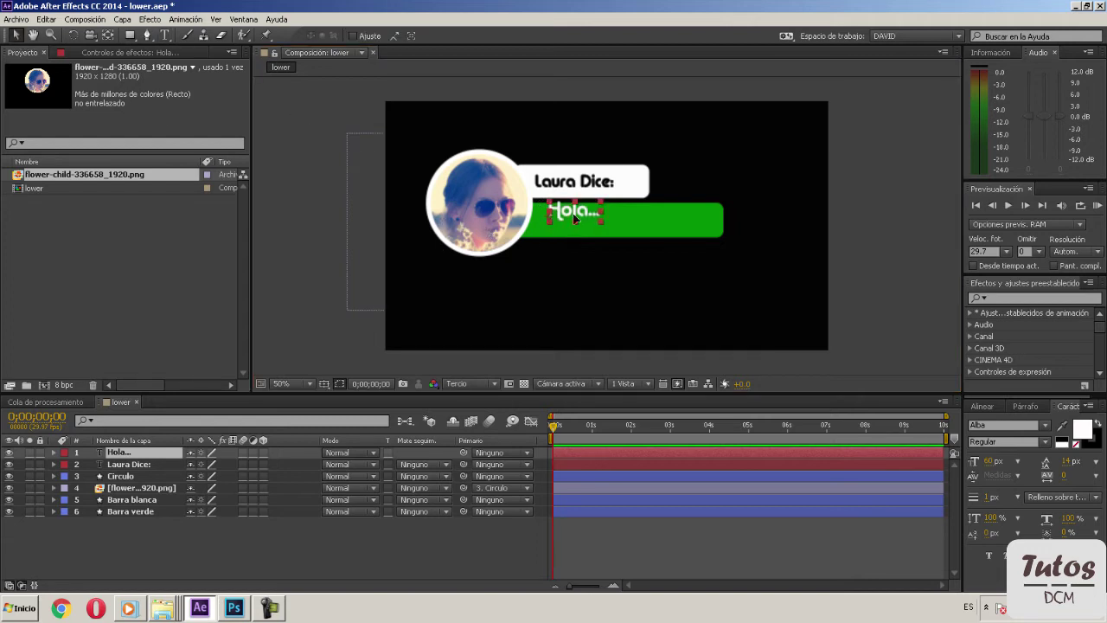
{"action": "left_click_drag", "start_coordinate": [571, 224], "coordinate": [569, 227]}
{"action": "left_click", "coordinate": [873, 242]}
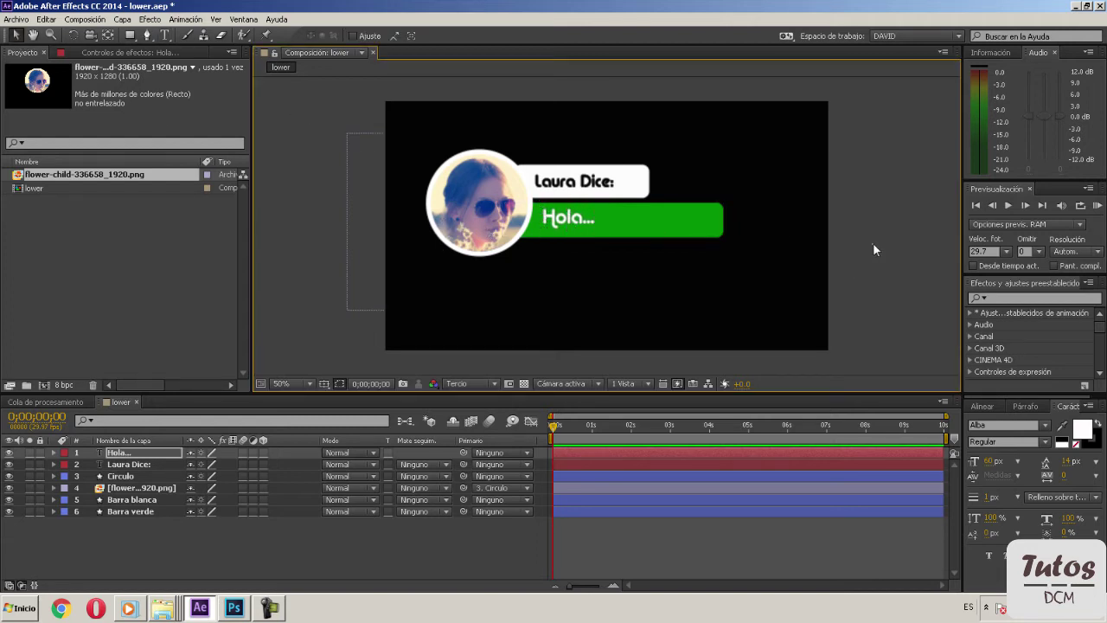
{"action": "left_click", "coordinate": [567, 218]}
{"action": "left_click", "coordinate": [800, 222]}
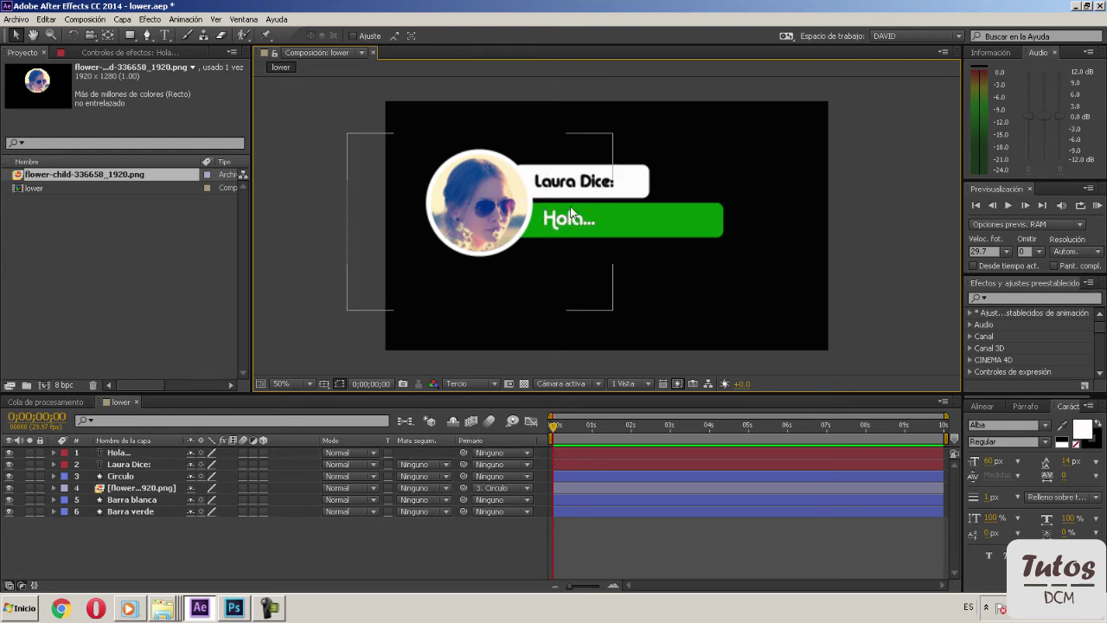
{"action": "left_click", "coordinate": [165, 35]}
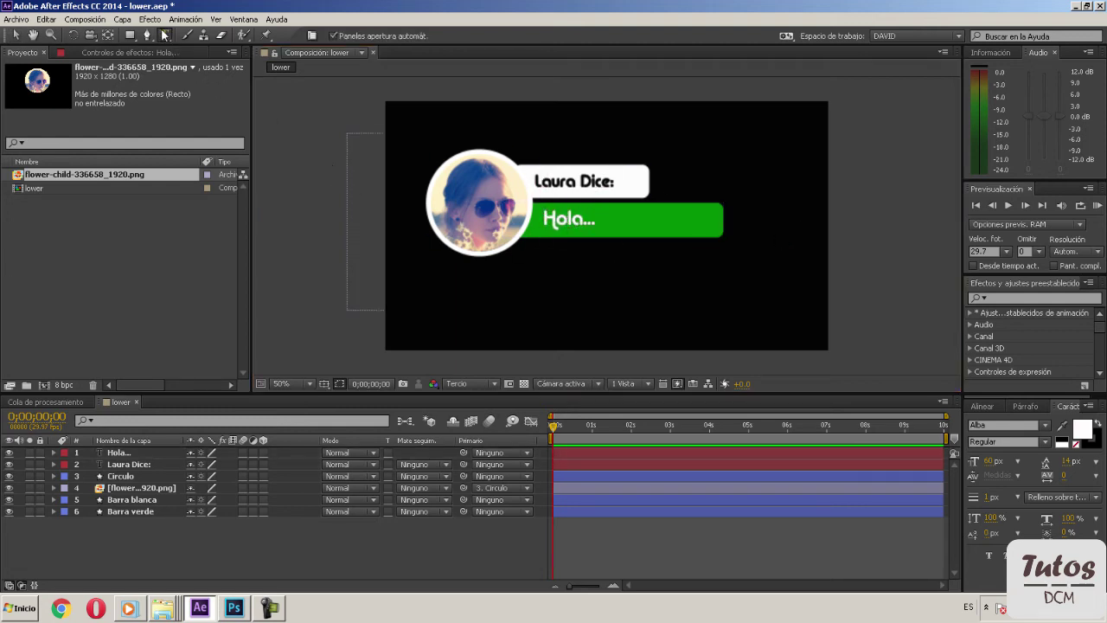
{"action": "left_click", "coordinate": [668, 187]}
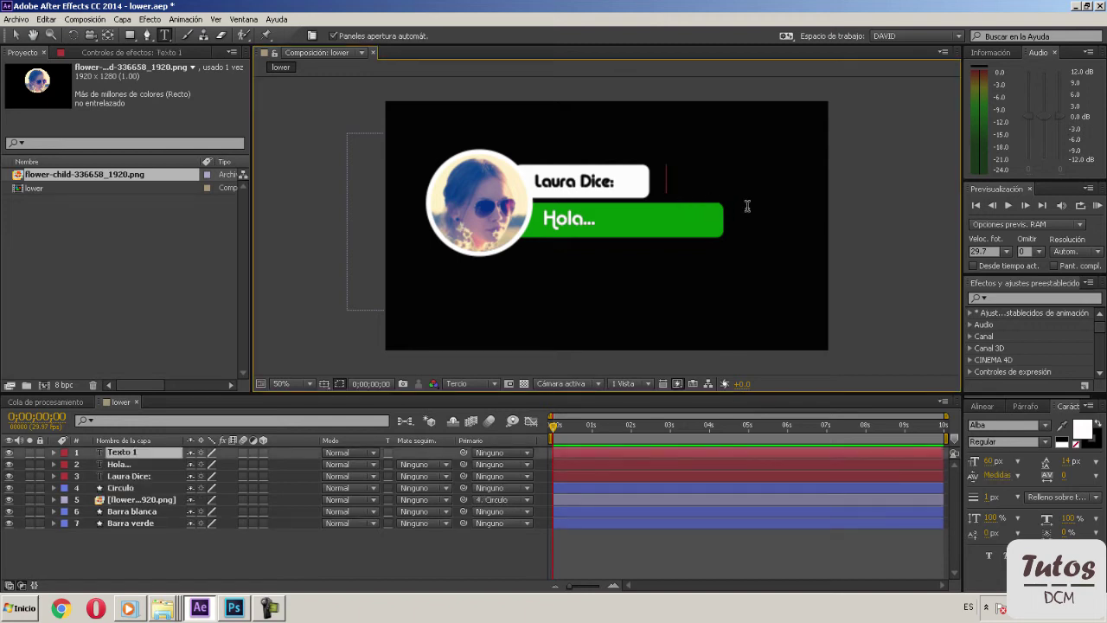
Step: Type 'hace 2 horas' at 30 px and position it just right of the name bar
{"action": "type", "text": "hace 2 horas"}
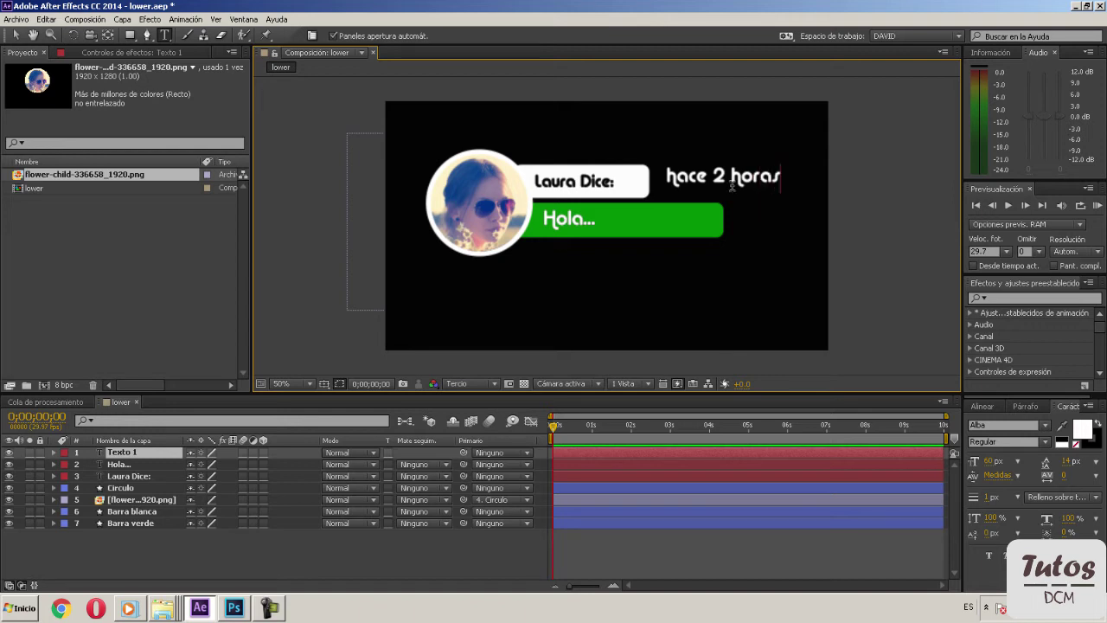
{"action": "left_click_drag", "start_coordinate": [669, 176], "coordinate": [785, 182]}
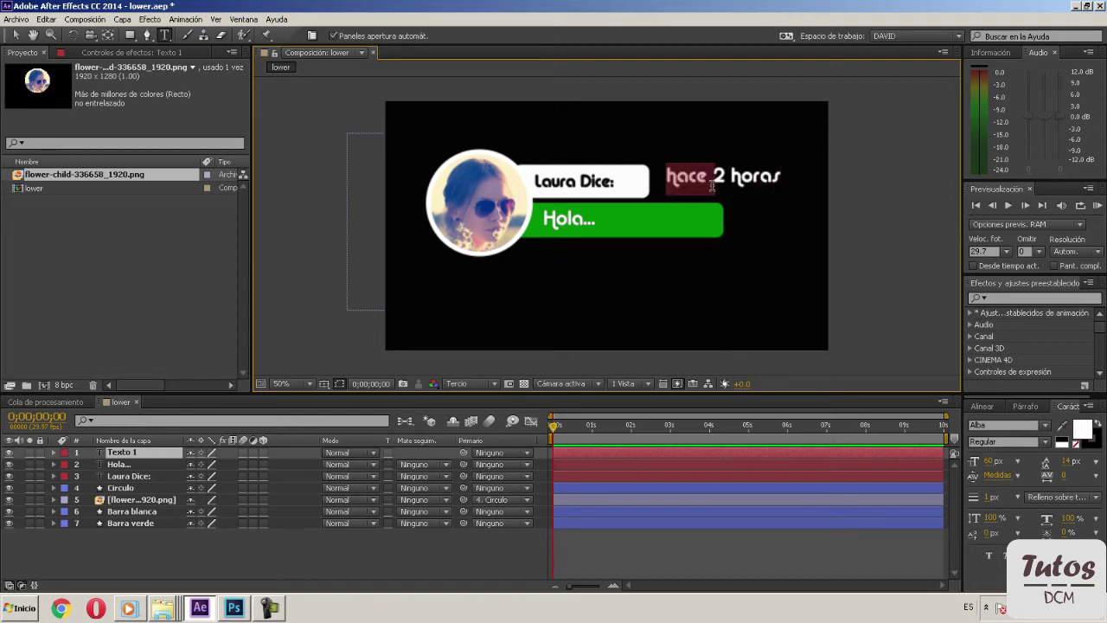
{"action": "left_click", "coordinate": [992, 461]}
{"action": "type", "text": "20"}
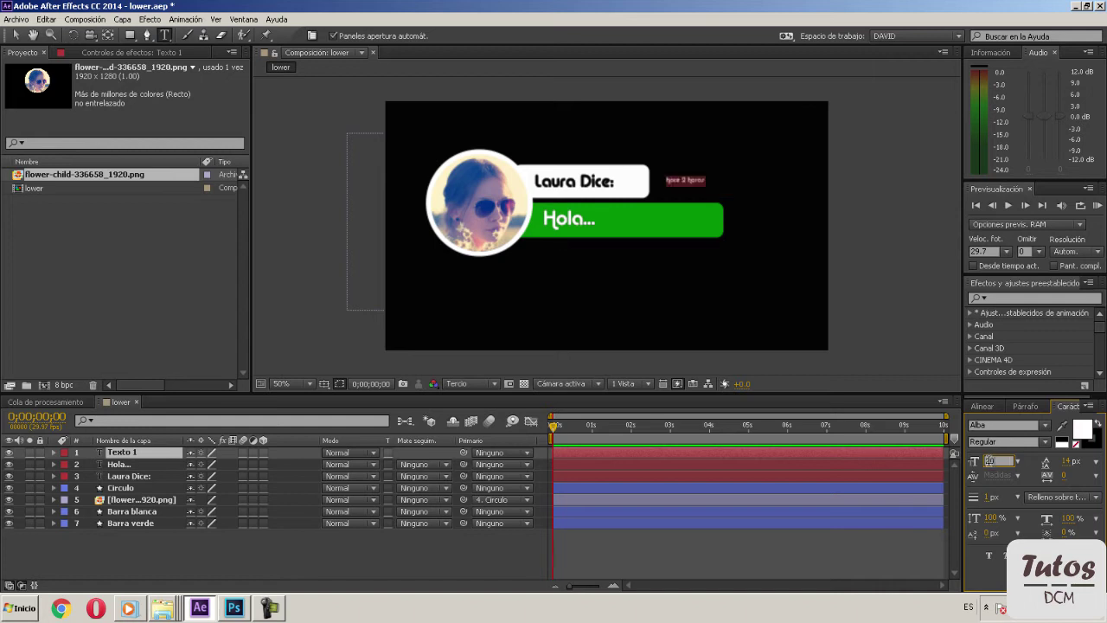
{"action": "left_click_drag", "start_coordinate": [997, 461], "coordinate": [986, 460]}
{"action": "type", "text": "30"}
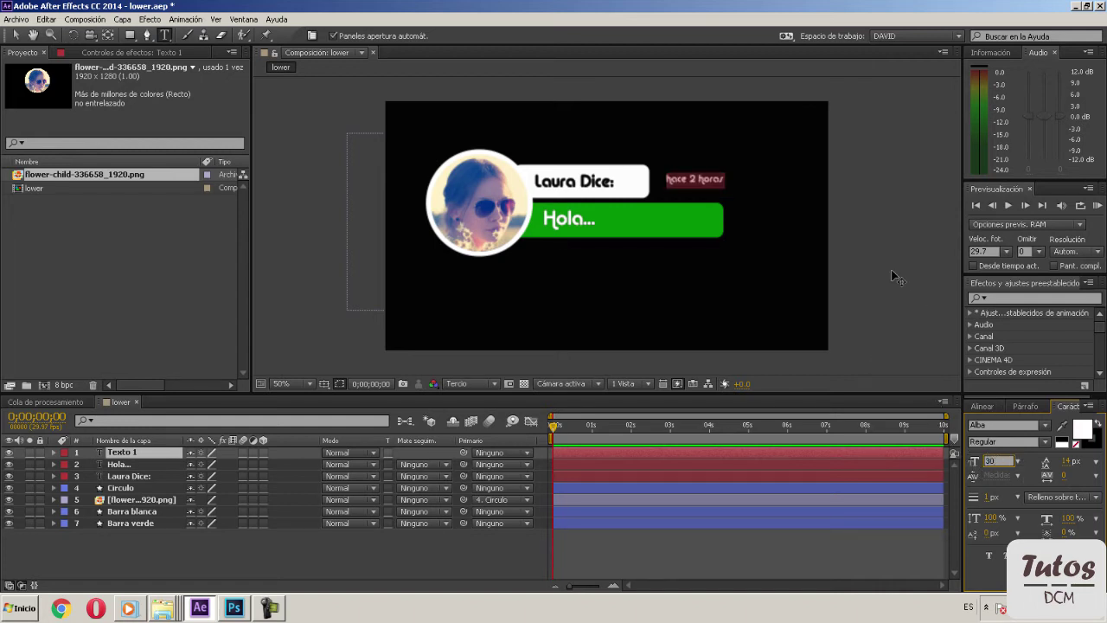
{"action": "key", "text": "Return"}
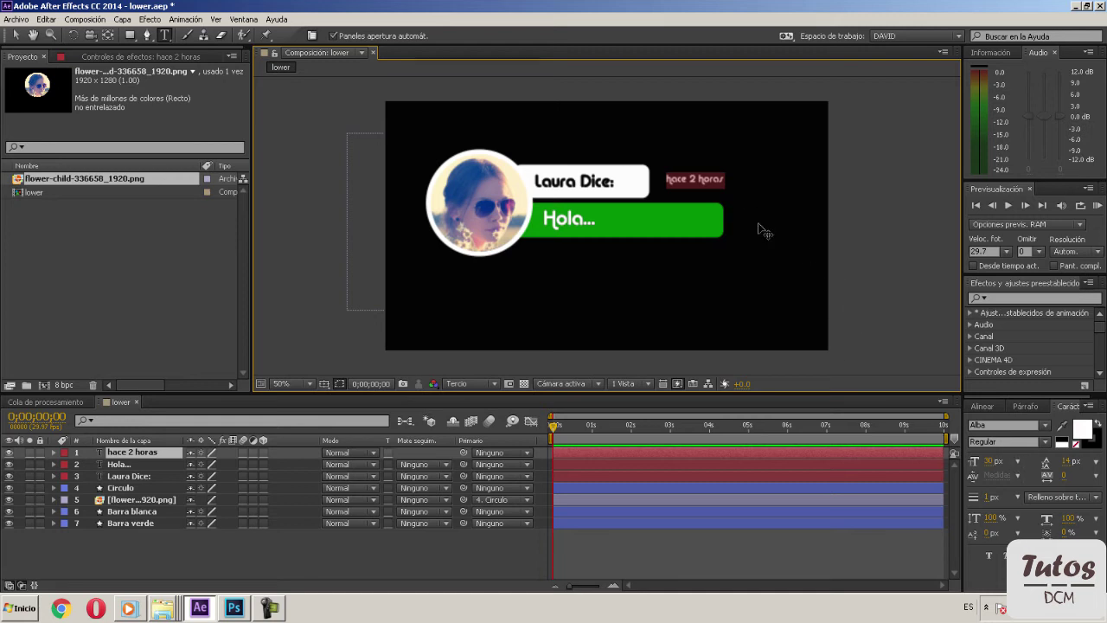
{"action": "left_click", "coordinate": [15, 36]}
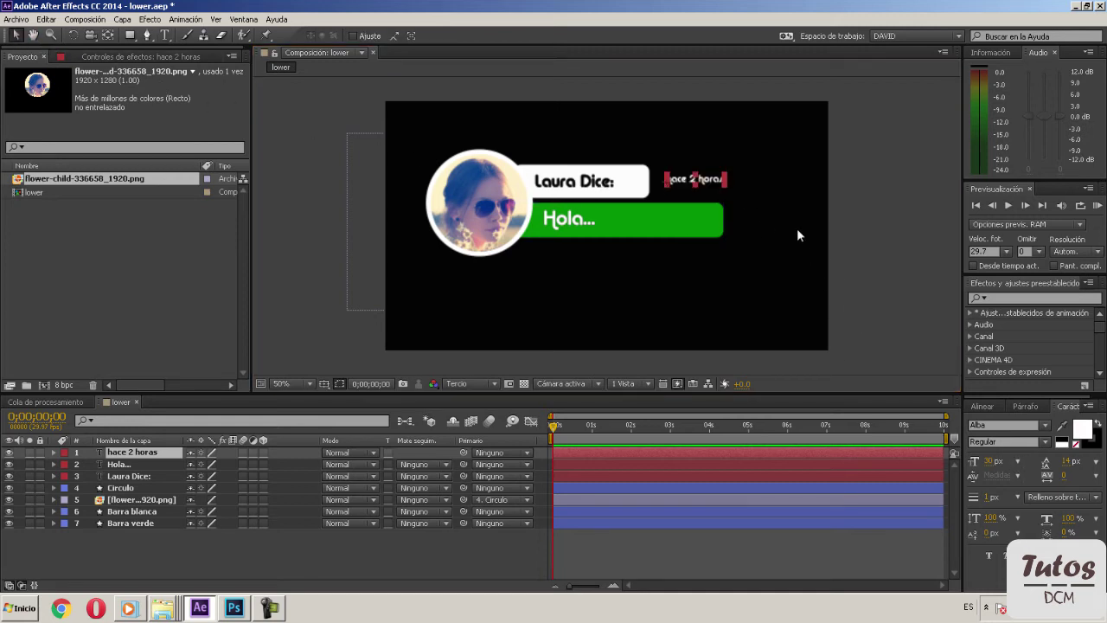
{"action": "left_click_drag", "start_coordinate": [700, 178], "coordinate": [692, 186]}
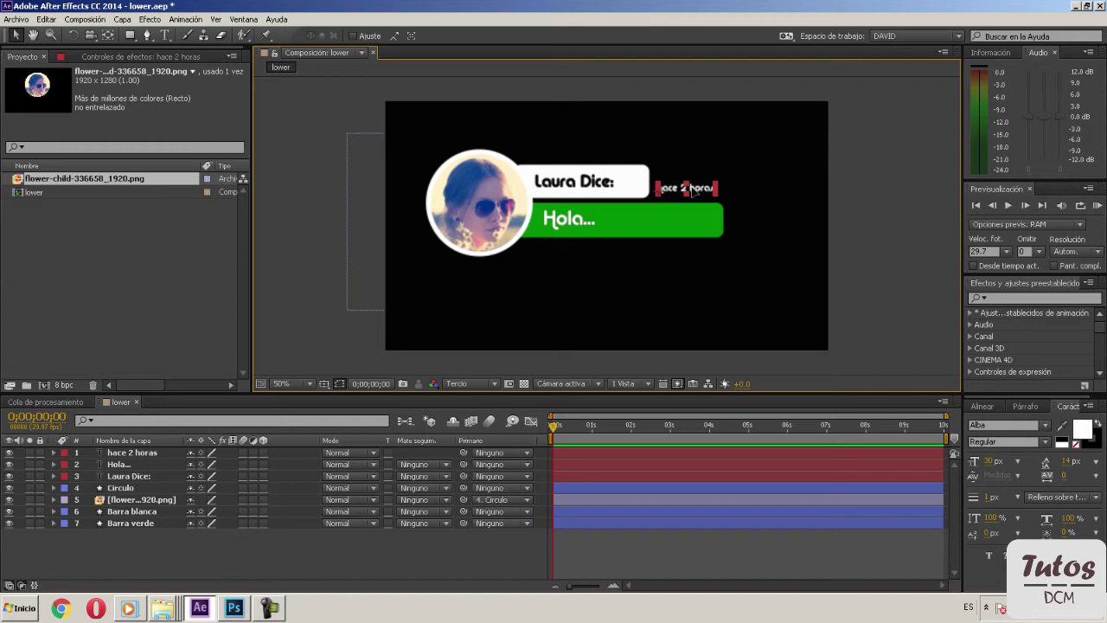
{"action": "left_click", "coordinate": [860, 231]}
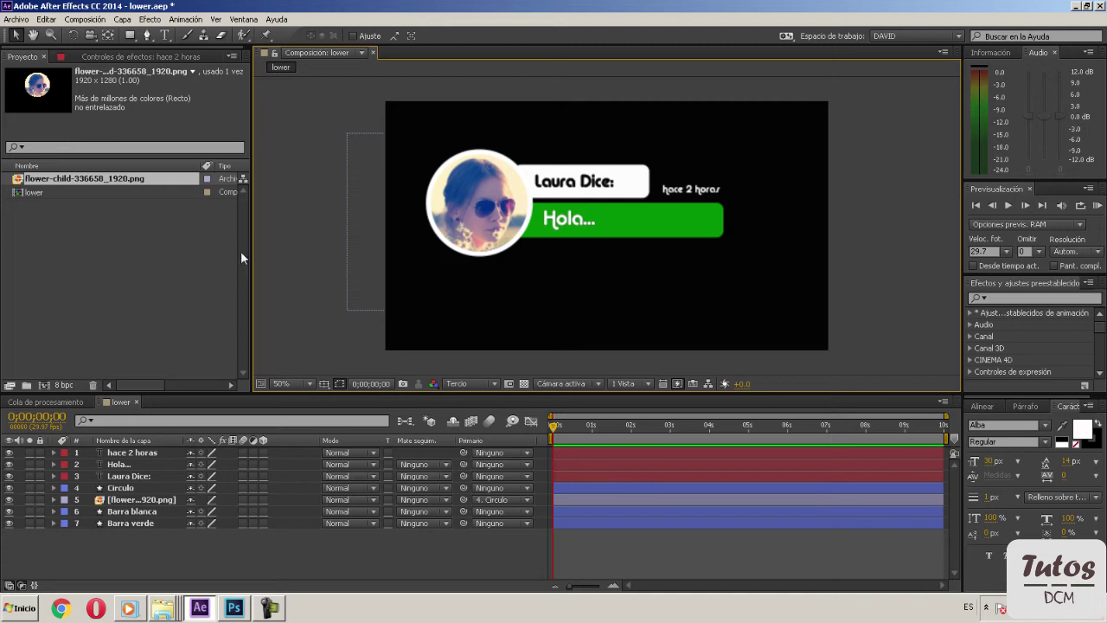
Step: Add a shape layer via Nuevo > Capa de formas and rename it Barritas azules
{"action": "right_click", "coordinate": [266, 554]}
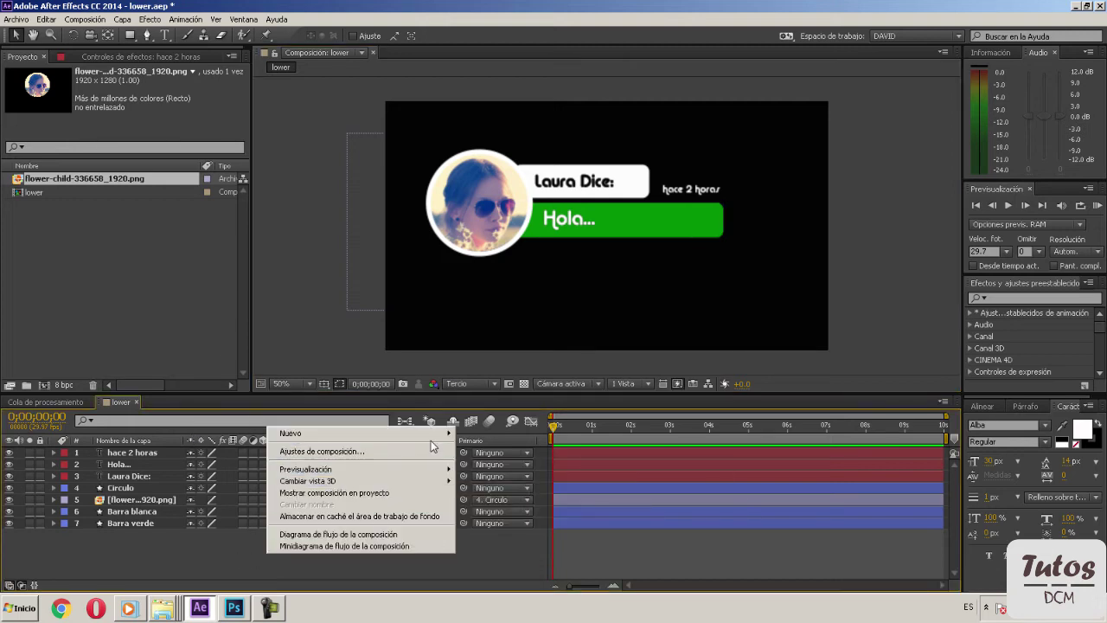
{"action": "mouse_move", "coordinate": [441, 434]}
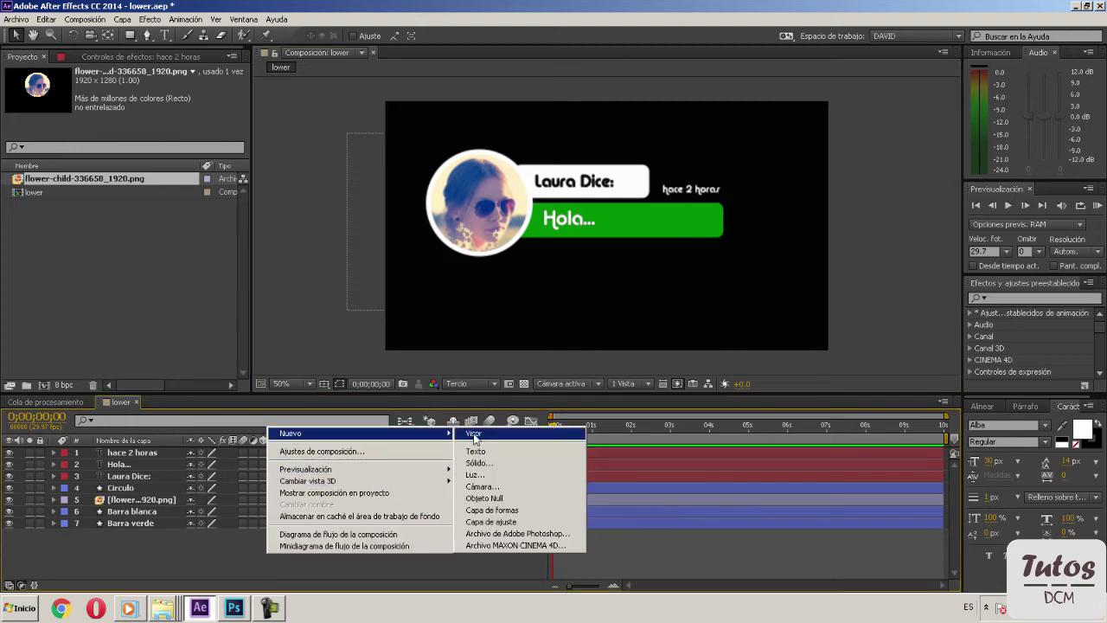
{"action": "left_click", "coordinate": [509, 511]}
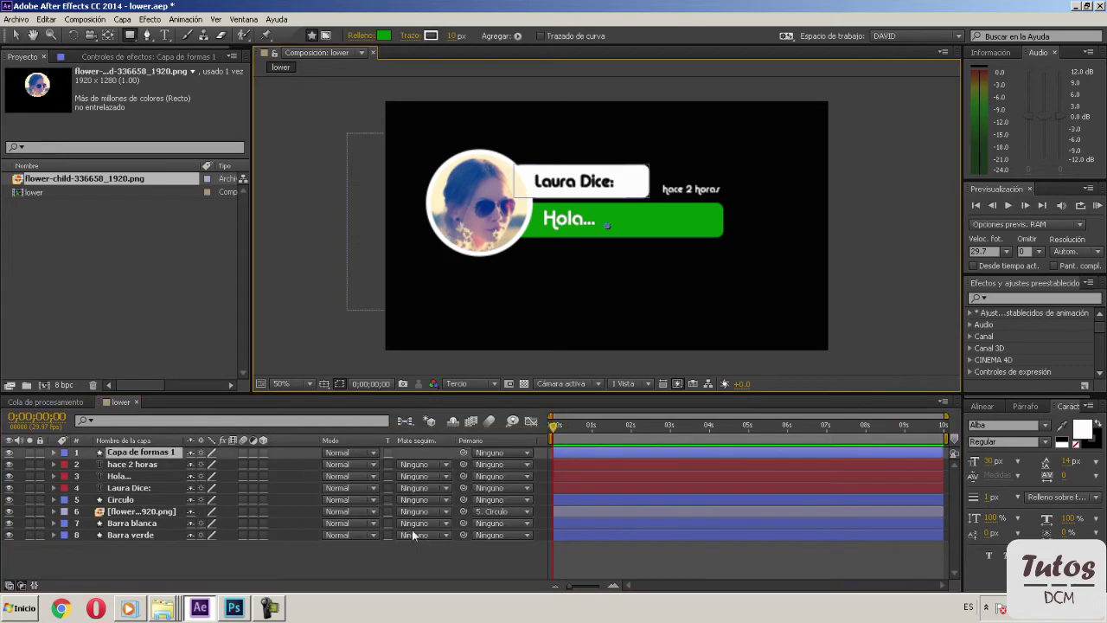
{"action": "right_click", "coordinate": [145, 454]}
{"action": "left_click", "coordinate": [175, 443]}
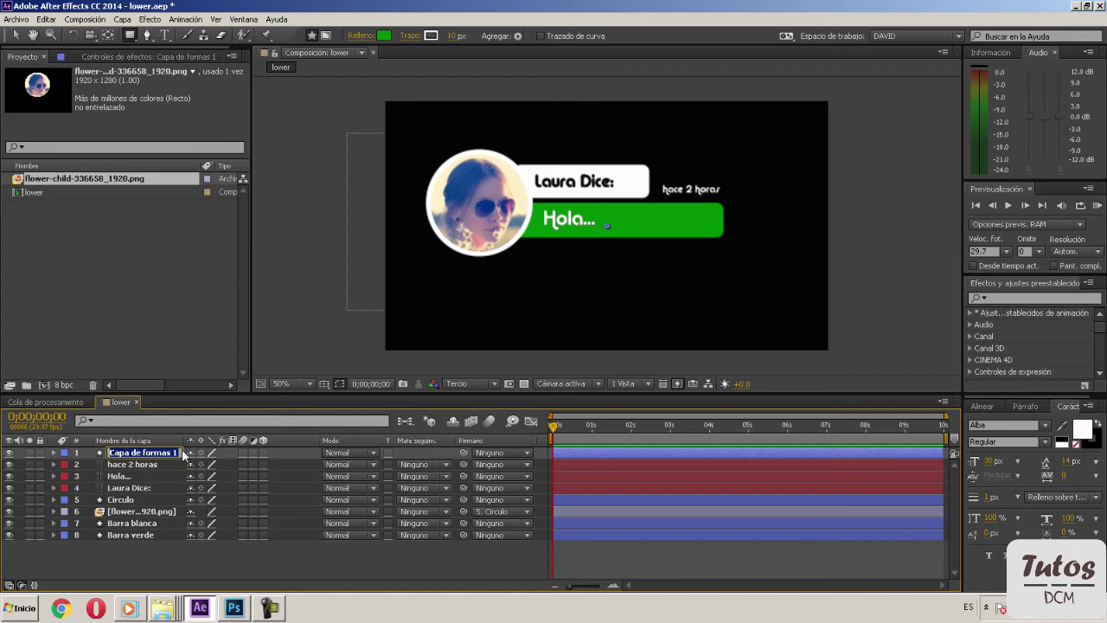
{"action": "type", "text": "Barritas azules"}
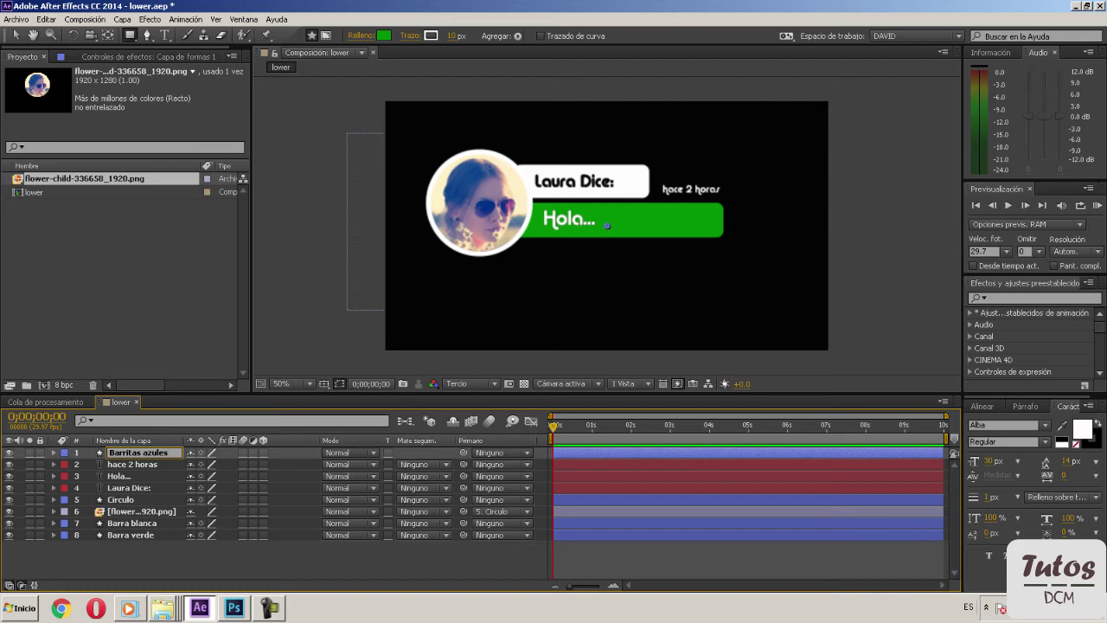
{"action": "key", "text": "Return"}
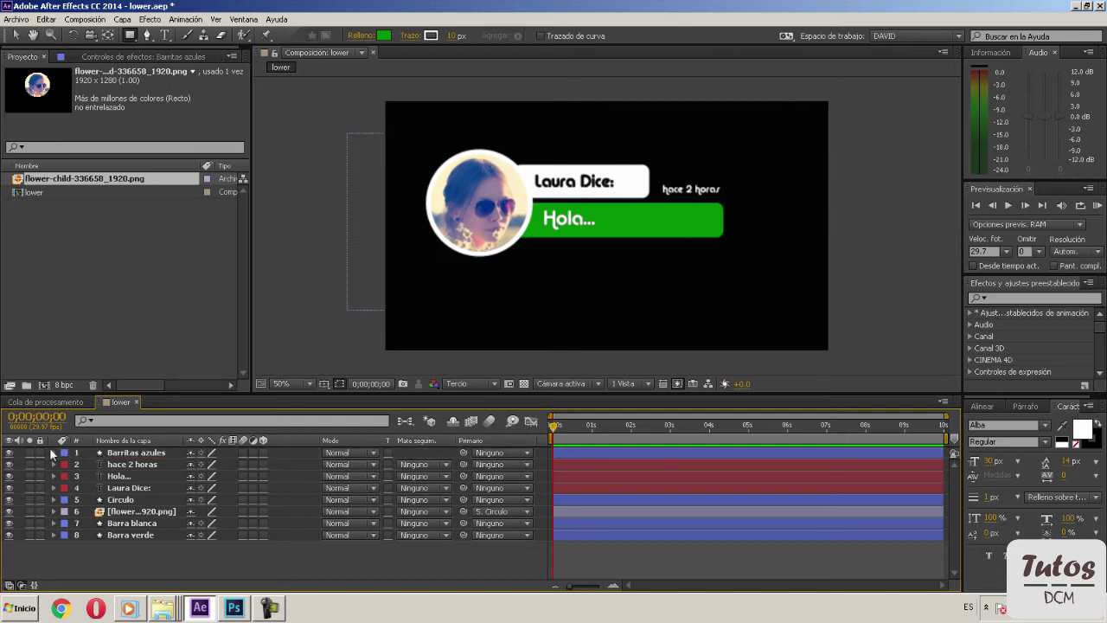
{"action": "left_click", "coordinate": [54, 453]}
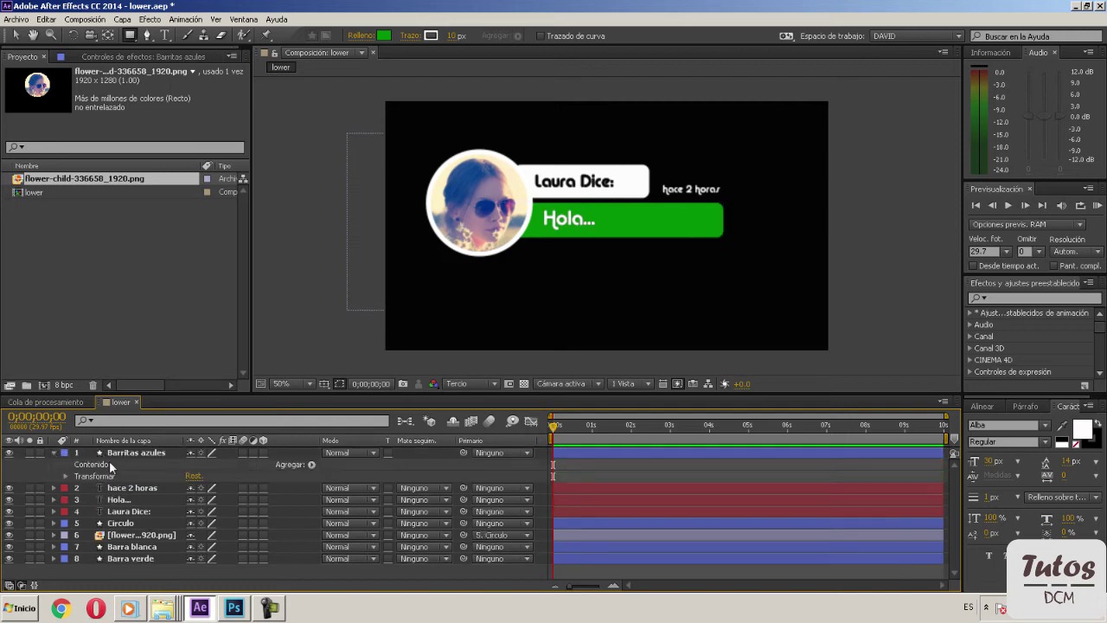
Step: Add a rectangle path and a stroke to Barritas azules
{"action": "left_click", "coordinate": [311, 466]}
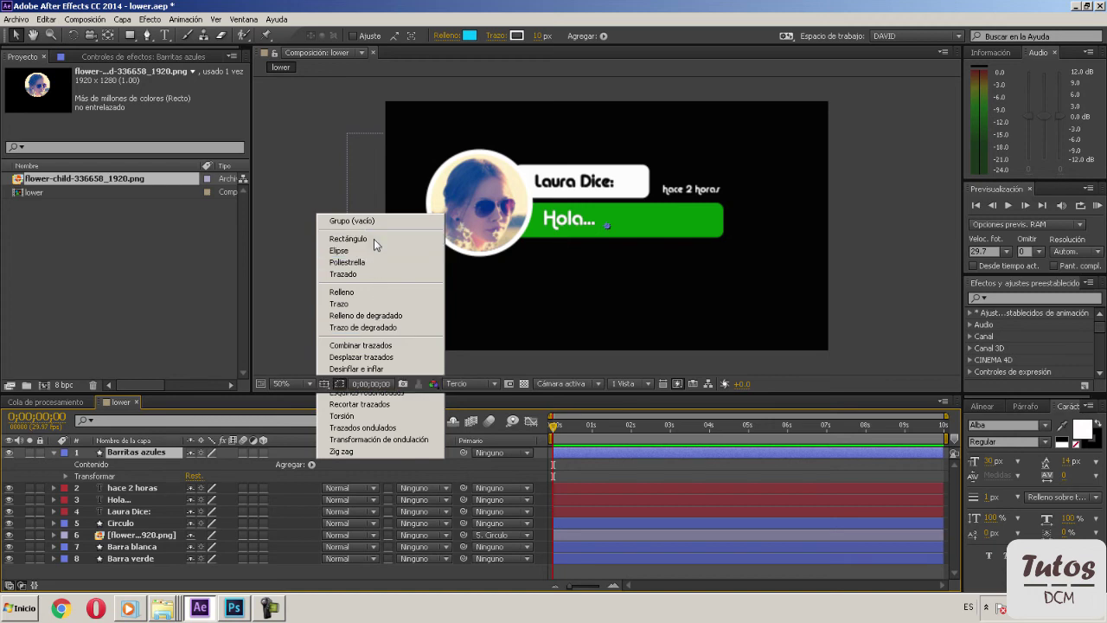
{"action": "left_click", "coordinate": [373, 239]}
{"action": "left_click", "coordinate": [313, 465]}
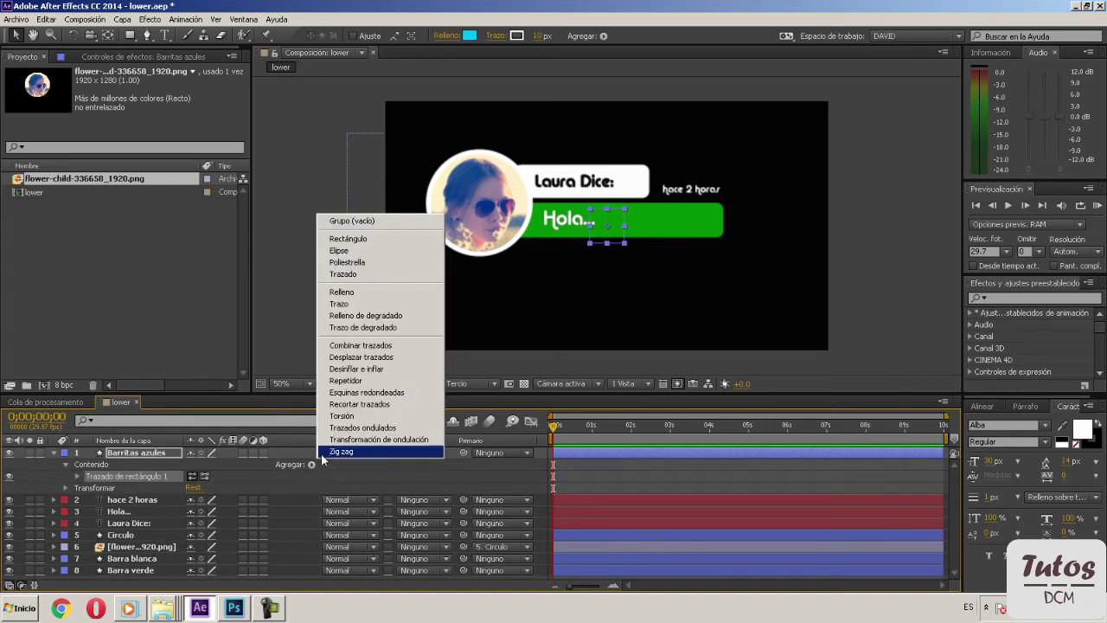
{"action": "left_click", "coordinate": [354, 303]}
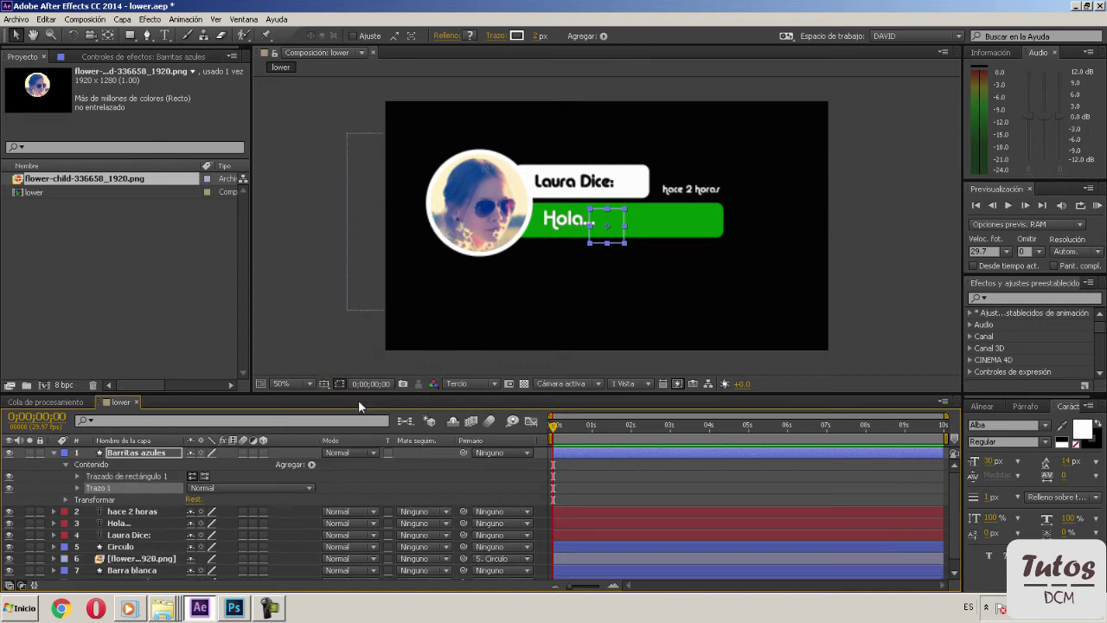
Step: Make the square 194×194 with a 23-px white stroke, placed below the green bar
{"action": "left_click", "coordinate": [78, 477]}
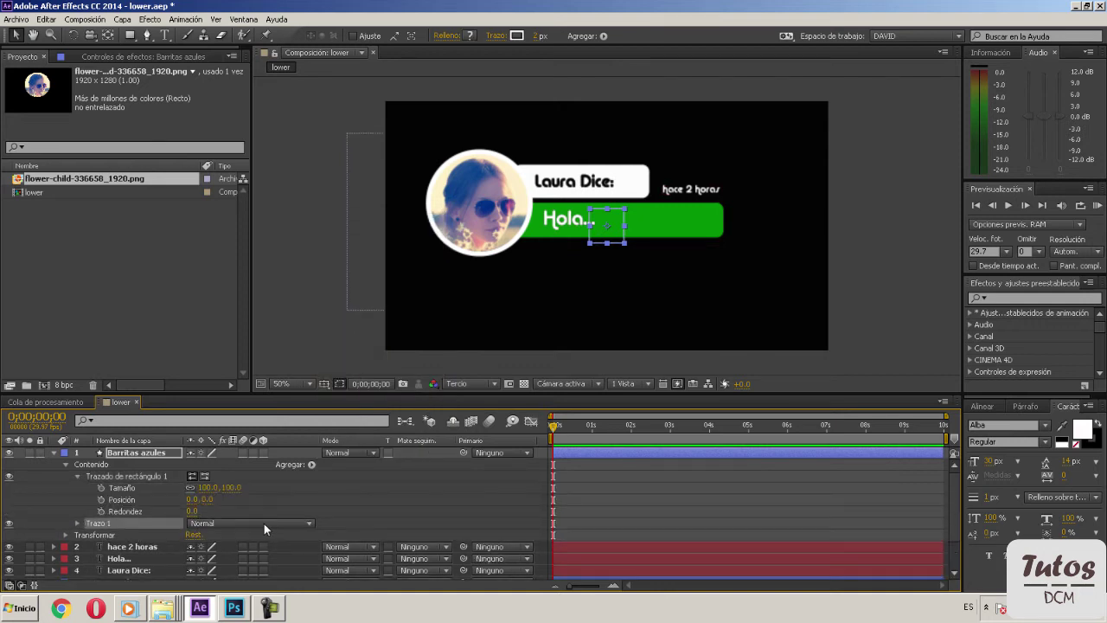
{"action": "left_click_drag", "start_coordinate": [235, 489], "coordinate": [317, 490]}
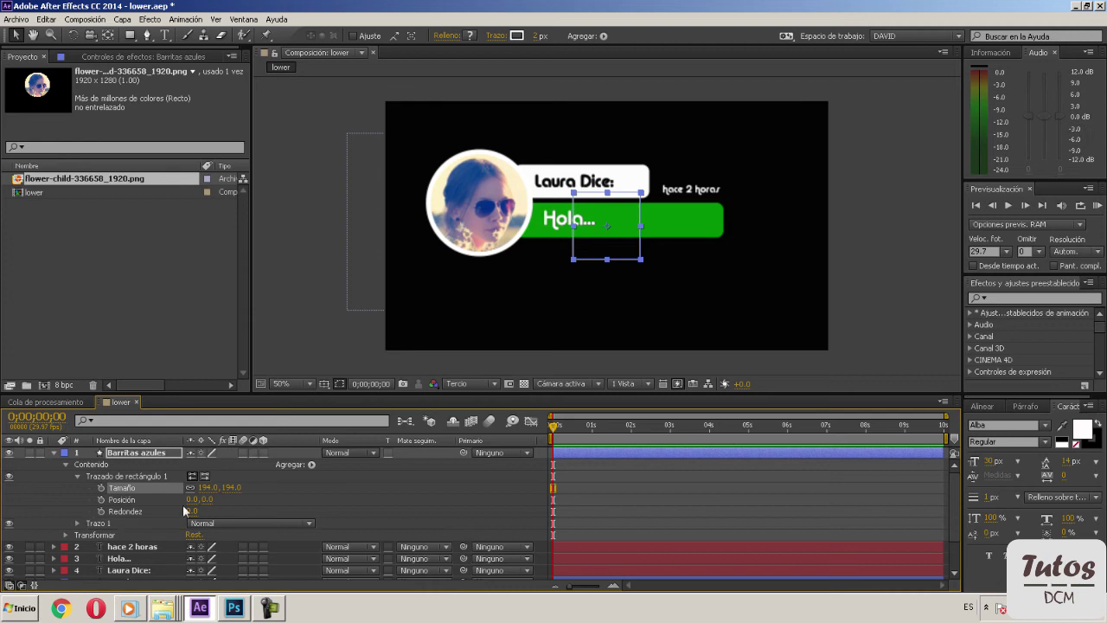
{"action": "left_click", "coordinate": [77, 523]}
{"action": "scroll", "coordinate": [130, 523], "scroll_direction": "down", "scroll_amount": 2}
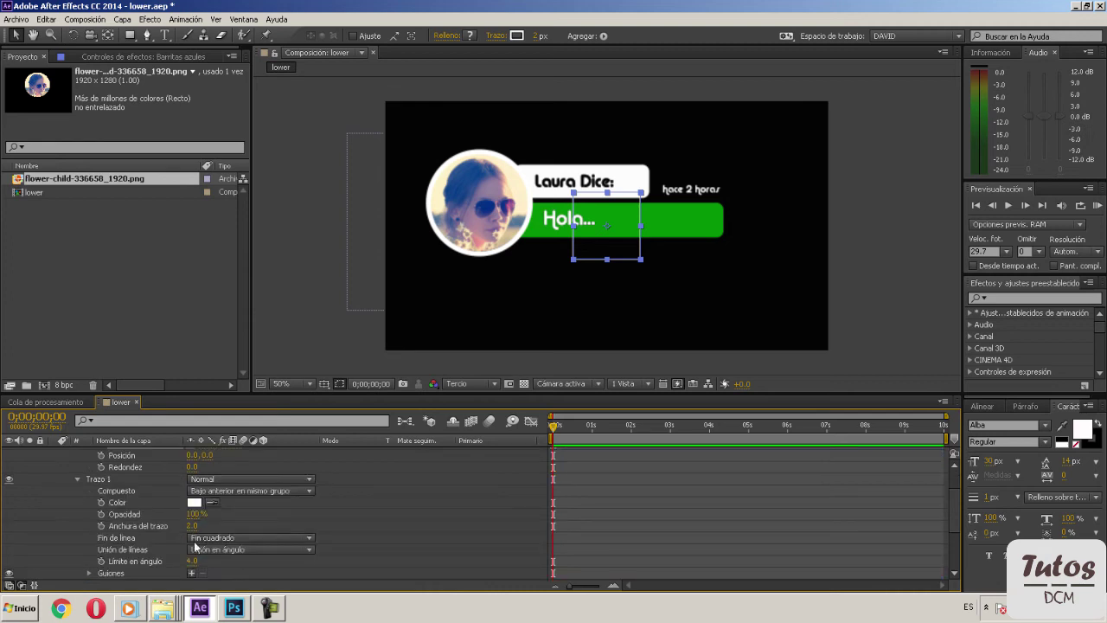
{"action": "mouse_move", "coordinate": [194, 525]}
{"action": "left_mouse_down"}
{"action": "mouse_move", "coordinate": [232, 525]}
{"action": "mouse_move", "coordinate": [215, 526]}
{"action": "left_mouse_up"}
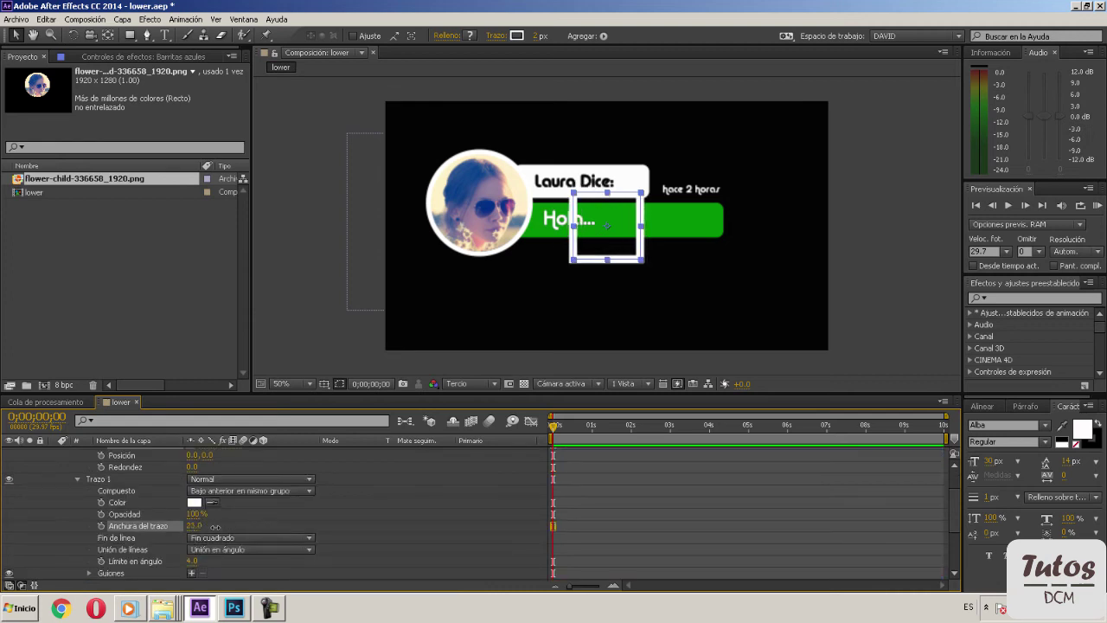
{"action": "left_click_drag", "start_coordinate": [609, 256], "coordinate": [534, 322]}
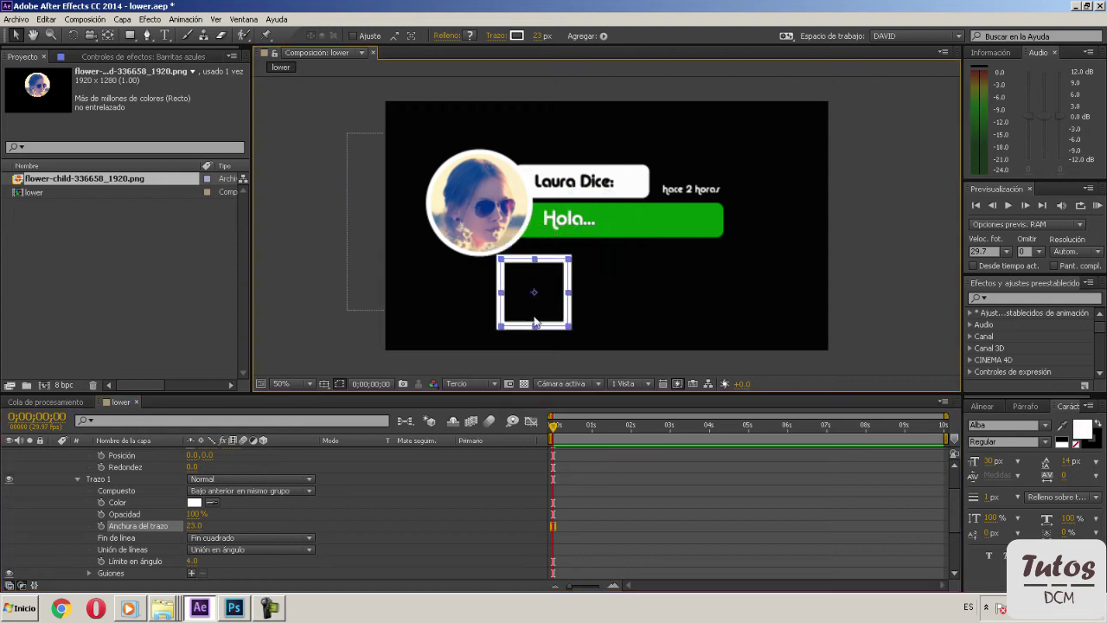
{"action": "left_click", "coordinate": [535, 322]}
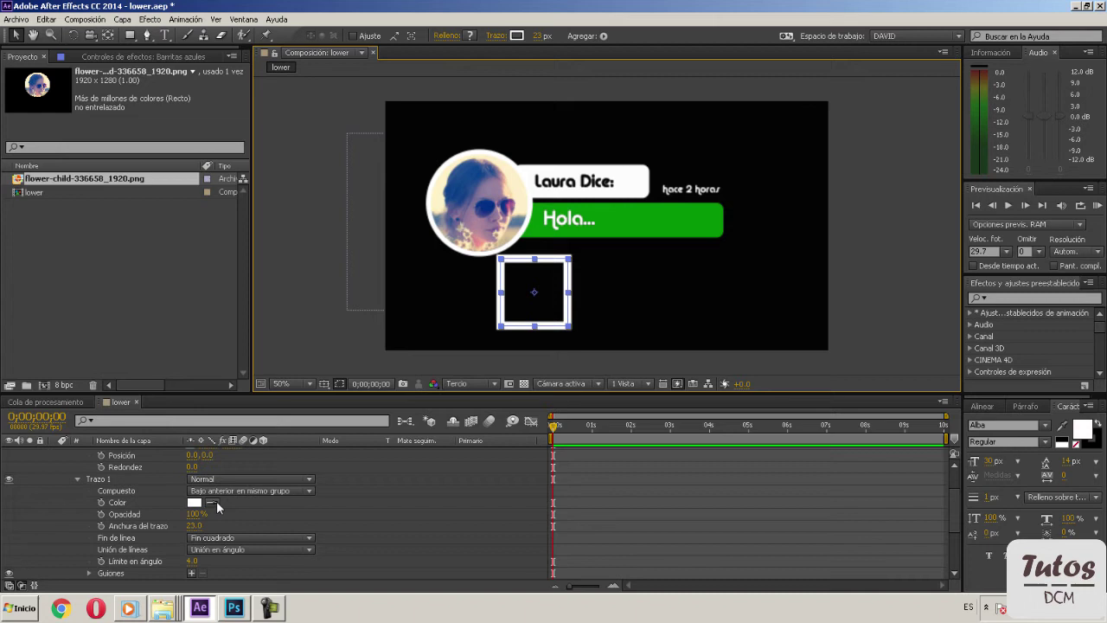
Step: Bring up the Agregar menu of shape operations for the square
{"action": "scroll", "coordinate": [217, 507], "scroll_direction": "down", "scroll_amount": 2}
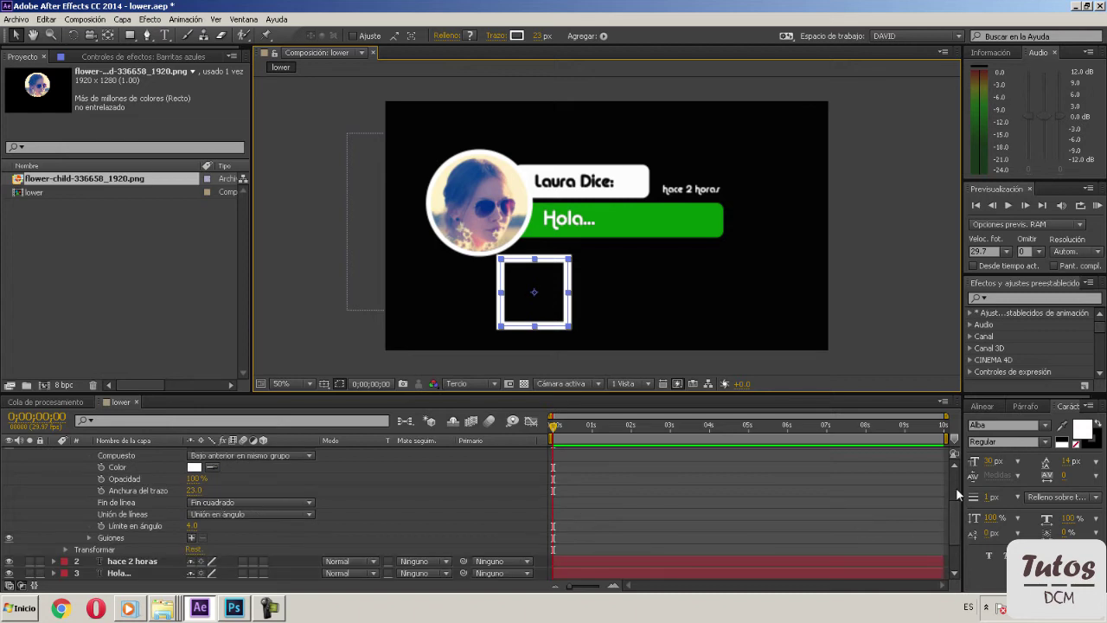
{"action": "scroll", "coordinate": [954, 485], "scroll_direction": "up", "scroll_amount": 5}
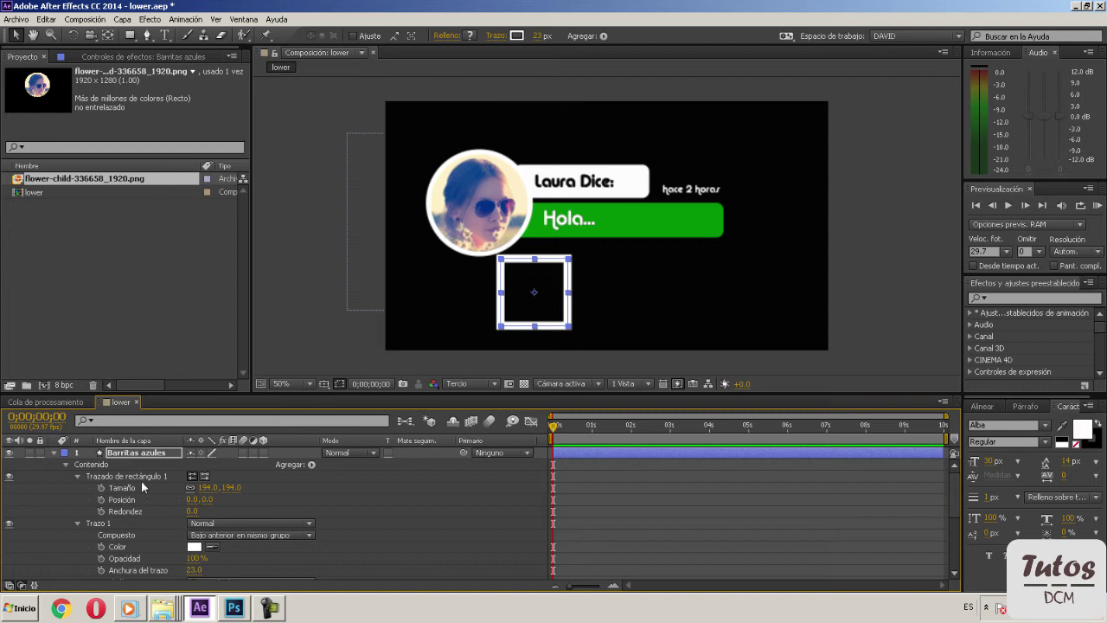
{"action": "left_click", "coordinate": [310, 464]}
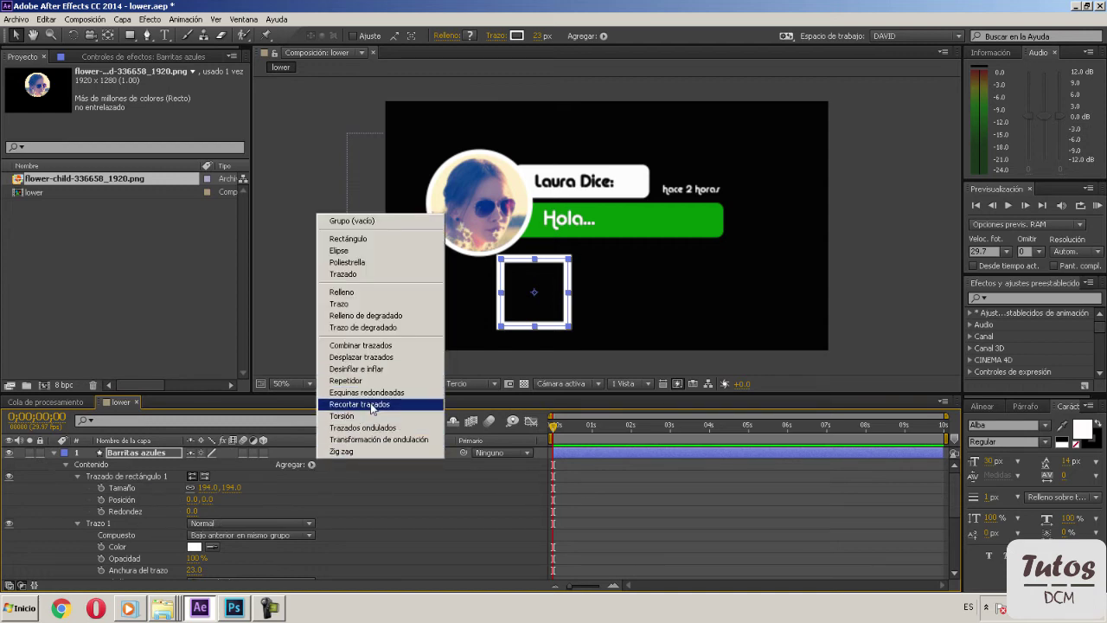
Step: Add Recortar trazados and set Inicio to about 75% so only the top edge remains
{"action": "left_click", "coordinate": [370, 404]}
{"action": "left_click", "coordinate": [78, 523]}
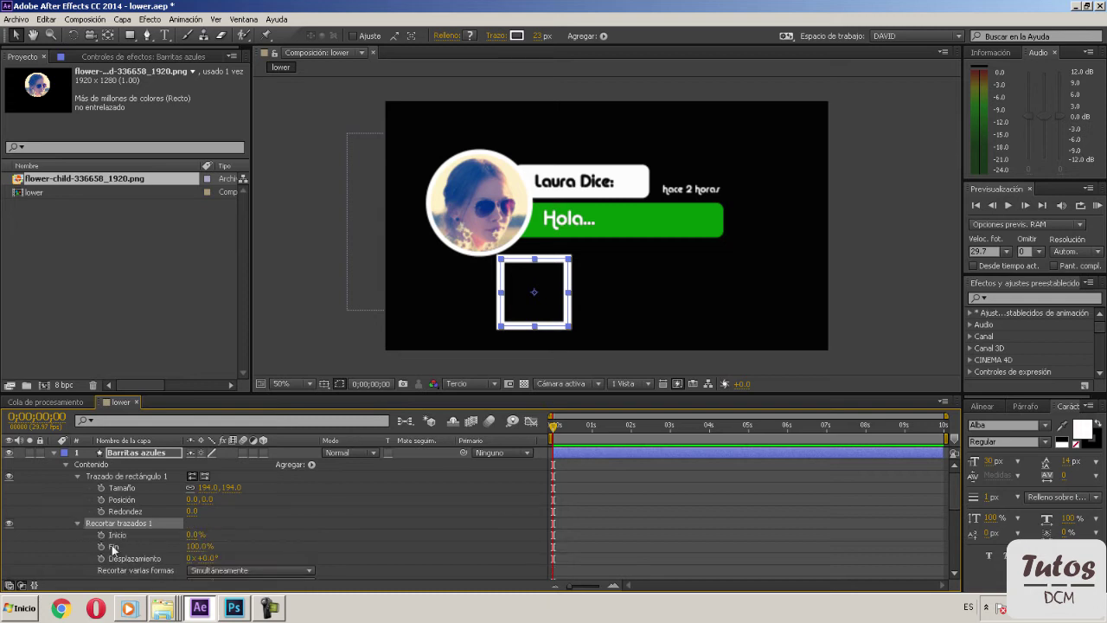
{"action": "left_click_drag", "start_coordinate": [182, 534], "coordinate": [230, 532]}
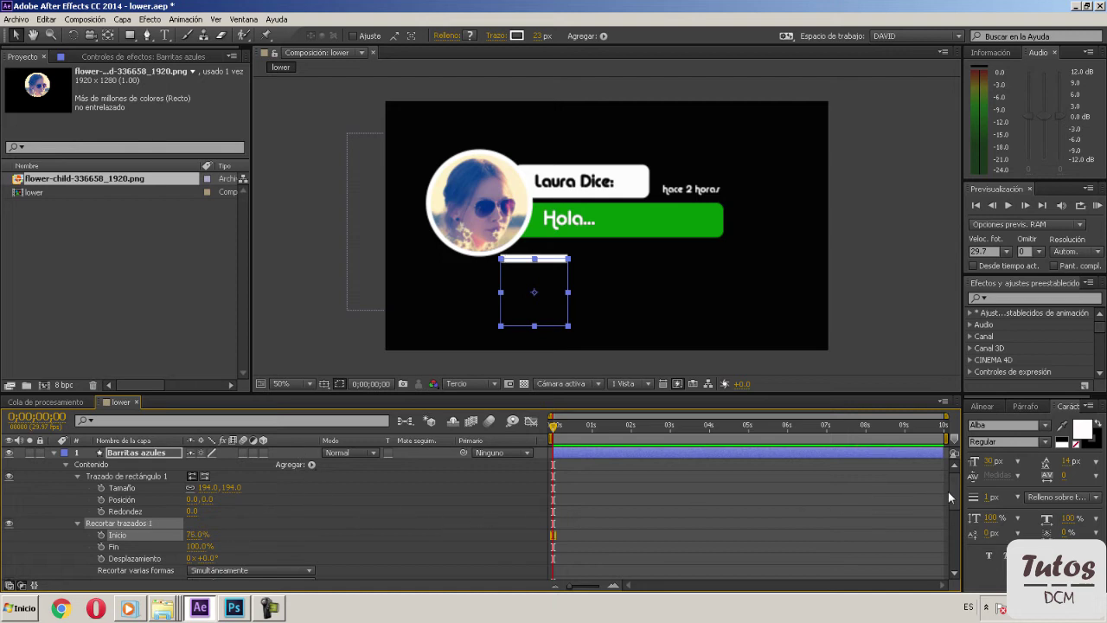
{"action": "left_click_drag", "start_coordinate": [955, 495], "coordinate": [957, 511]}
{"action": "scroll", "coordinate": [205, 537], "scroll_direction": "down", "scroll_amount": 1}
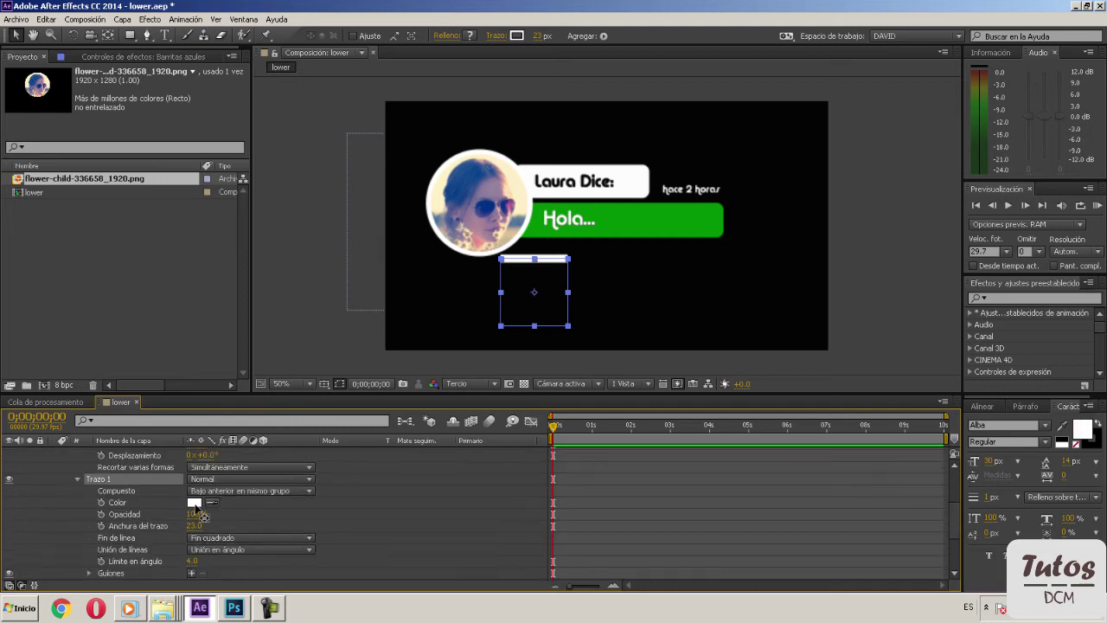
Step: Set the Trazo 1 colour to bright blue 00A9F6
{"action": "left_click", "coordinate": [193, 502]}
{"action": "left_click_drag", "start_coordinate": [549, 464], "coordinate": [596, 431]}
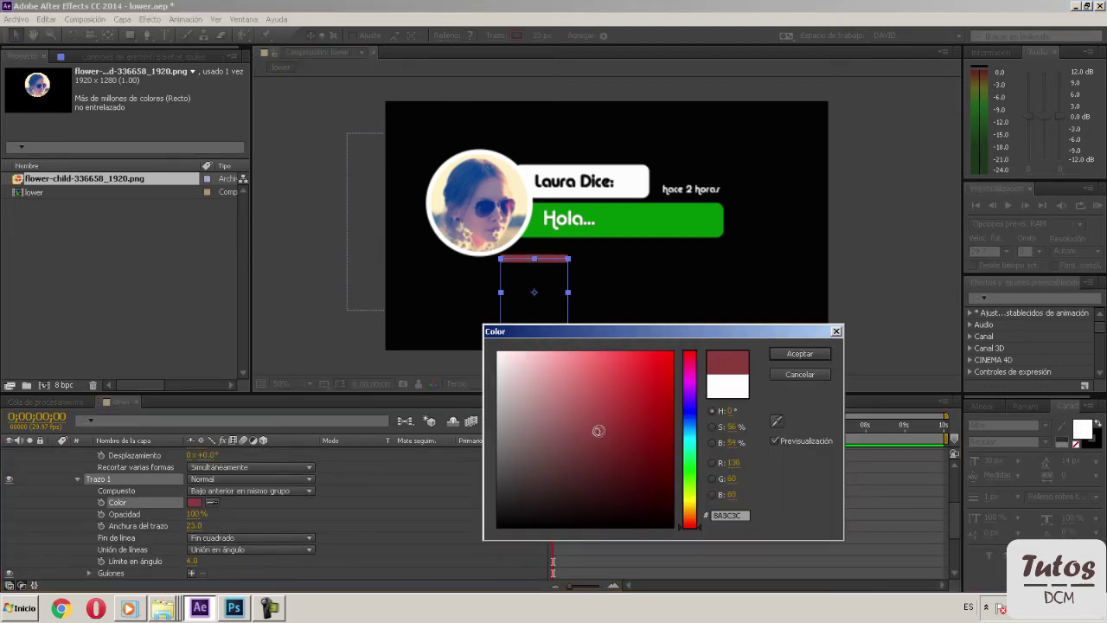
{"action": "left_click", "coordinate": [690, 426]}
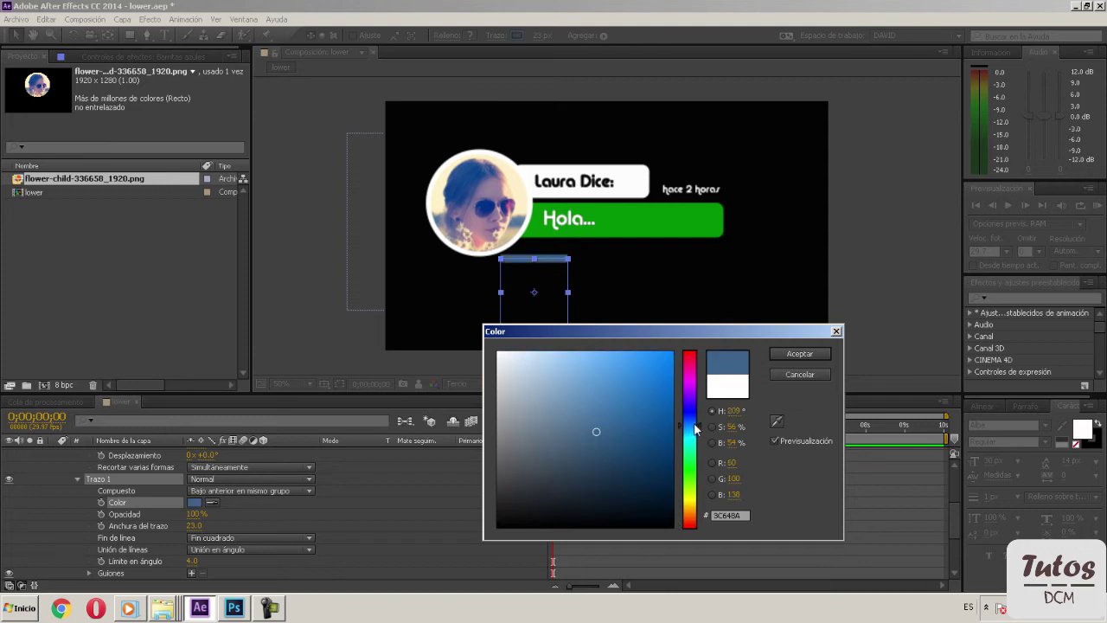
{"action": "left_click_drag", "start_coordinate": [696, 430], "coordinate": [697, 435]}
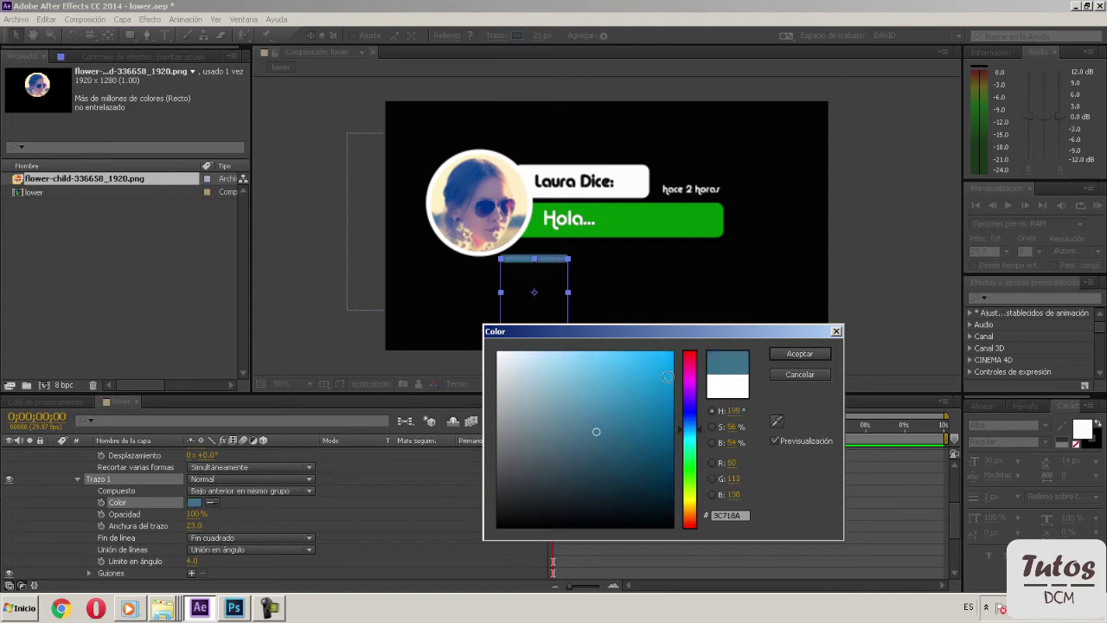
{"action": "left_click_drag", "start_coordinate": [668, 377], "coordinate": [673, 356]}
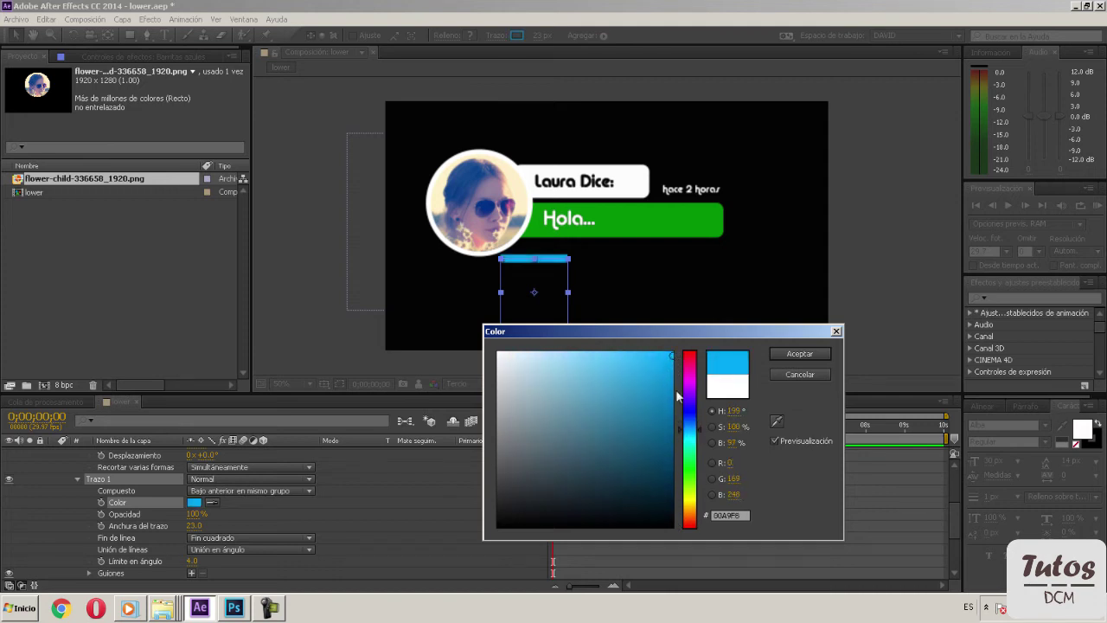
{"action": "left_click", "coordinate": [799, 354]}
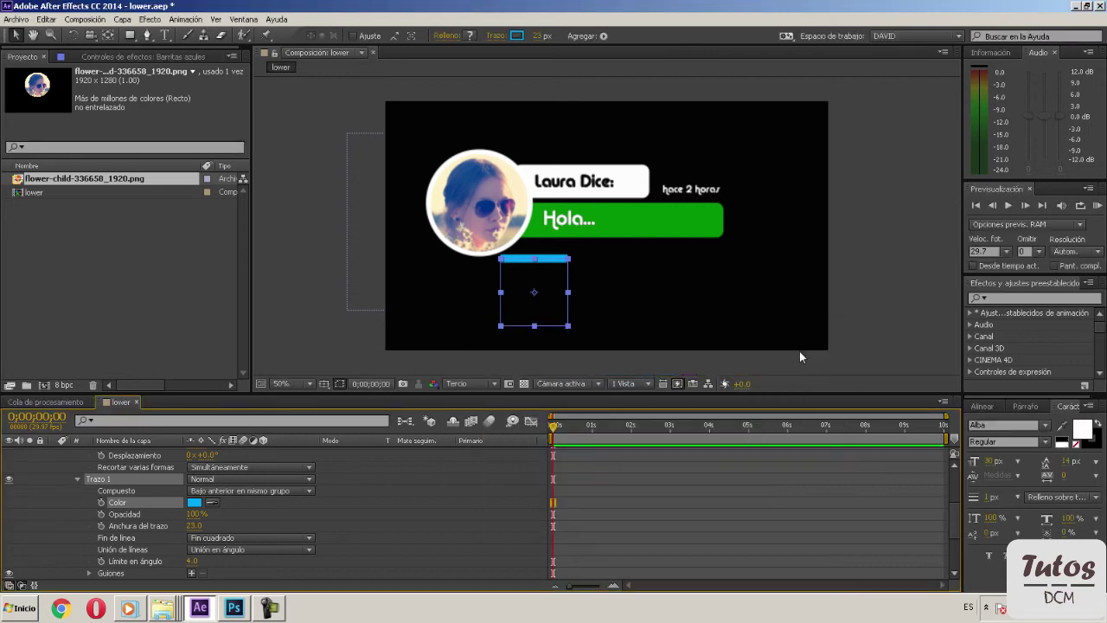
{"action": "left_click", "coordinate": [195, 503]}
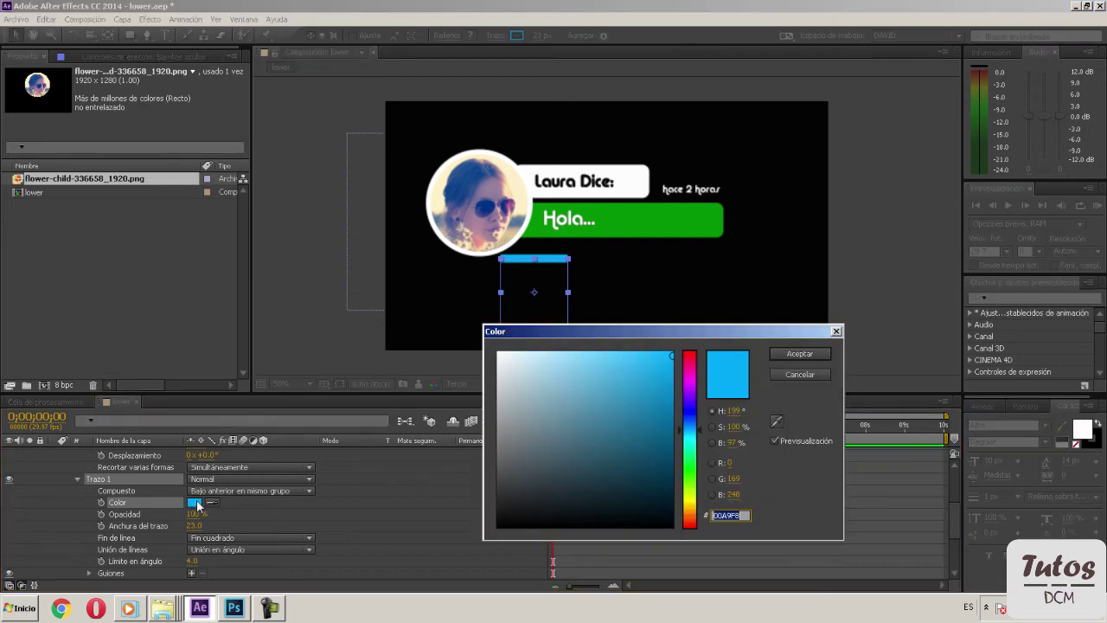
{"action": "left_click", "coordinate": [835, 331]}
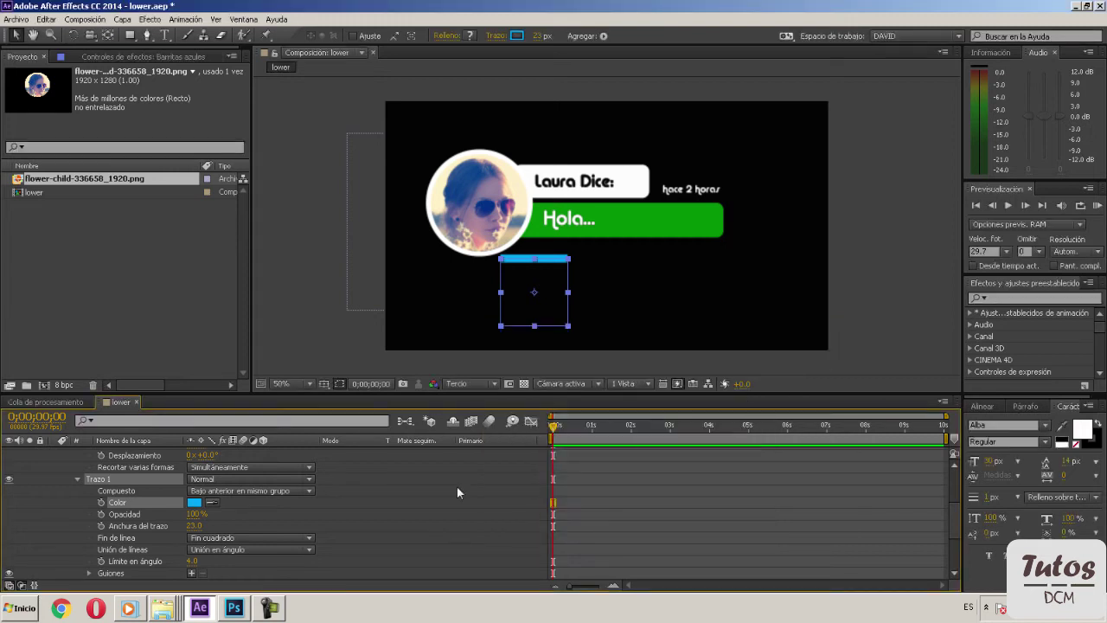
{"action": "left_click", "coordinate": [77, 479]}
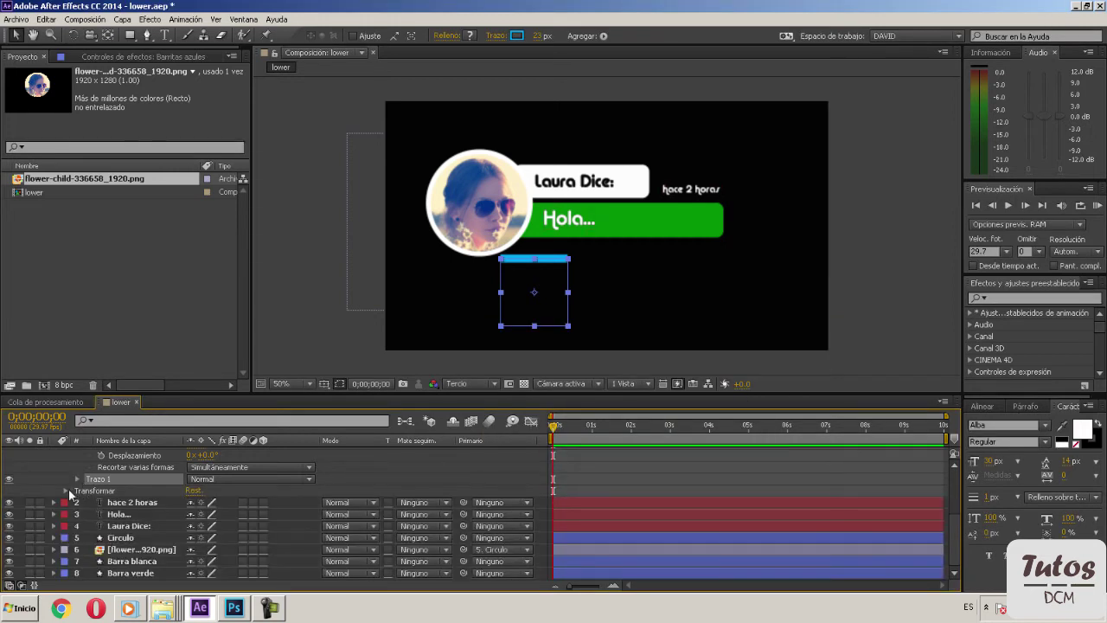
Step: Rotate the Barritas azules square to 49° and scale it down to 48%
{"action": "left_click", "coordinate": [66, 491]}
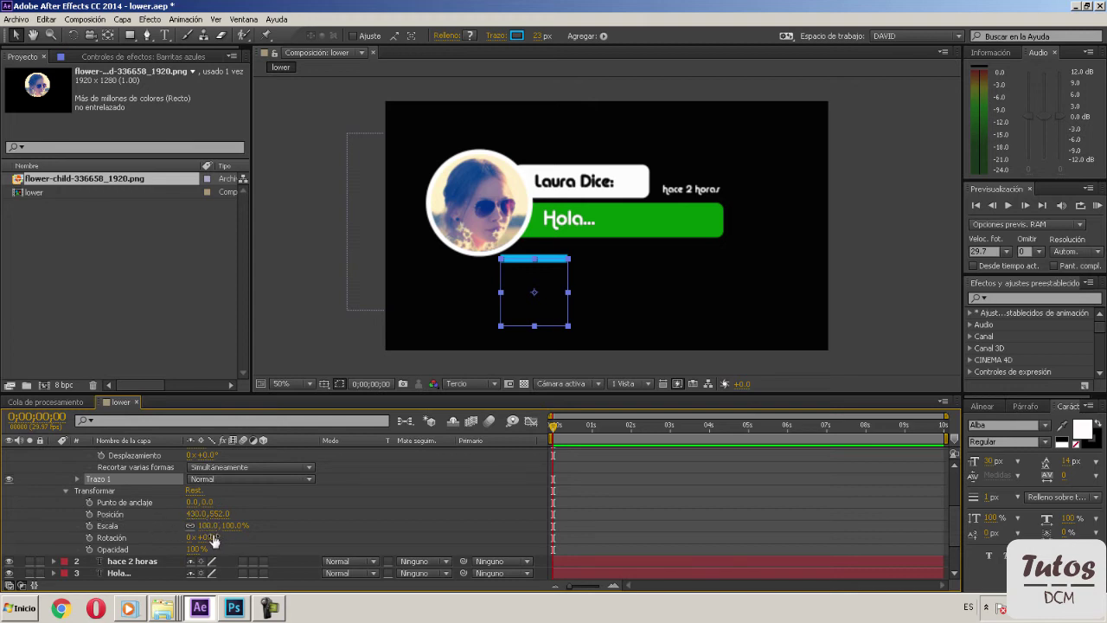
{"action": "left_click_drag", "start_coordinate": [215, 534], "coordinate": [218, 507]}
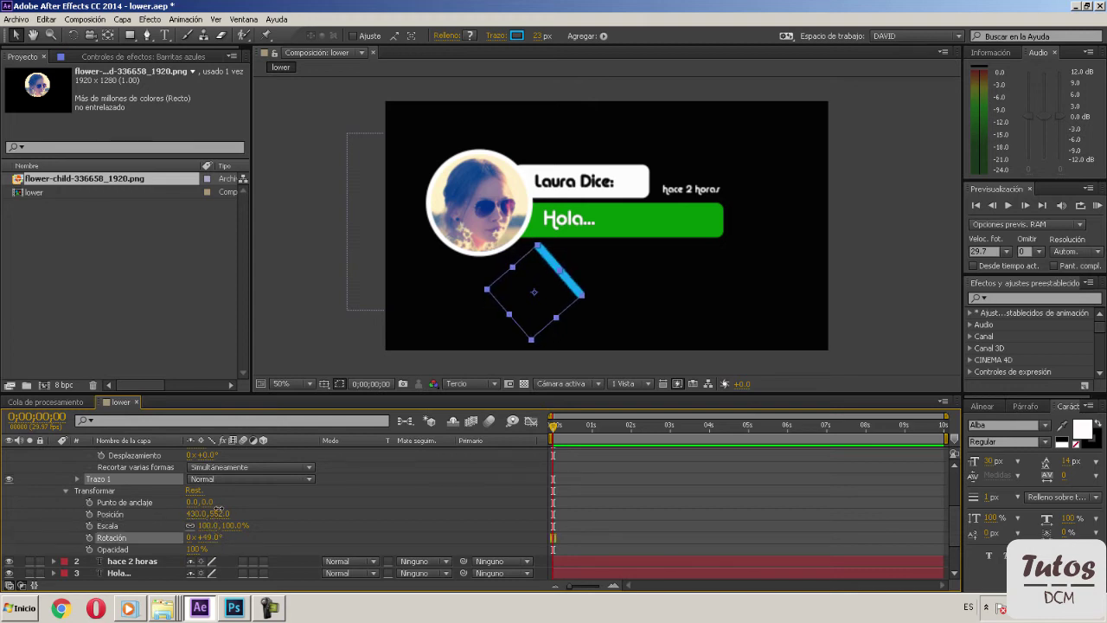
{"action": "left_click", "coordinate": [442, 318]}
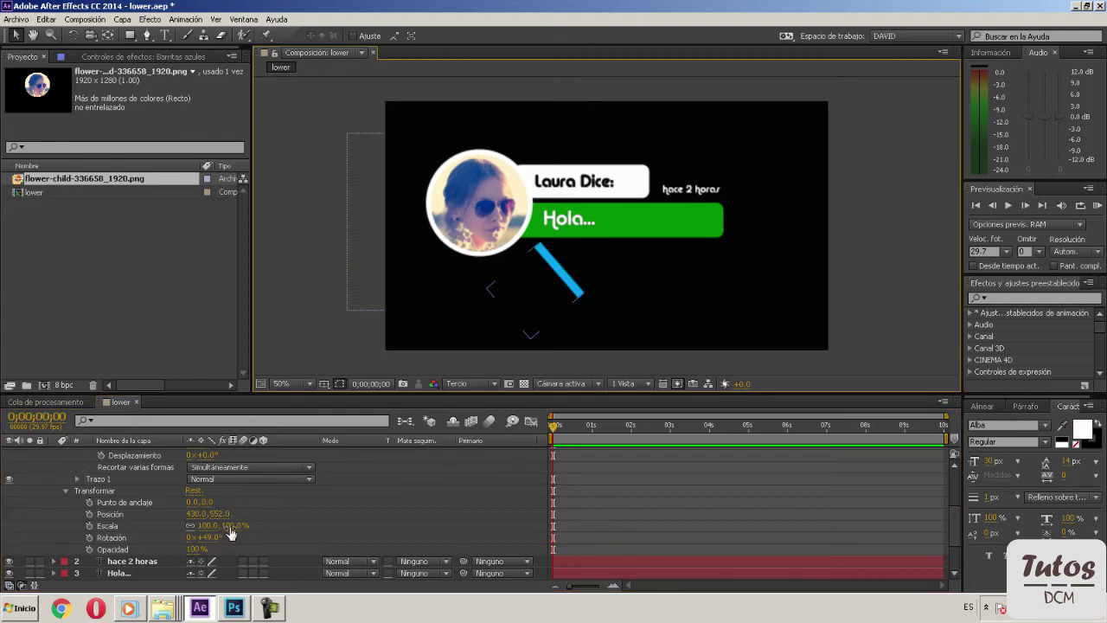
{"action": "left_click", "coordinate": [230, 530]}
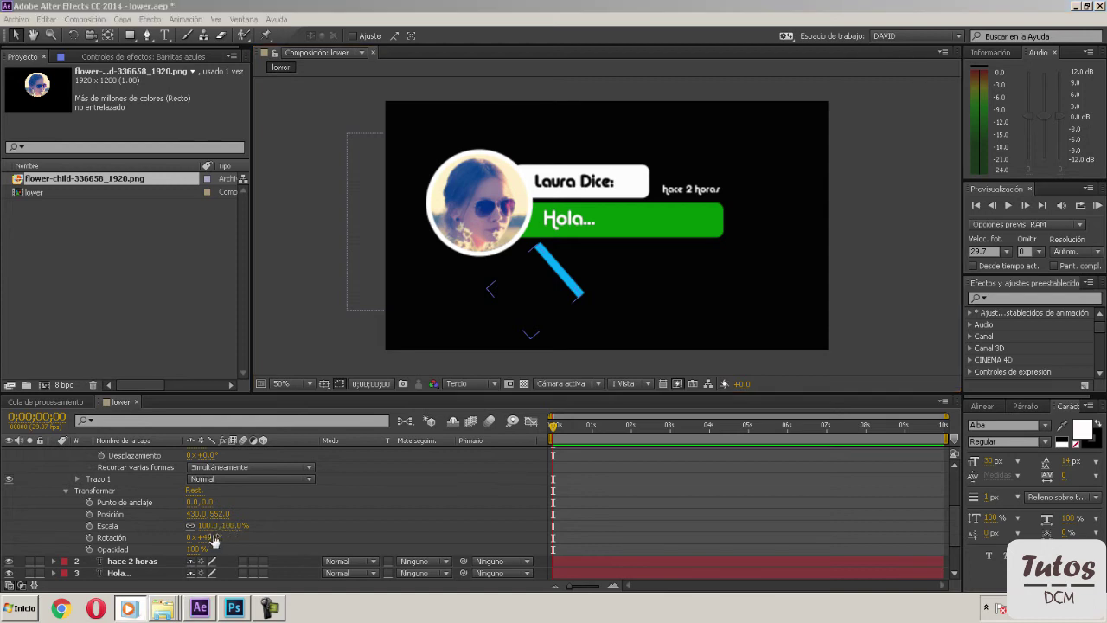
{"action": "left_click_drag", "start_coordinate": [227, 526], "coordinate": [239, 564]}
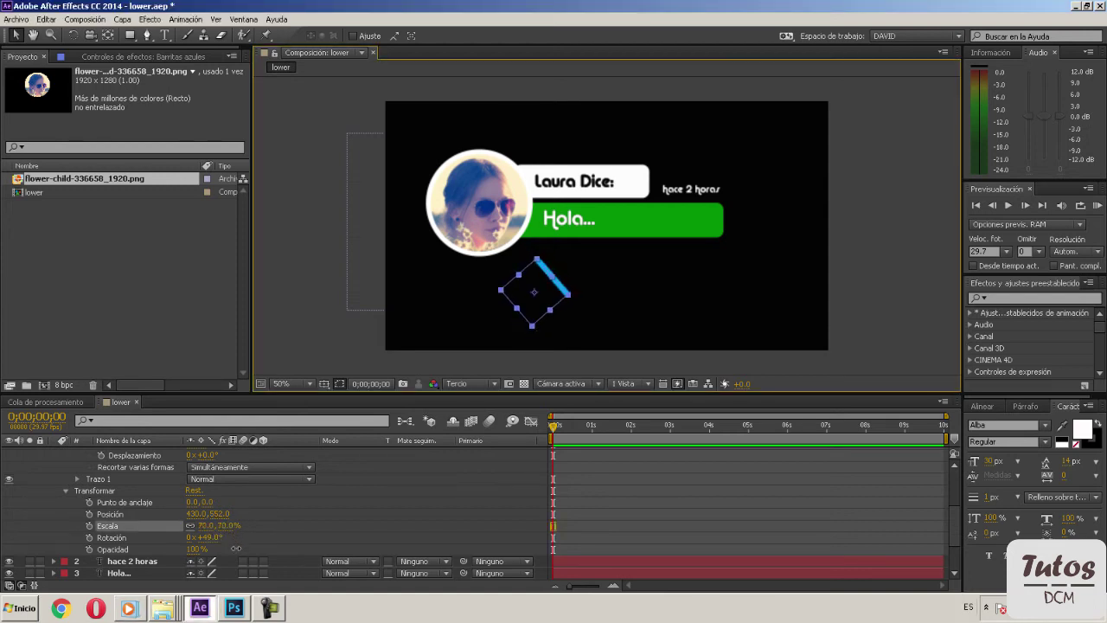
{"action": "left_click_drag", "start_coordinate": [240, 567], "coordinate": [264, 550]}
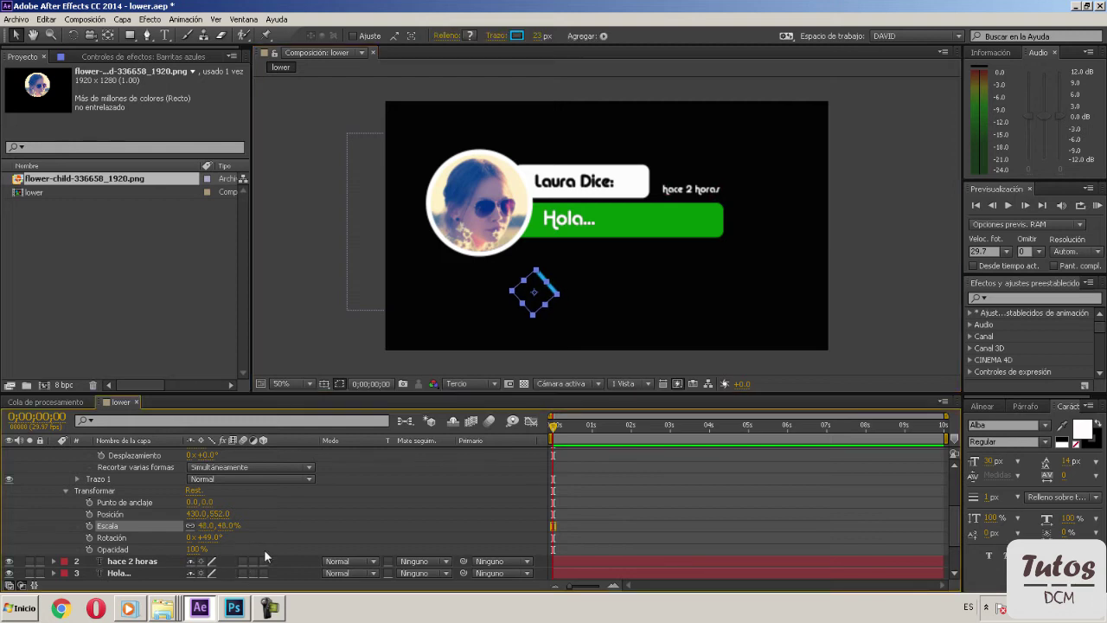
{"action": "left_click", "coordinate": [320, 508]}
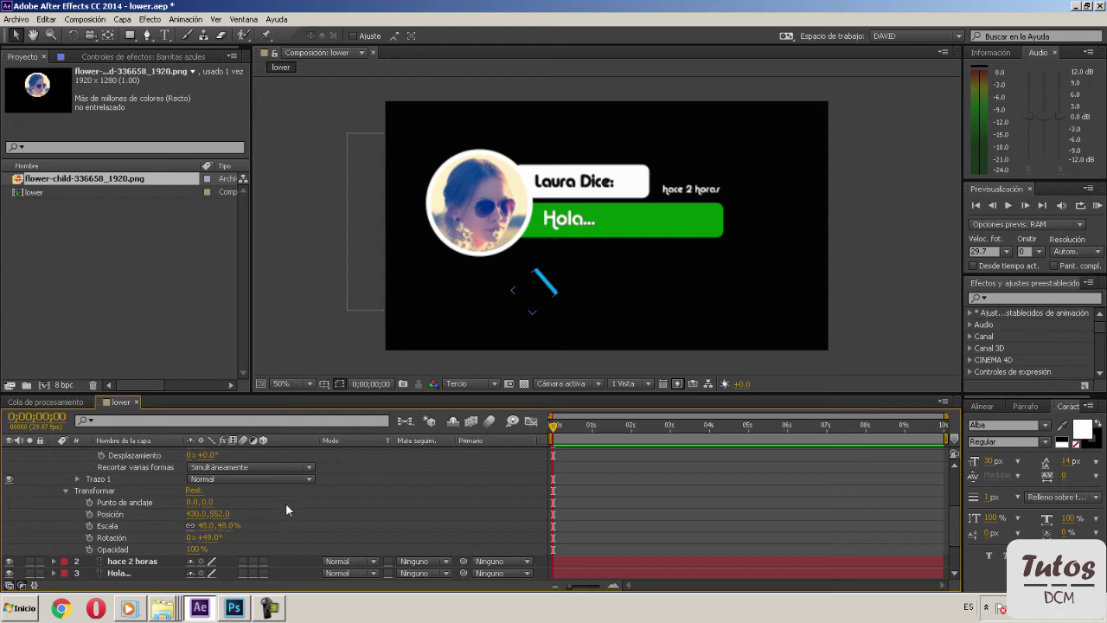
{"action": "left_click_drag", "start_coordinate": [956, 530], "coordinate": [956, 480]}
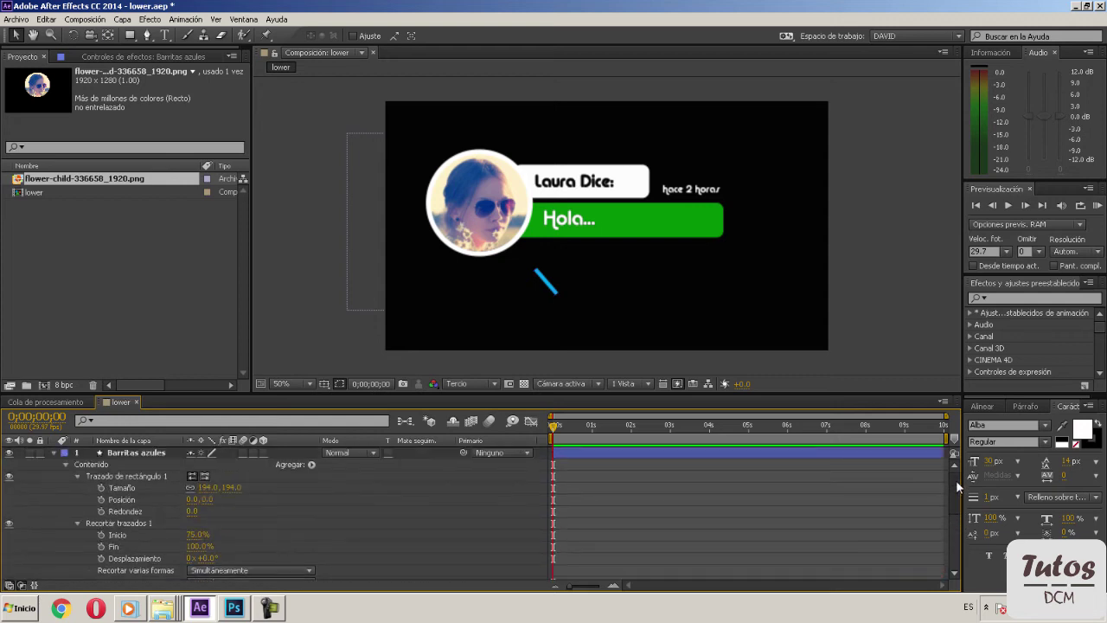
Step: Duplicate the Barritas azules layer and expand the copy's Transform properties
{"action": "left_click", "coordinate": [54, 454]}
{"action": "left_click", "coordinate": [129, 457]}
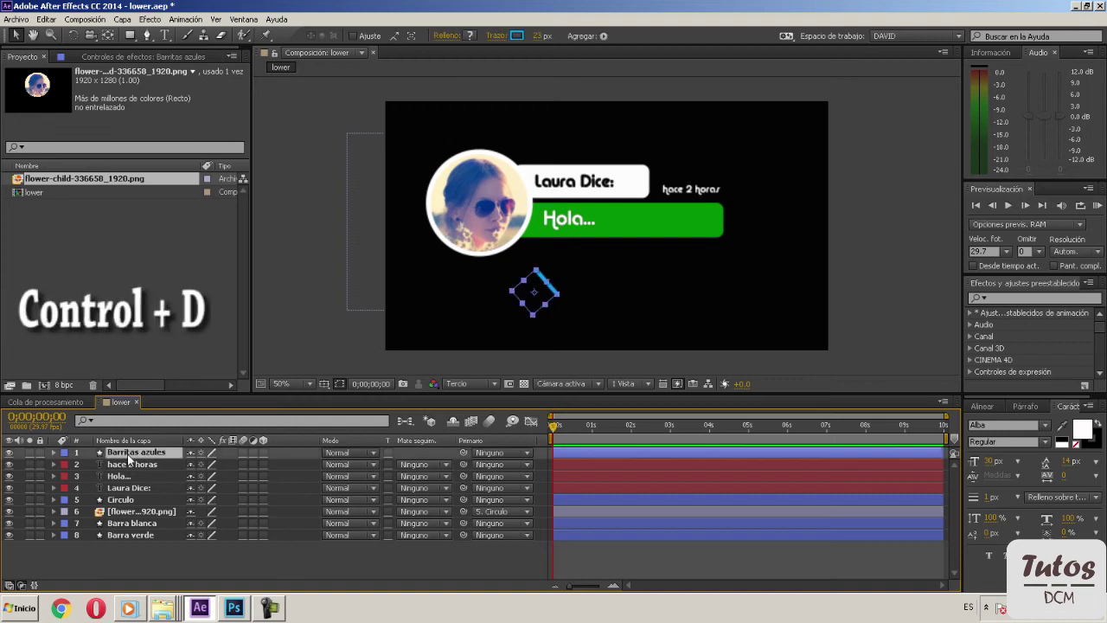
{"action": "key", "text": "ctrl+d"}
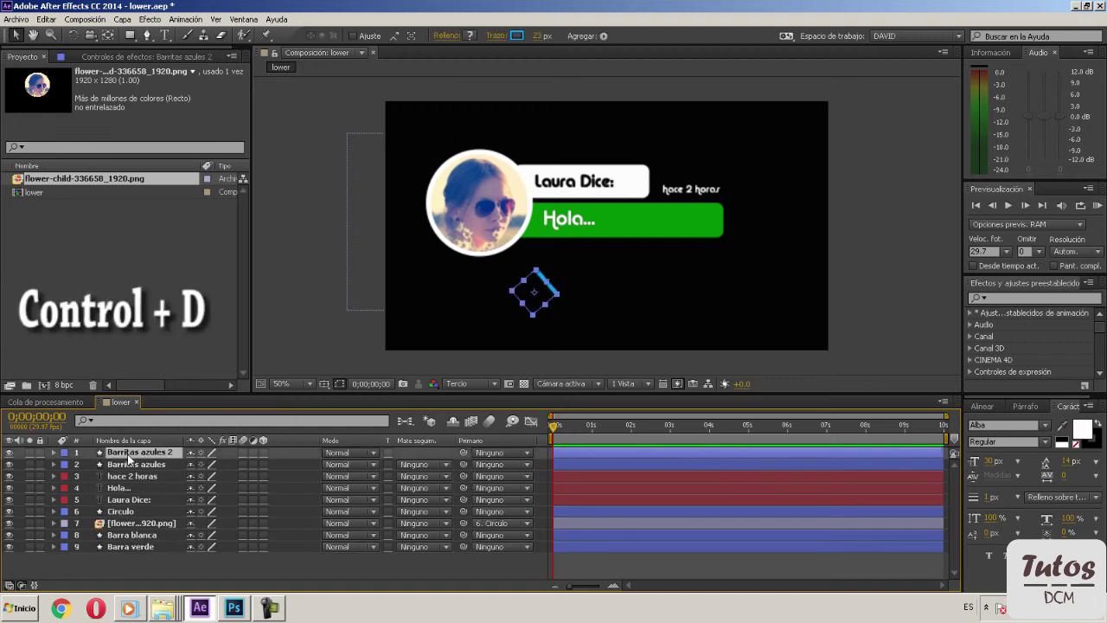
{"action": "left_click", "coordinate": [54, 452]}
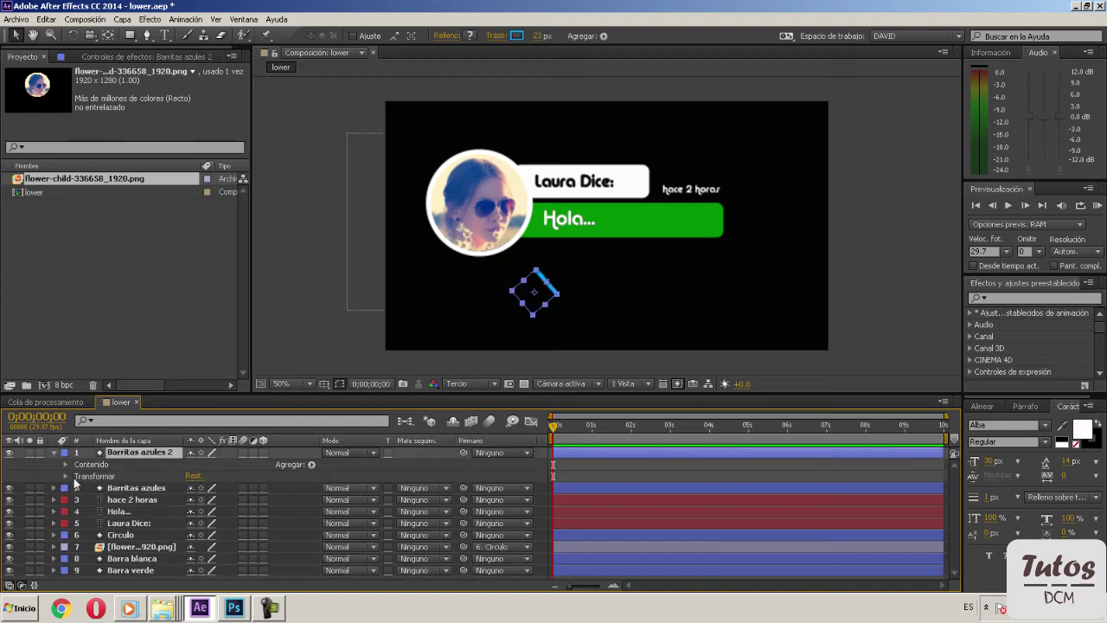
{"action": "left_click", "coordinate": [66, 476]}
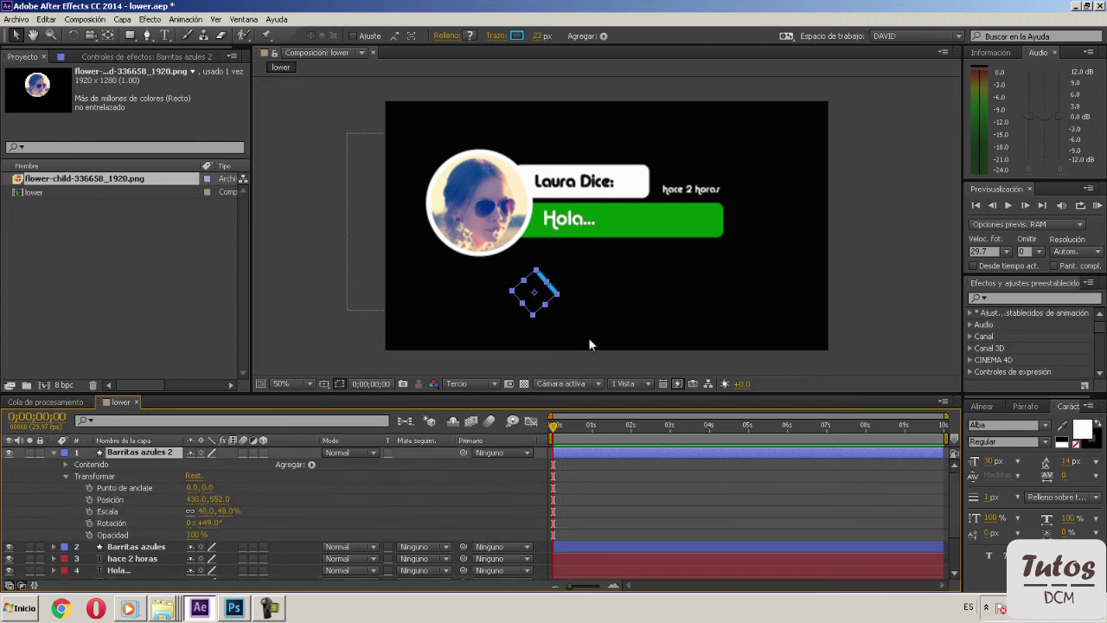
Step: Rotate the duplicate to 137°, scale it to 82% and move it up to join the first bar
{"action": "left_click_drag", "start_coordinate": [537, 295], "coordinate": [579, 286]}
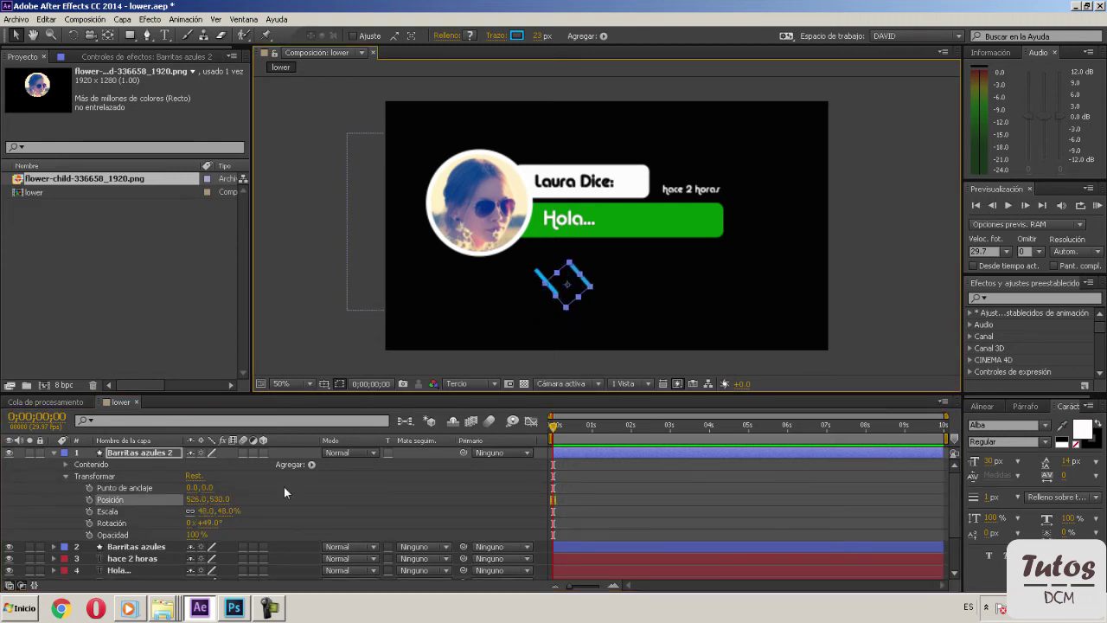
{"action": "left_click_drag", "start_coordinate": [212, 524], "coordinate": [225, 487]}
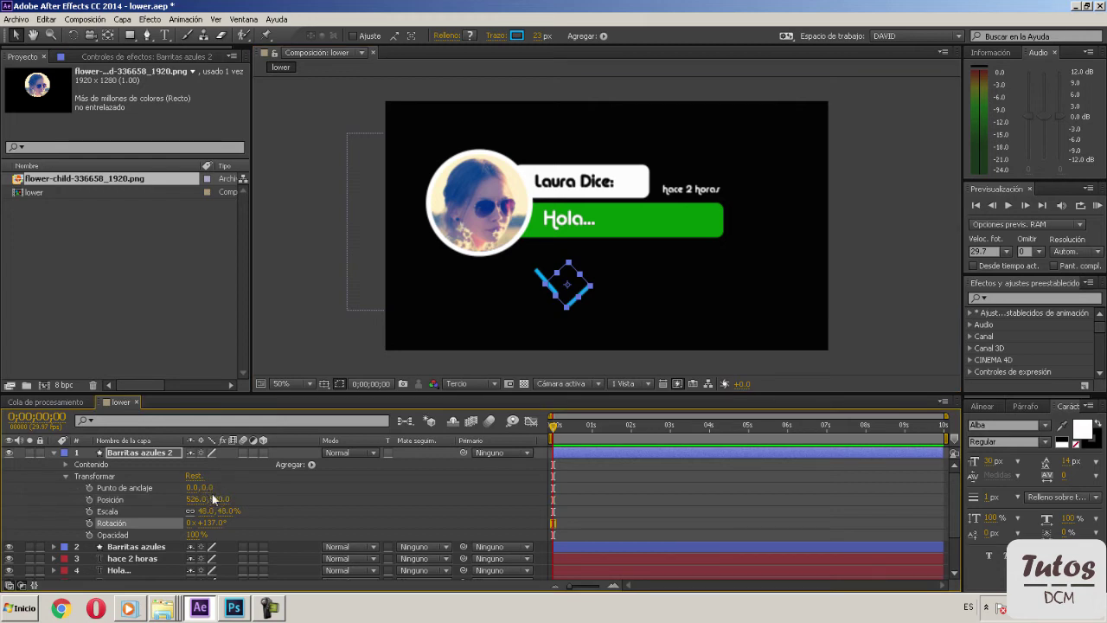
{"action": "left_click_drag", "start_coordinate": [227, 517], "coordinate": [235, 495]}
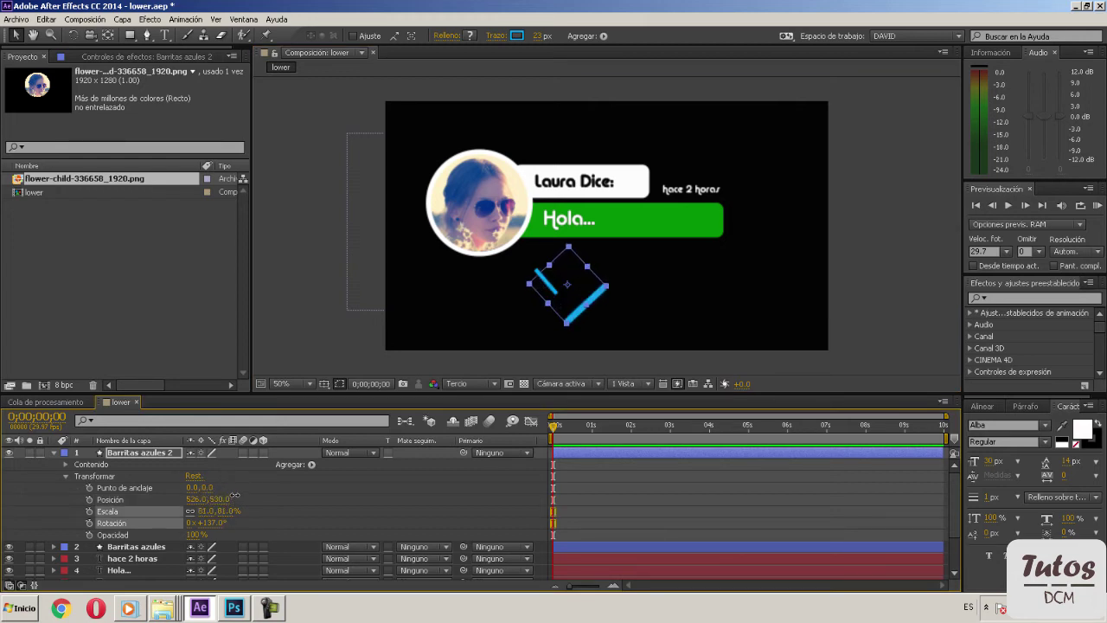
{"action": "left_click_drag", "start_coordinate": [597, 299], "coordinate": [585, 269]}
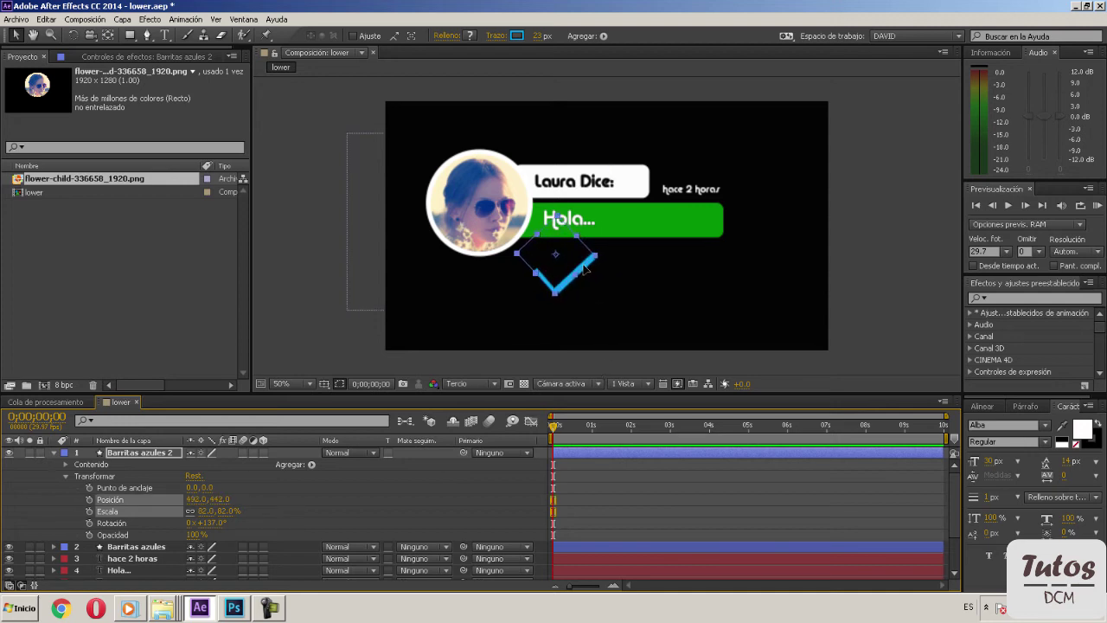
{"action": "key", "text": "Up"}
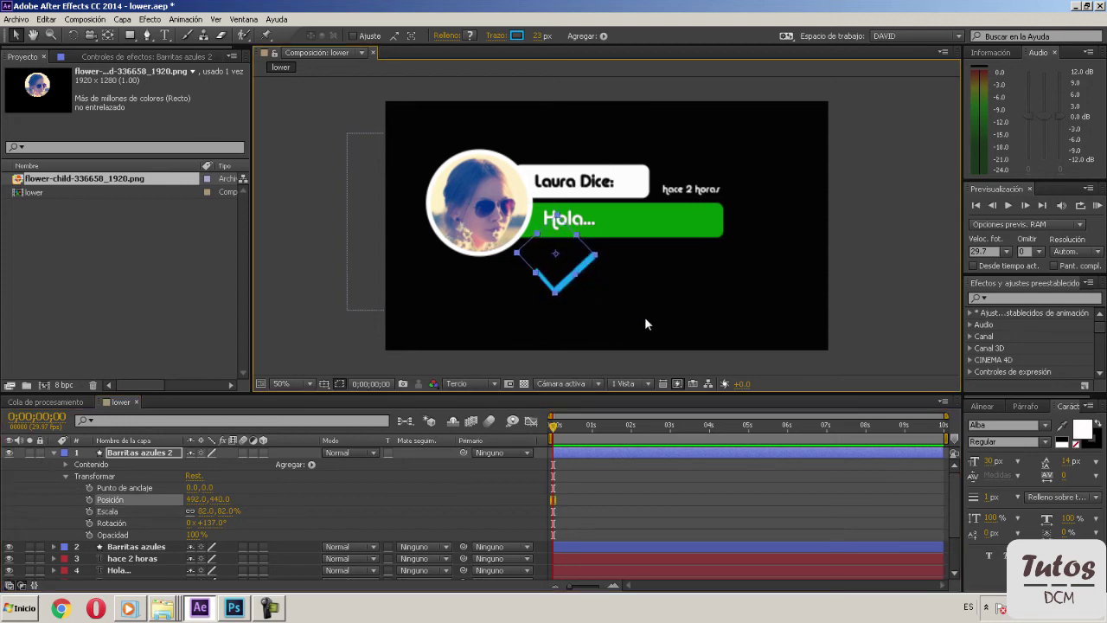
{"action": "left_click", "coordinate": [638, 305]}
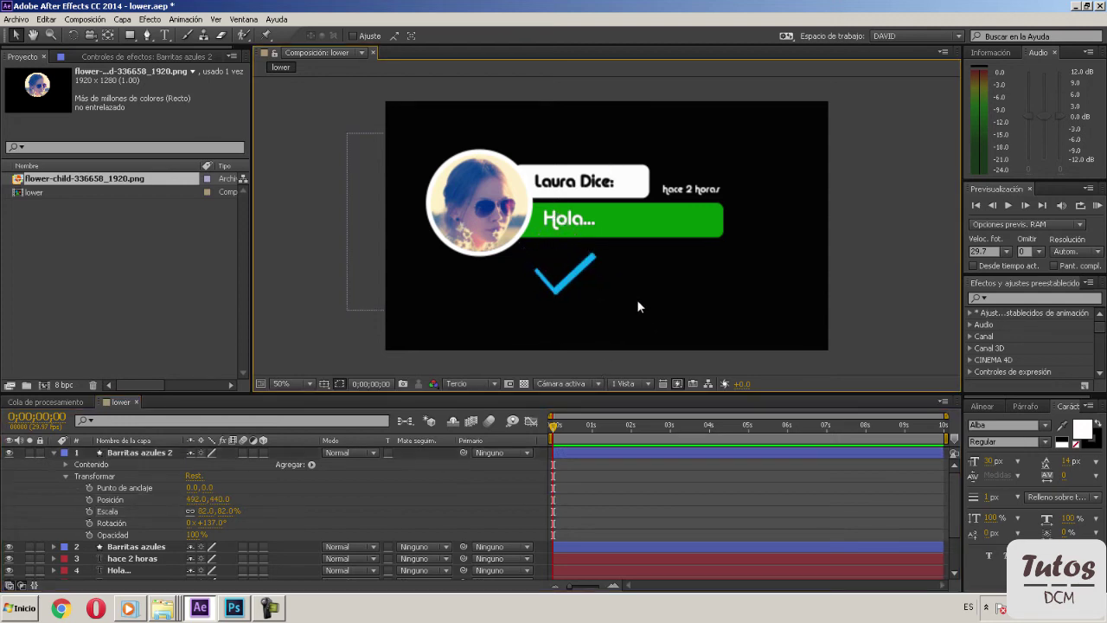
{"action": "left_click", "coordinate": [567, 270]}
Step: Shrink the check mark to 71% and place it beside 'hace 2 horas'
{"action": "mouse_move", "coordinate": [567, 267]}
{"action": "left_mouse_down"}
{"action": "mouse_move", "coordinate": [721, 197]}
{"action": "mouse_move", "coordinate": [589, 269]}
{"action": "left_mouse_up"}
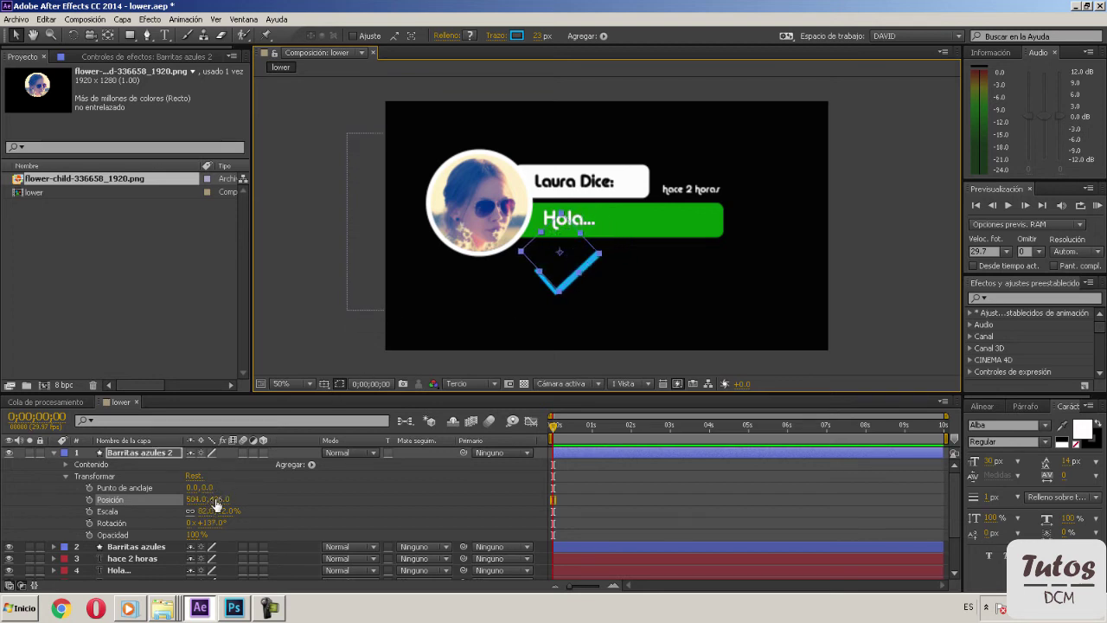
{"action": "left_click_drag", "start_coordinate": [213, 500], "coordinate": [220, 501]}
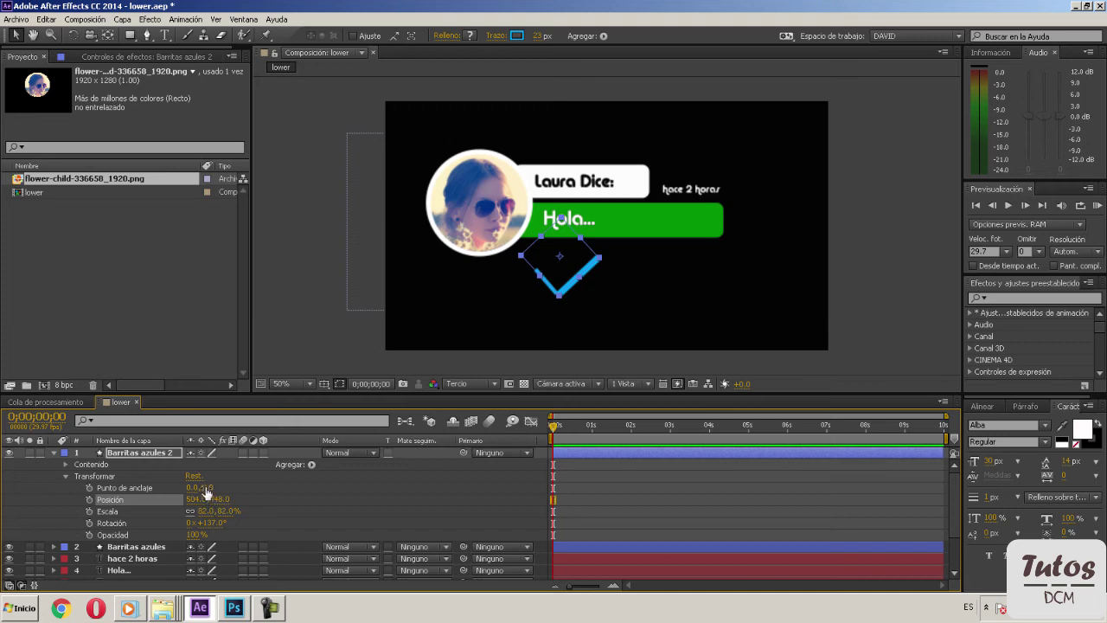
{"action": "left_click_drag", "start_coordinate": [227, 512], "coordinate": [229, 519]}
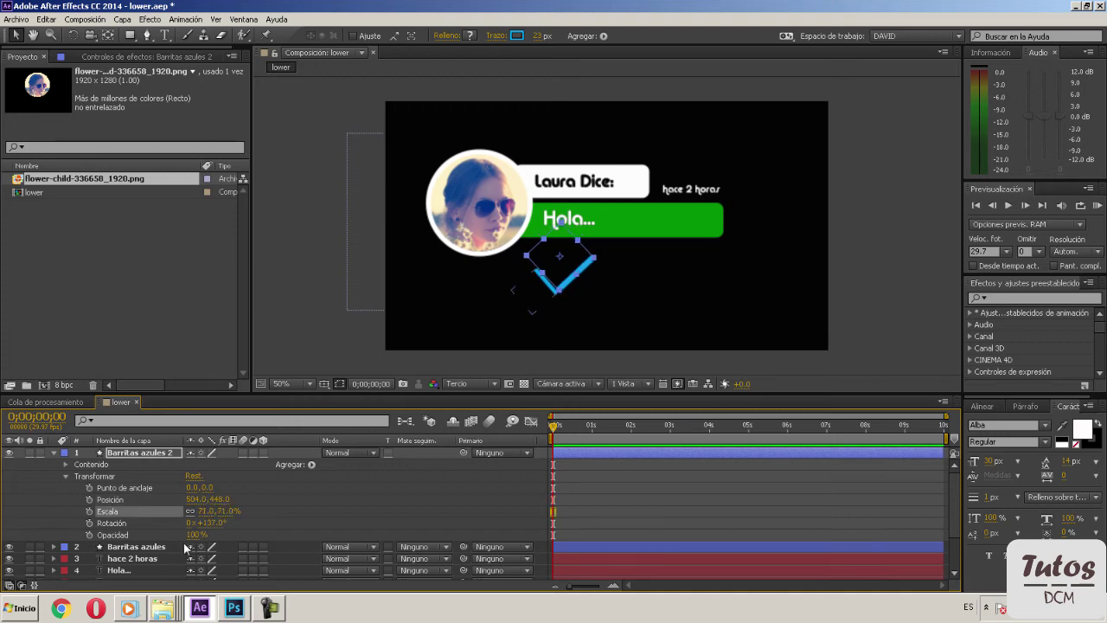
{"action": "left_click_drag", "start_coordinate": [555, 256], "coordinate": [716, 194]}
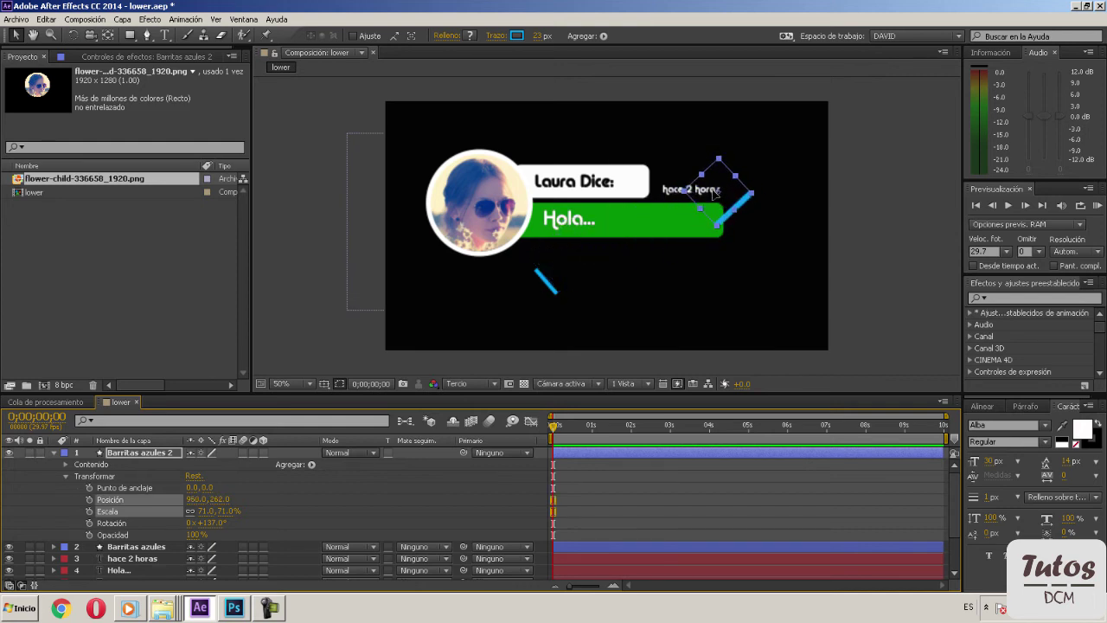
{"action": "left_click", "coordinate": [754, 257]}
Step: Move the short blue bar to the green bar's right end and nudge the check mark to meet it
{"action": "double_click", "coordinate": [744, 210]}
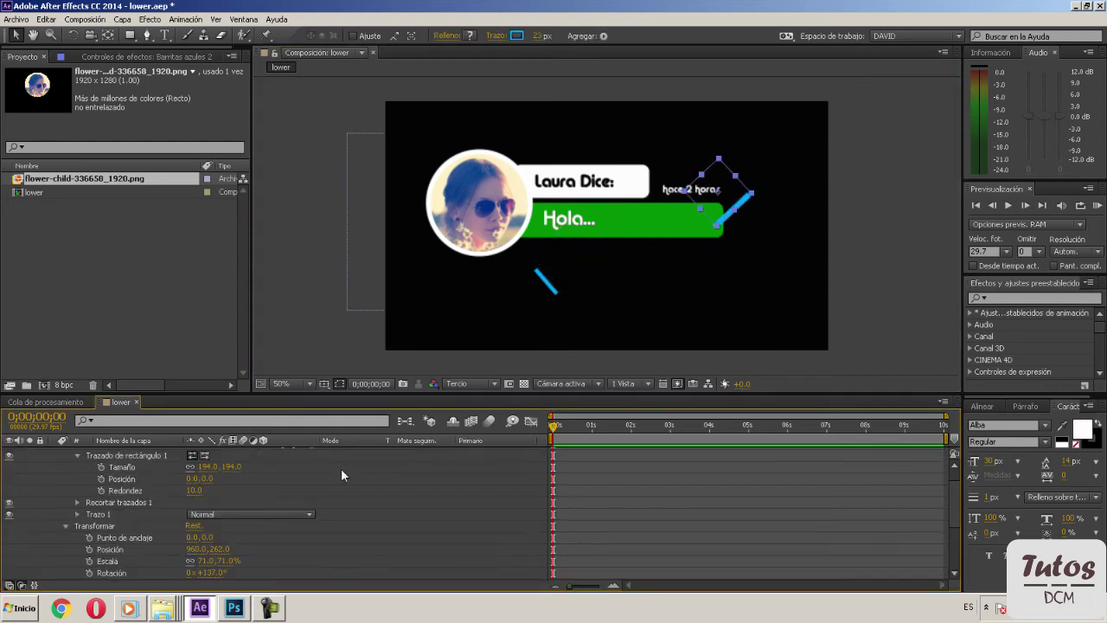
{"action": "left_click_drag", "start_coordinate": [952, 512], "coordinate": [966, 493]}
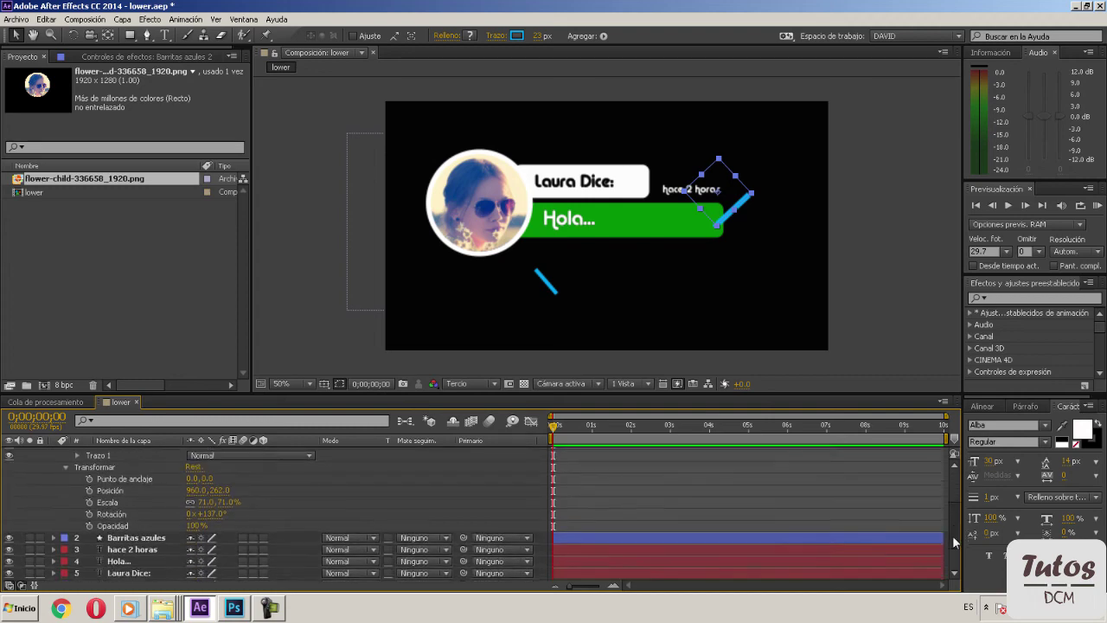
{"action": "left_click_drag", "start_coordinate": [965, 493], "coordinate": [960, 540]}
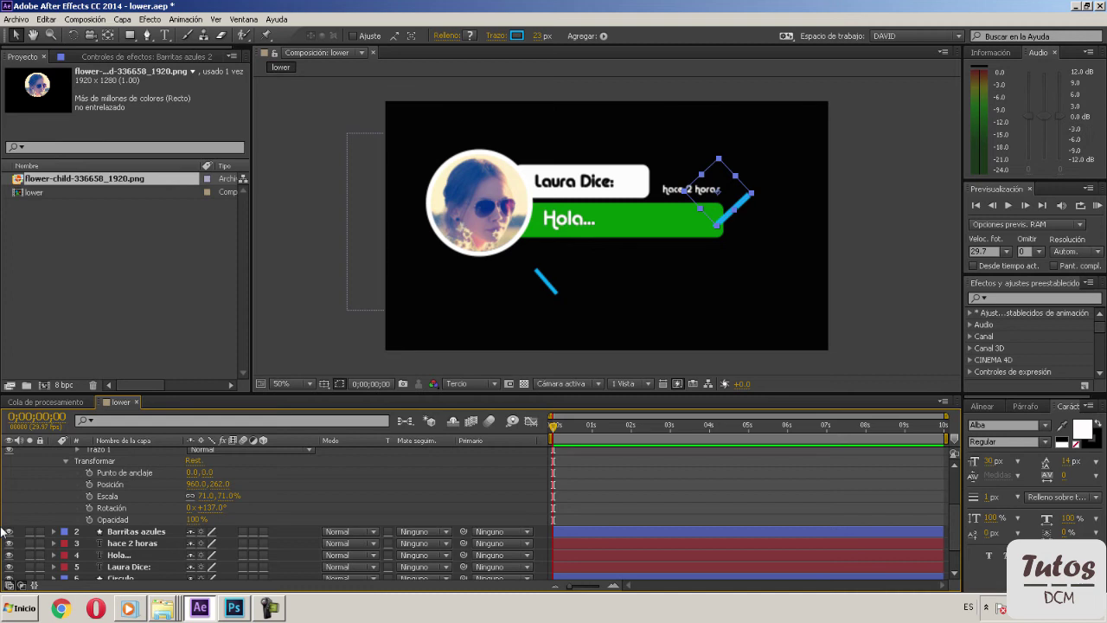
{"action": "left_click", "coordinate": [124, 536]}
{"action": "left_click_drag", "start_coordinate": [540, 294], "coordinate": [692, 219]}
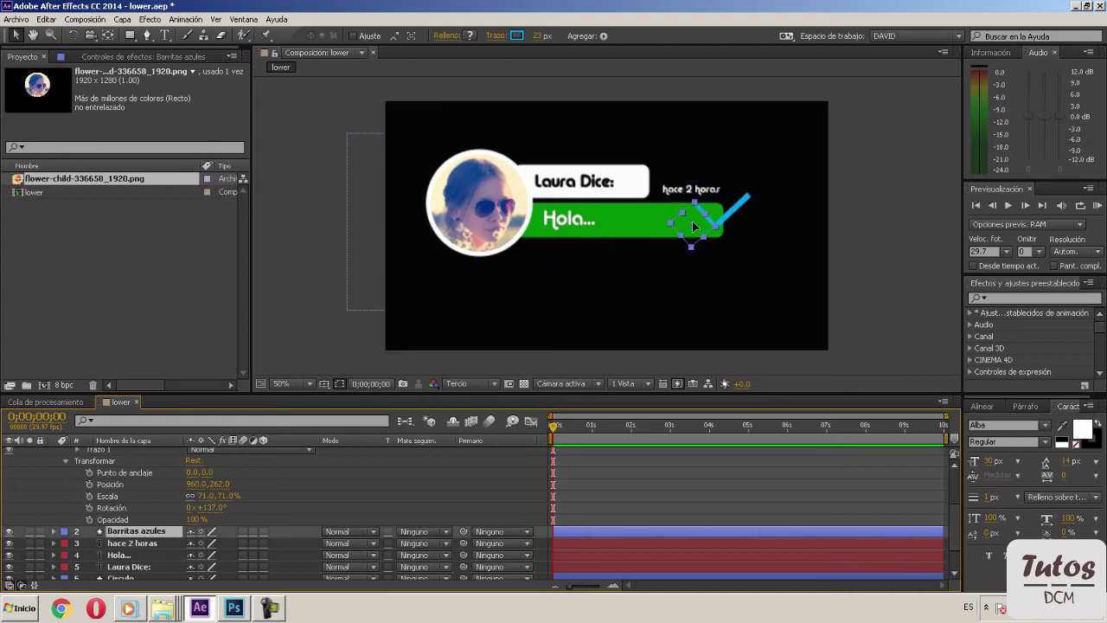
{"action": "left_click", "coordinate": [688, 289]}
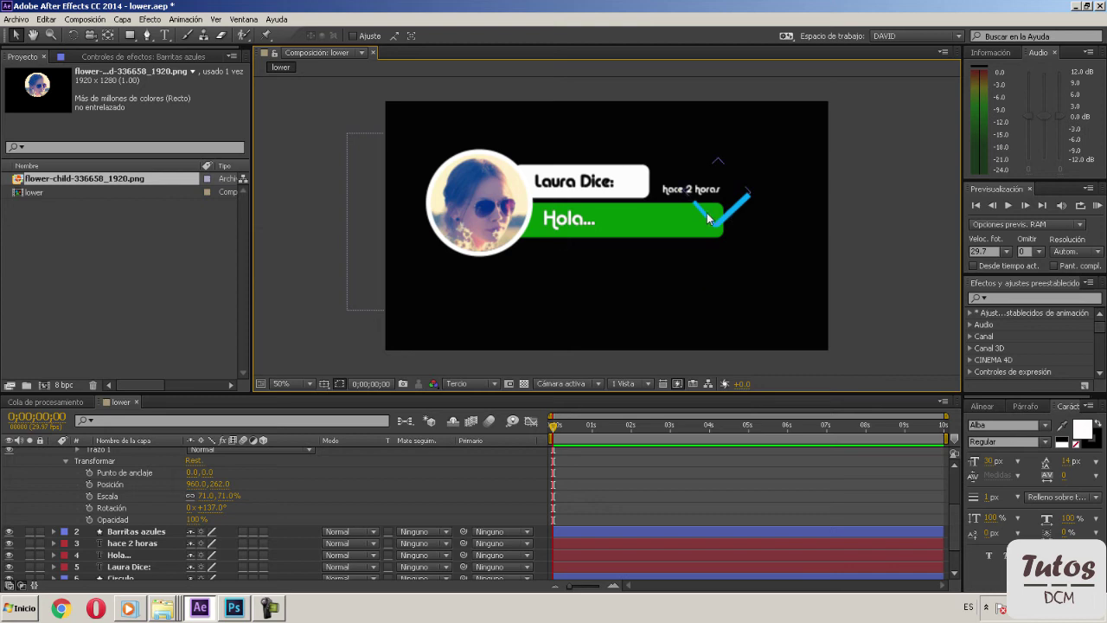
{"action": "left_click_drag", "start_coordinate": [706, 216], "coordinate": [713, 229]}
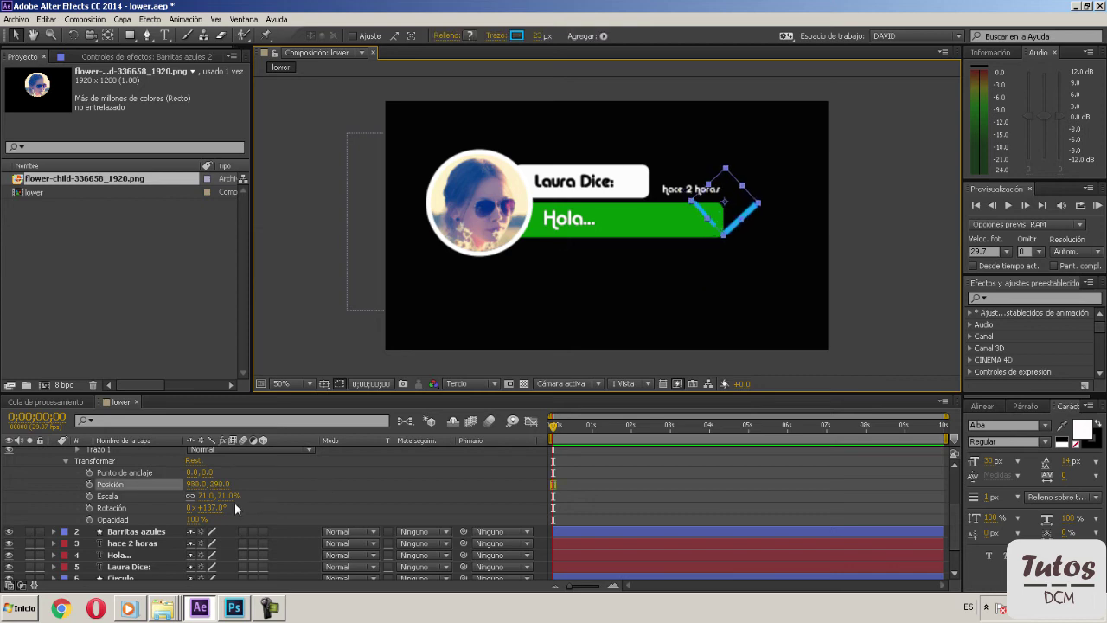
{"action": "left_click", "coordinate": [53, 531]}
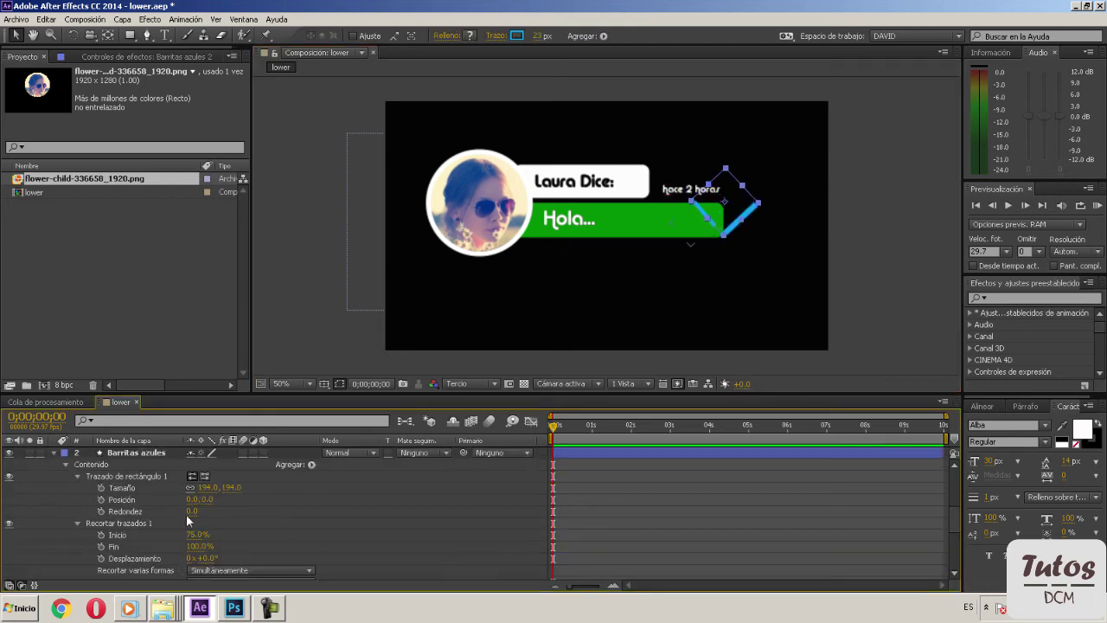
Step: Set the Barritas azules rectangle path size to 125 × 125
{"action": "left_click", "coordinate": [135, 465]}
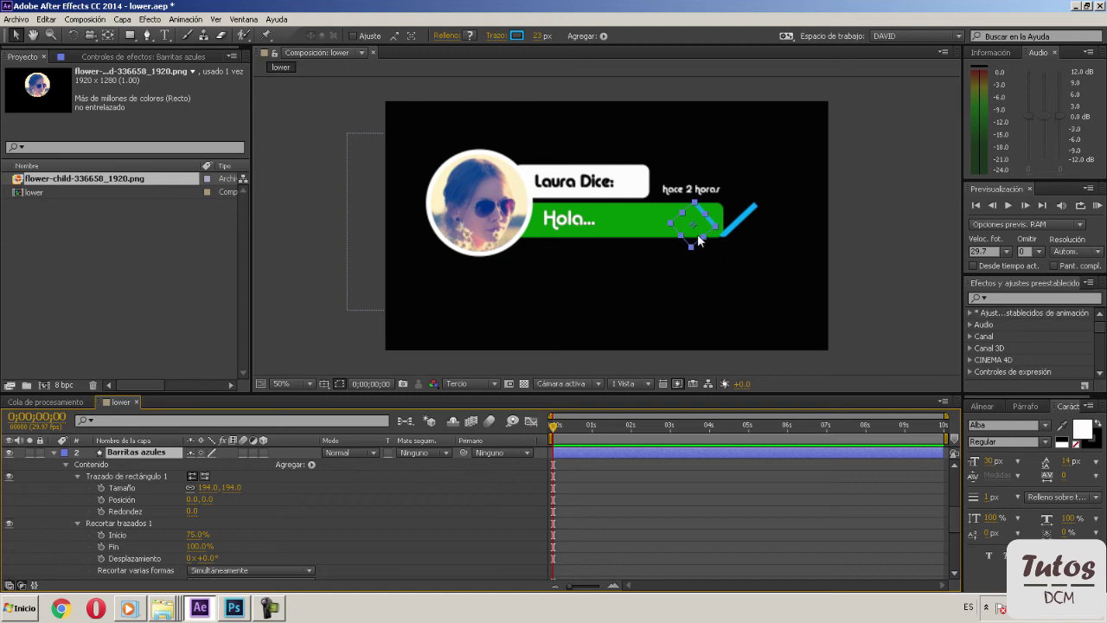
{"action": "left_click_drag", "start_coordinate": [692, 221], "coordinate": [693, 230]}
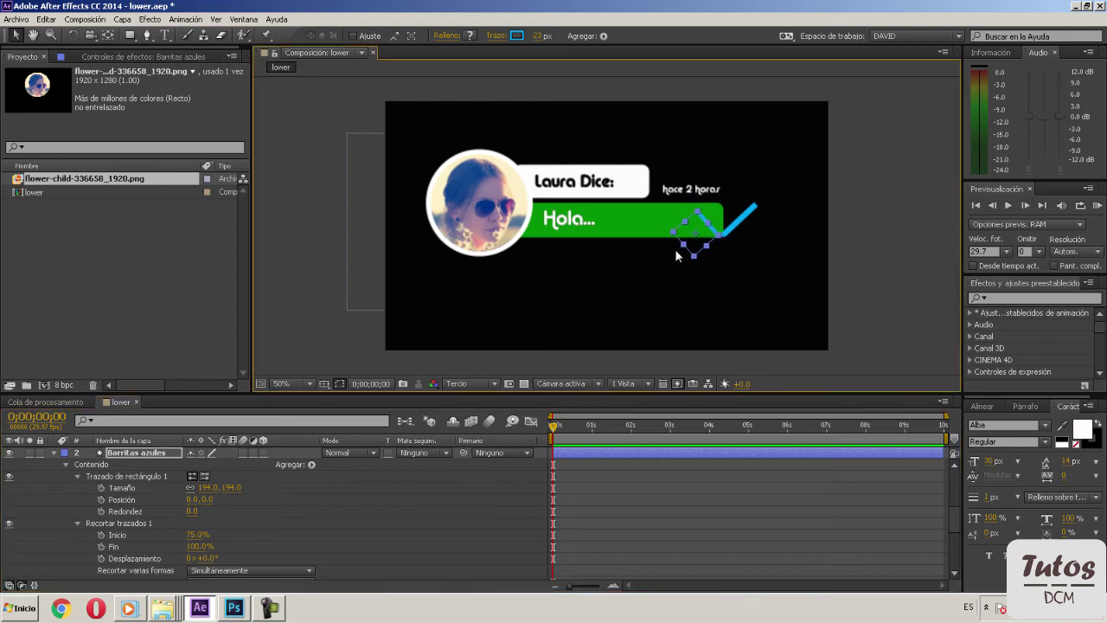
{"action": "left_click_drag", "start_coordinate": [239, 488], "coordinate": [247, 549]}
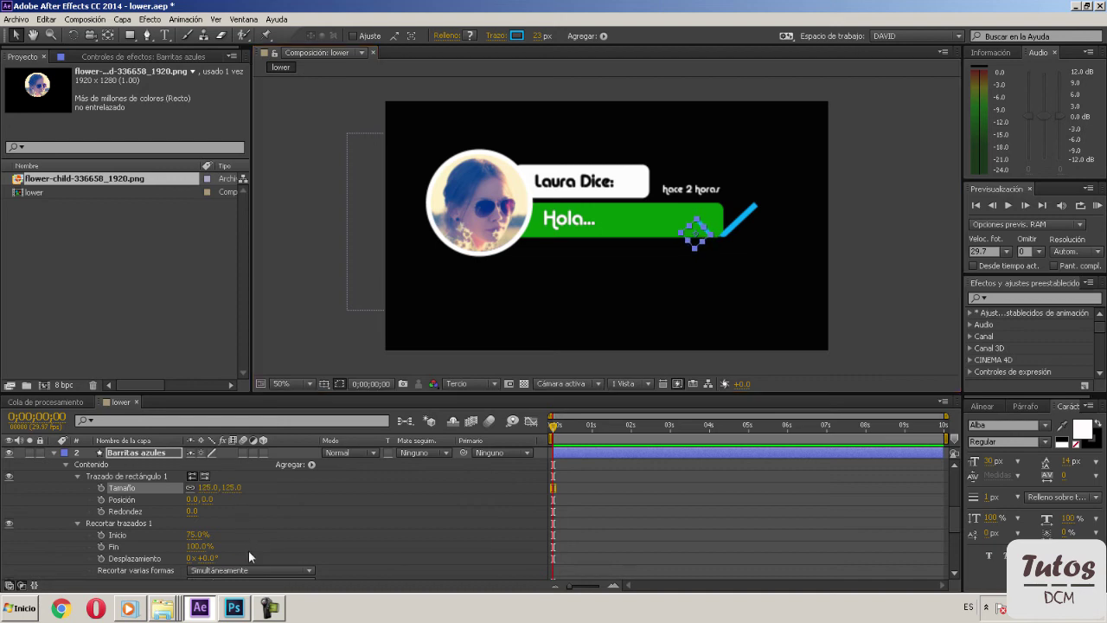
{"action": "left_click", "coordinate": [619, 324]}
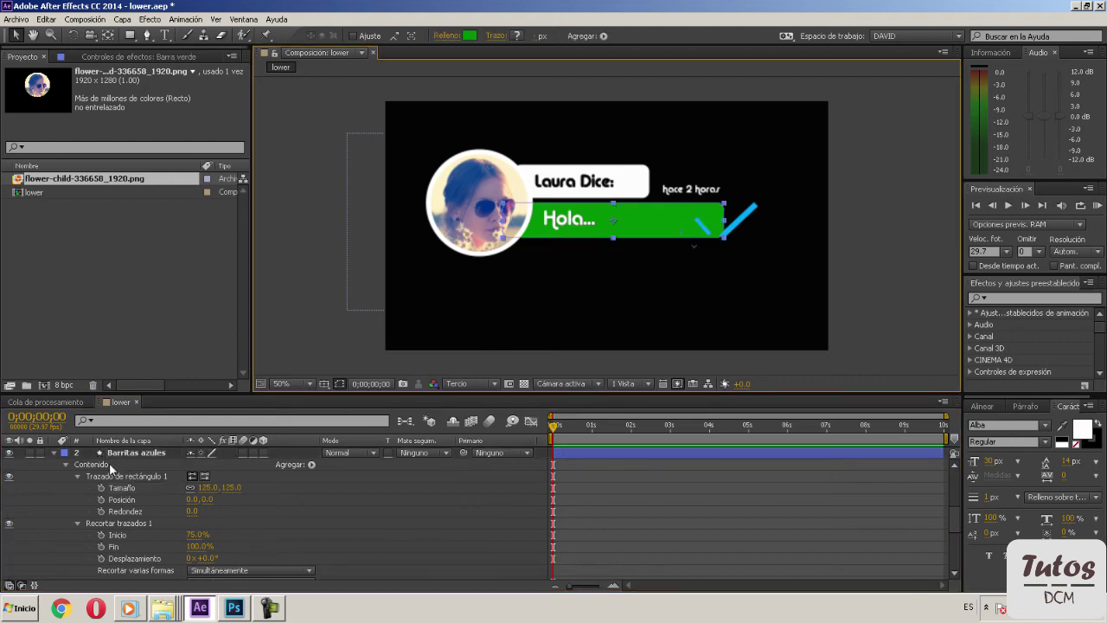
{"action": "left_click", "coordinate": [143, 453]}
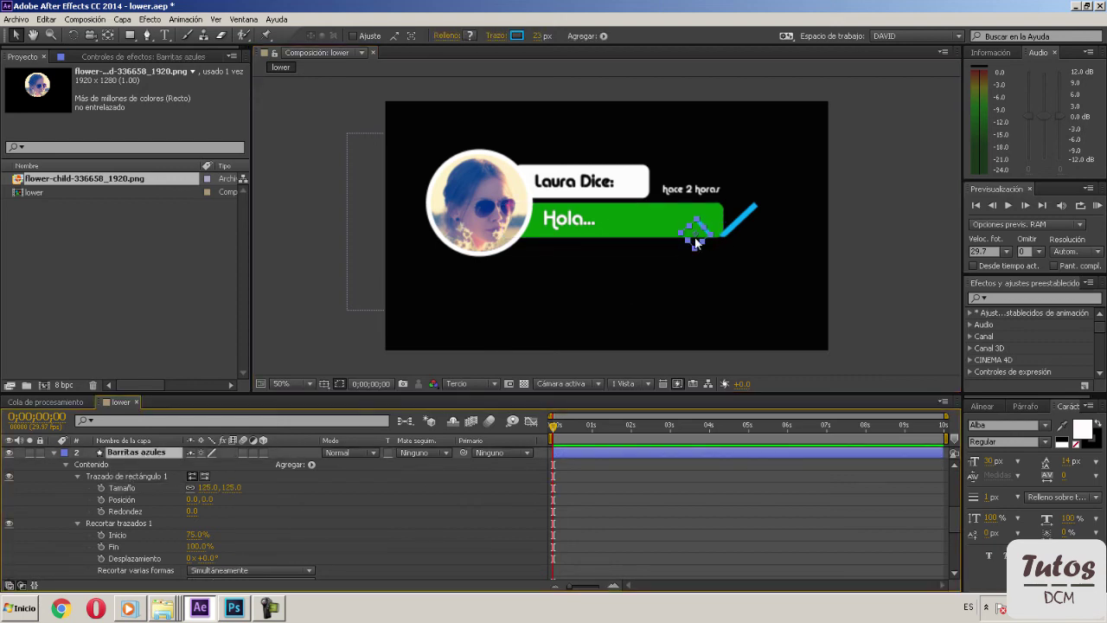
{"action": "left_click", "coordinate": [738, 260]}
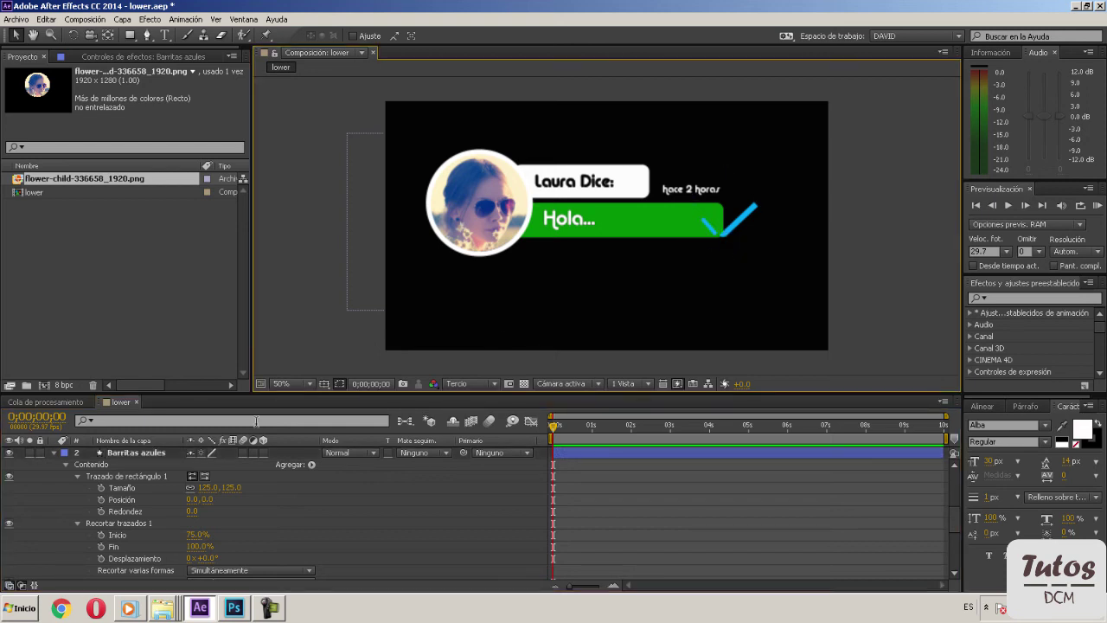
{"action": "left_click", "coordinate": [54, 452]}
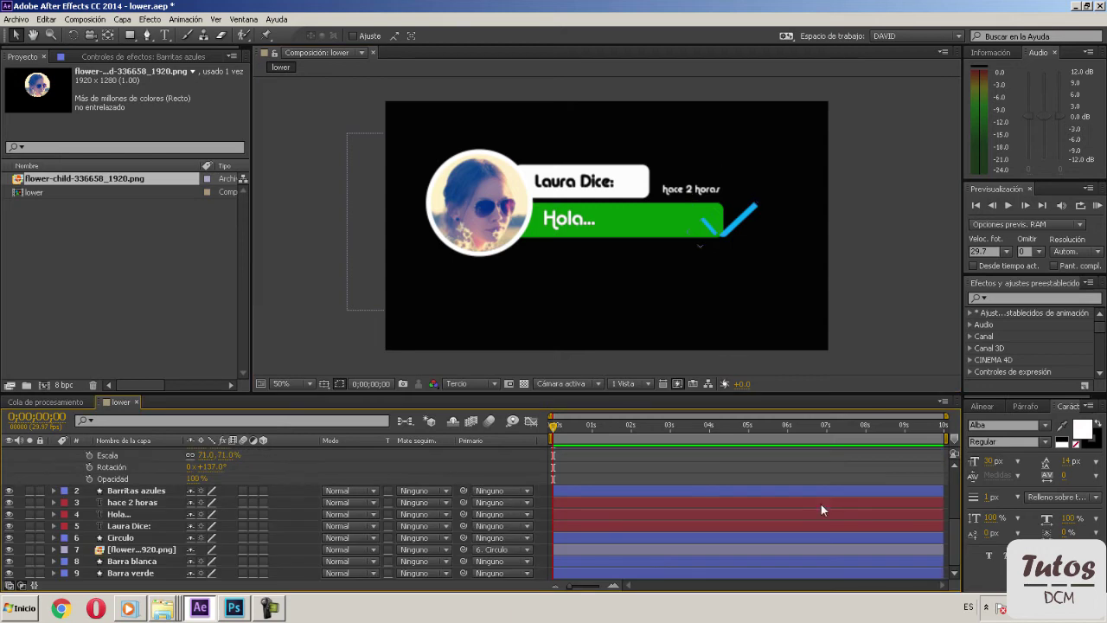
Step: Nudge Barritas azules 2 slightly left to Position 960,288 and collapse its properties
{"action": "left_click_drag", "start_coordinate": [953, 543], "coordinate": [953, 479]}
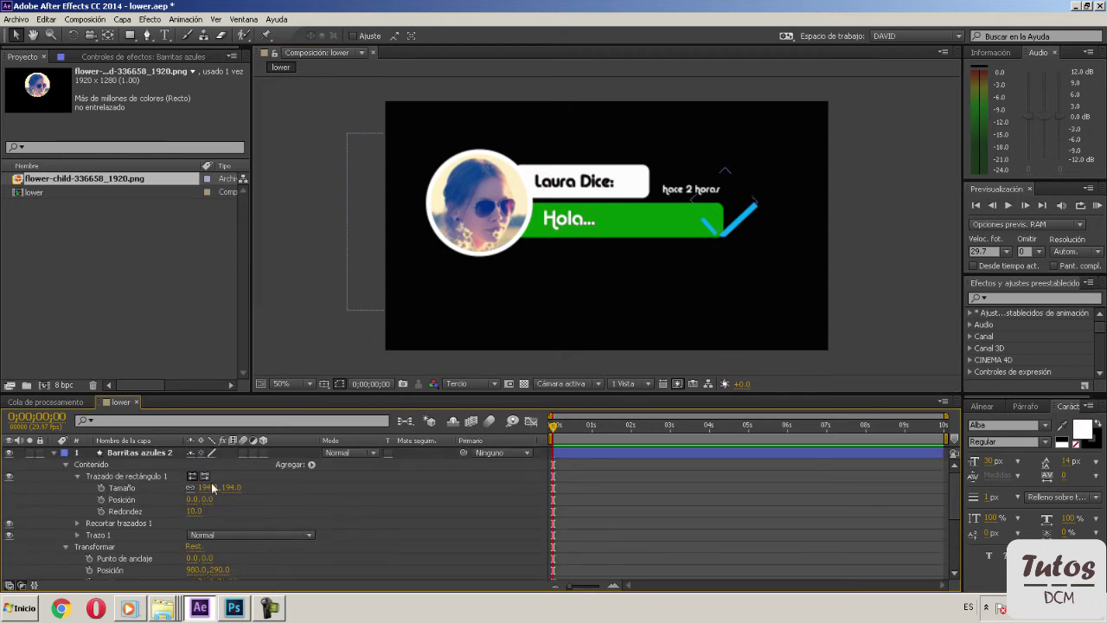
{"action": "left_click", "coordinate": [146, 465]}
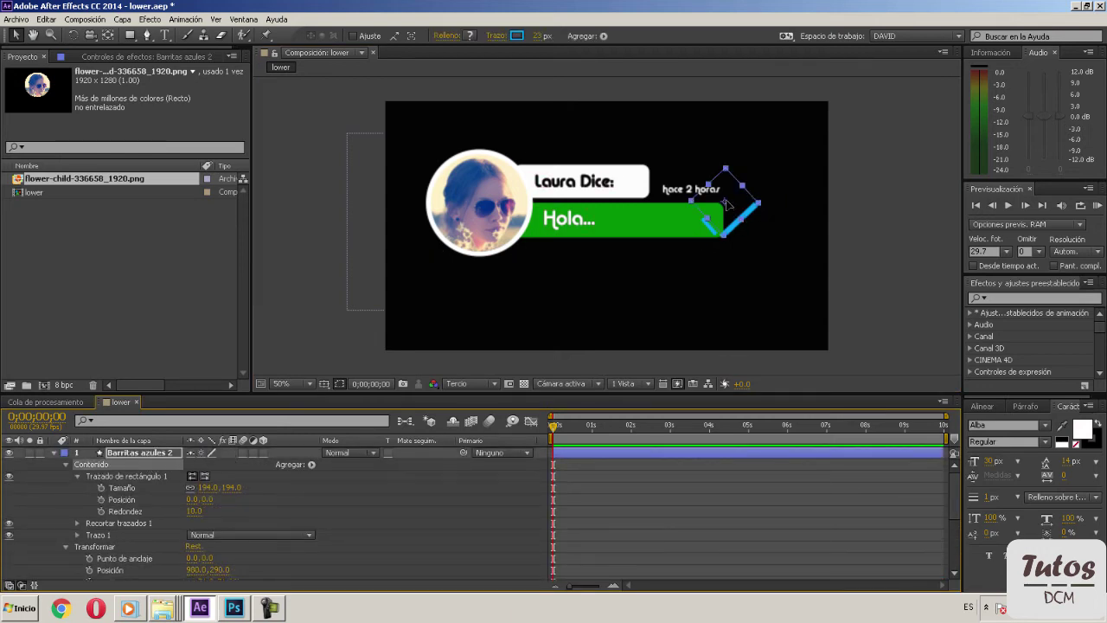
{"action": "left_click_drag", "start_coordinate": [726, 205], "coordinate": [718, 204]}
{"action": "left_click", "coordinate": [740, 249]}
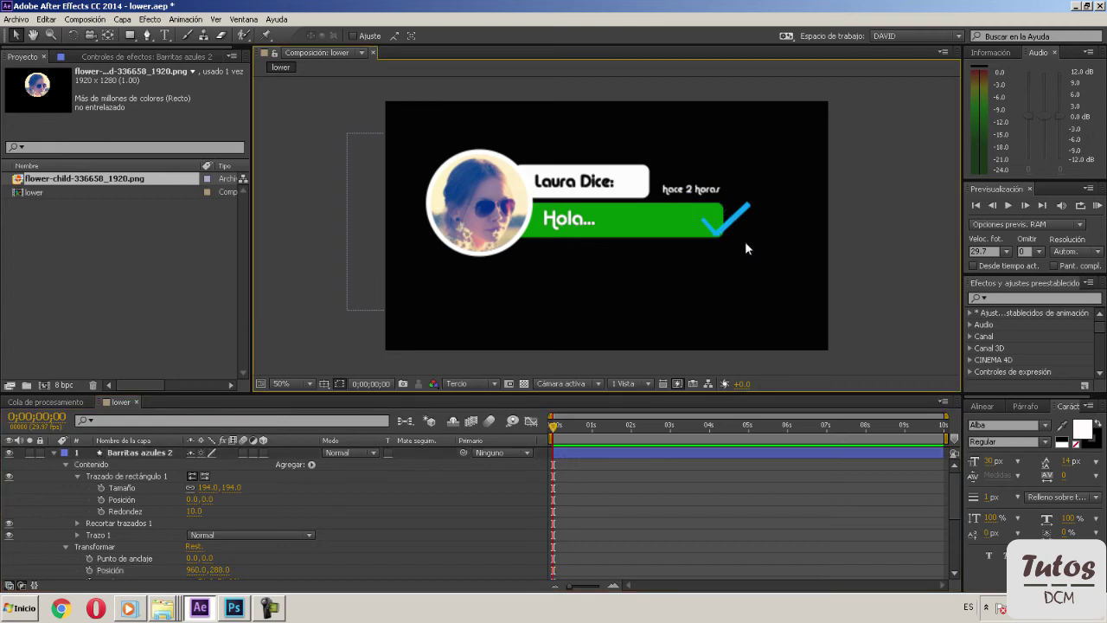
{"action": "left_click", "coordinate": [62, 467]}
{"action": "left_click", "coordinate": [56, 452]}
{"action": "left_click", "coordinate": [118, 453]}
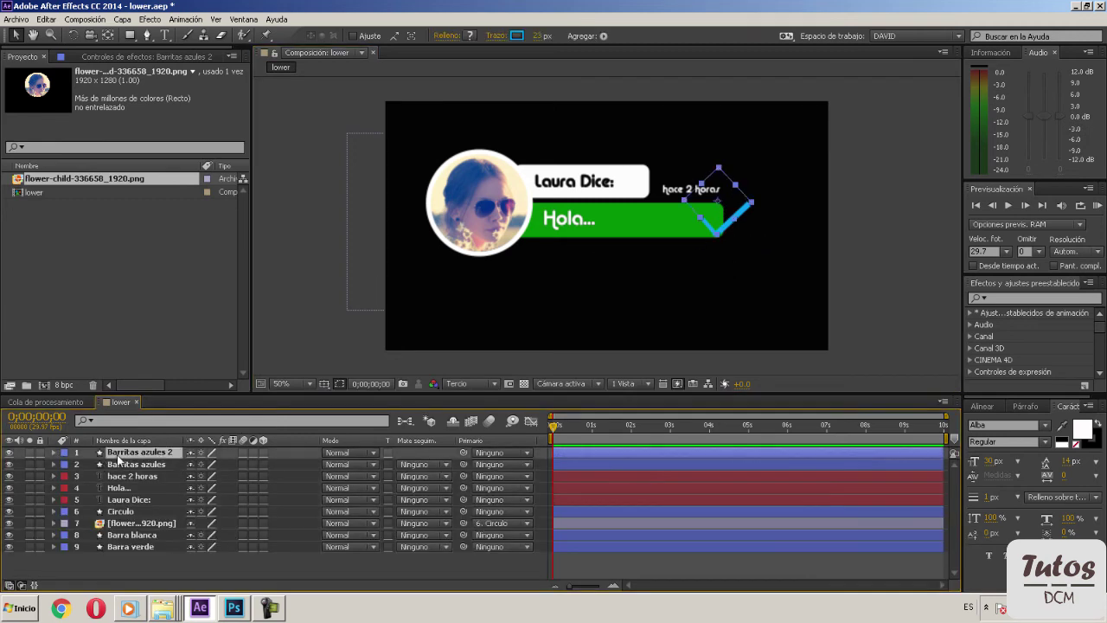
Step: Duplicate both blue bar layers and shift the copies up and right to form a second tick
{"action": "key", "text": "ctrl+d"}
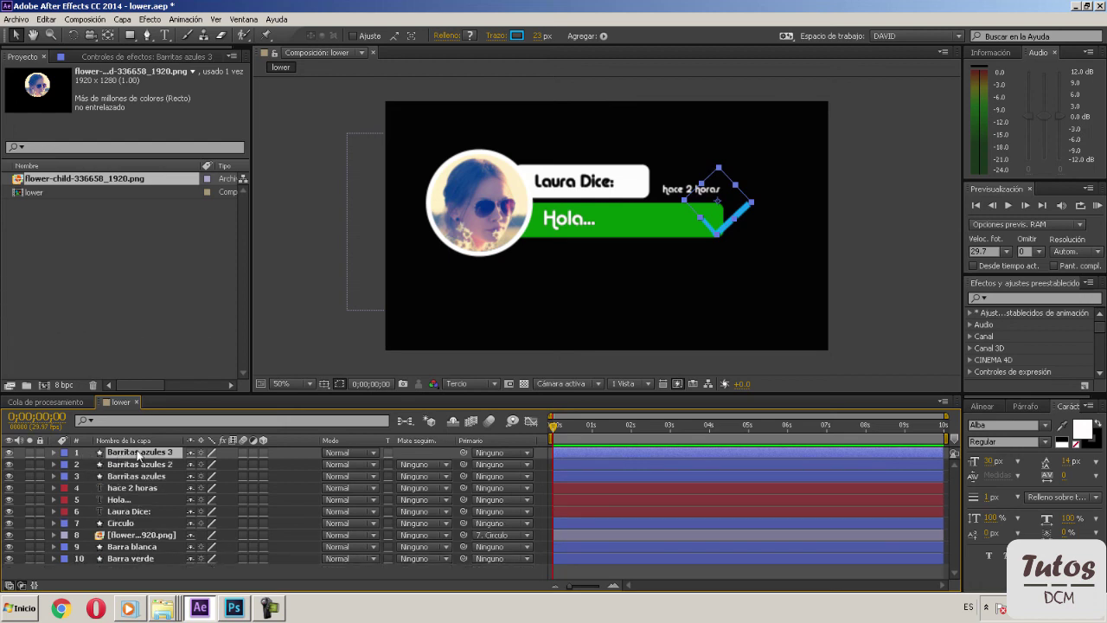
{"action": "left_click_drag", "start_coordinate": [717, 204], "coordinate": [722, 190]}
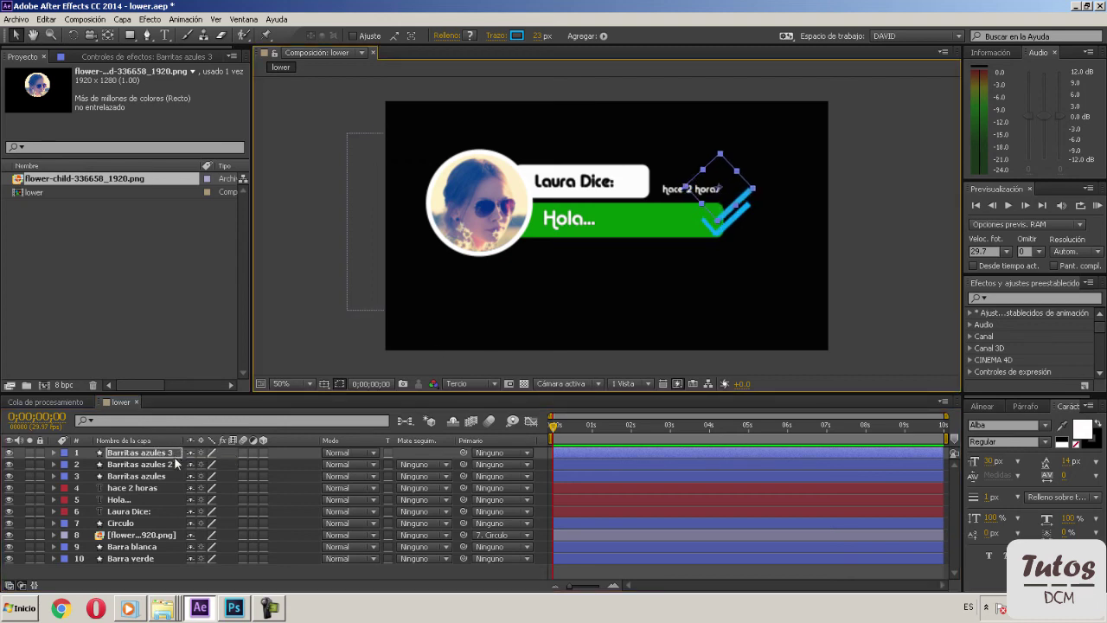
{"action": "left_click", "coordinate": [152, 477]}
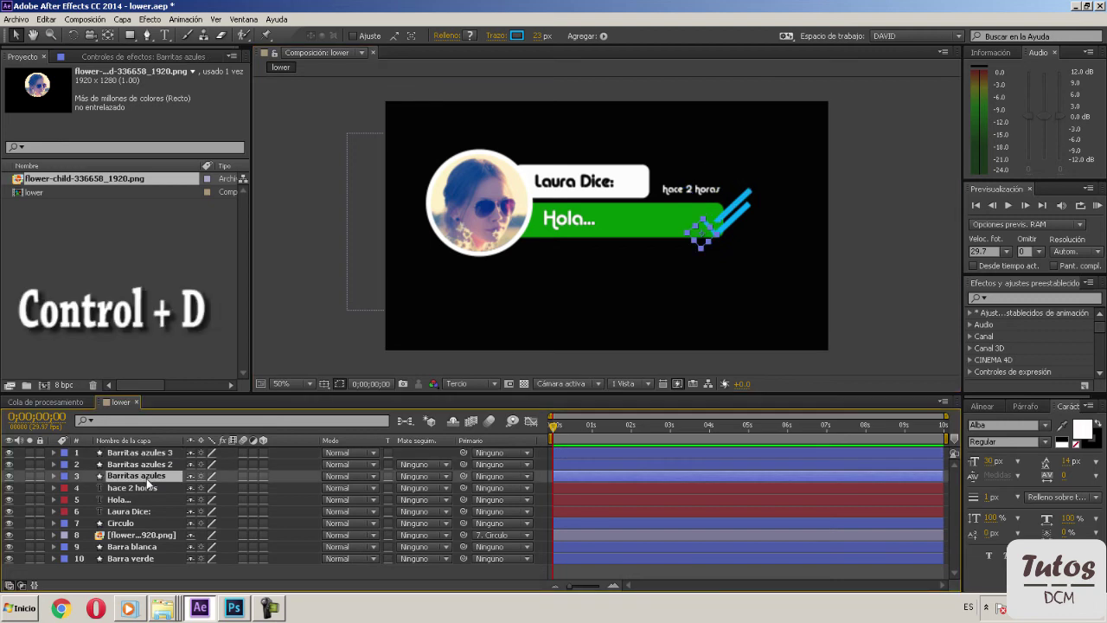
{"action": "key", "text": "ctrl+d"}
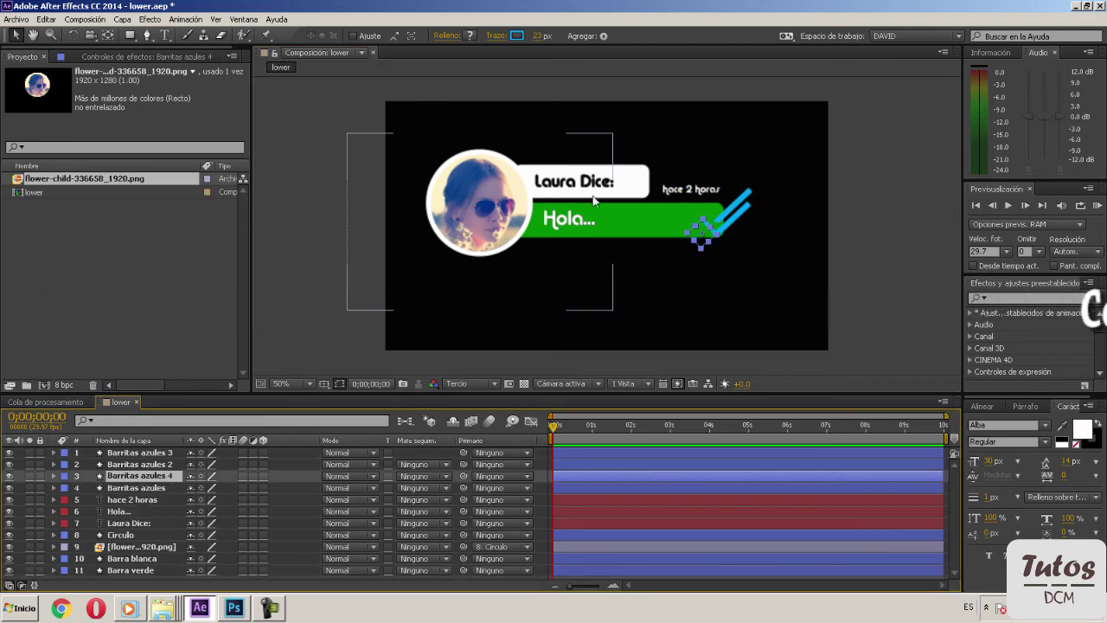
{"action": "left_click_drag", "start_coordinate": [697, 232], "coordinate": [703, 216]}
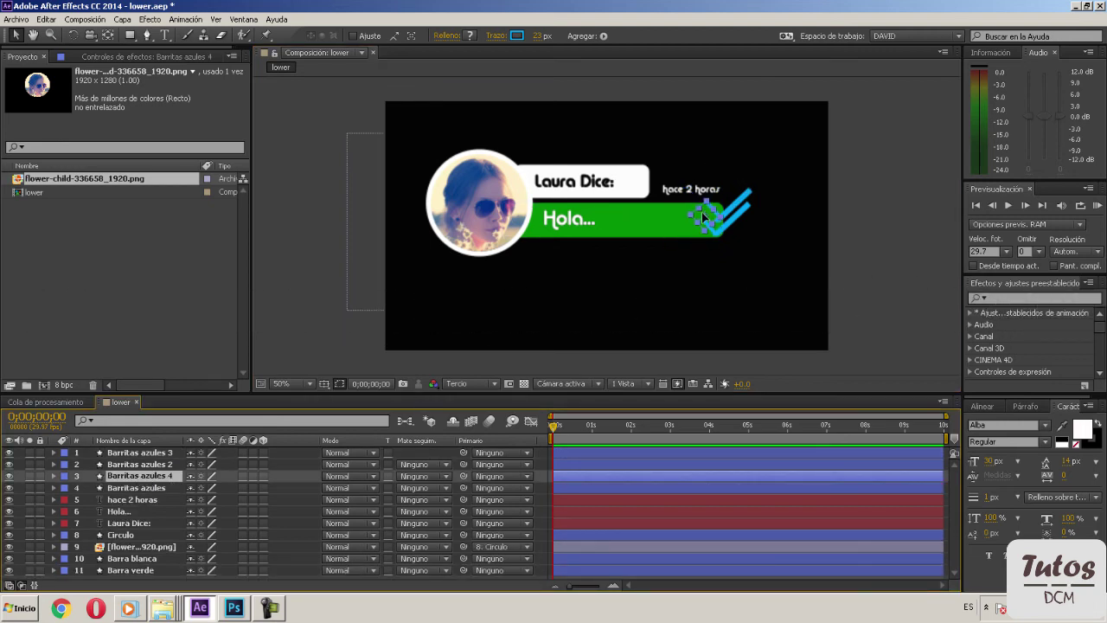
{"action": "left_click", "coordinate": [731, 253]}
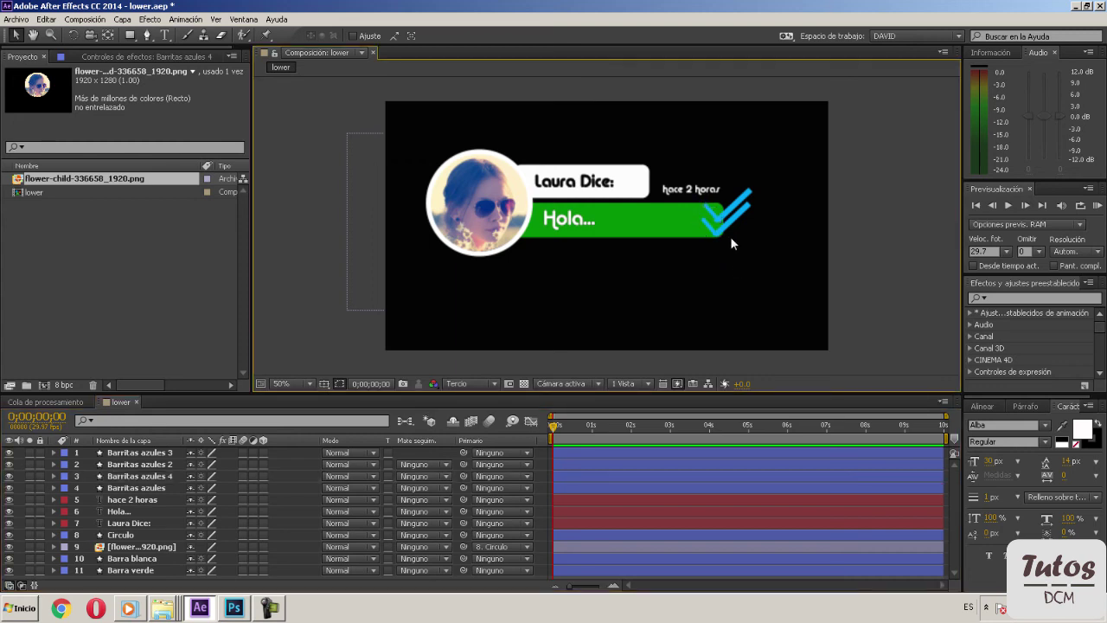
{"action": "left_click", "coordinate": [303, 382]}
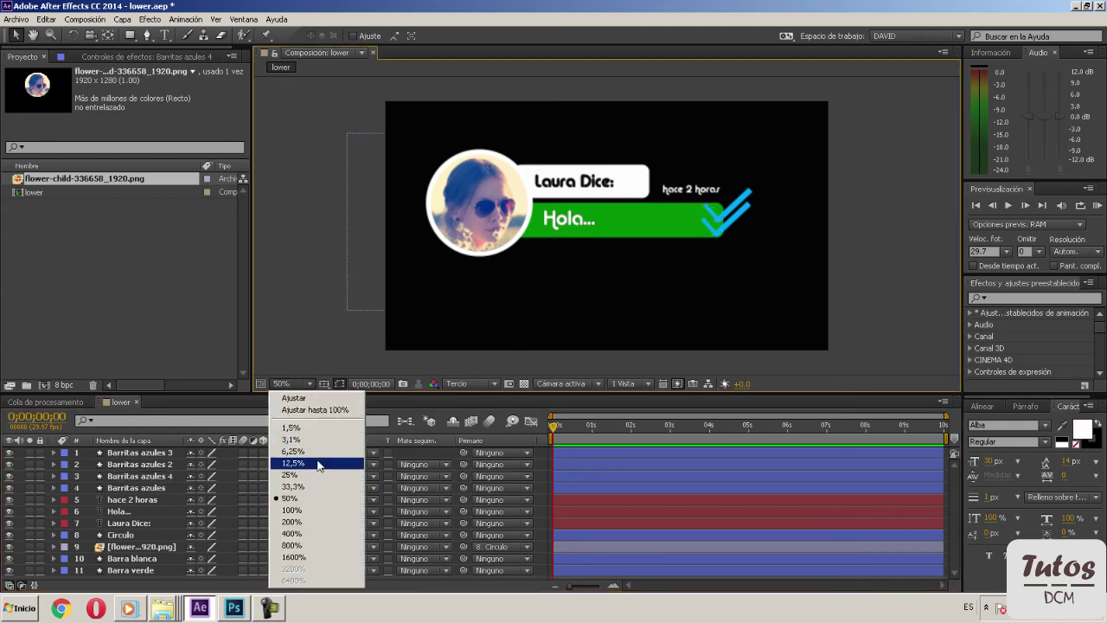
{"action": "left_click", "coordinate": [291, 511]}
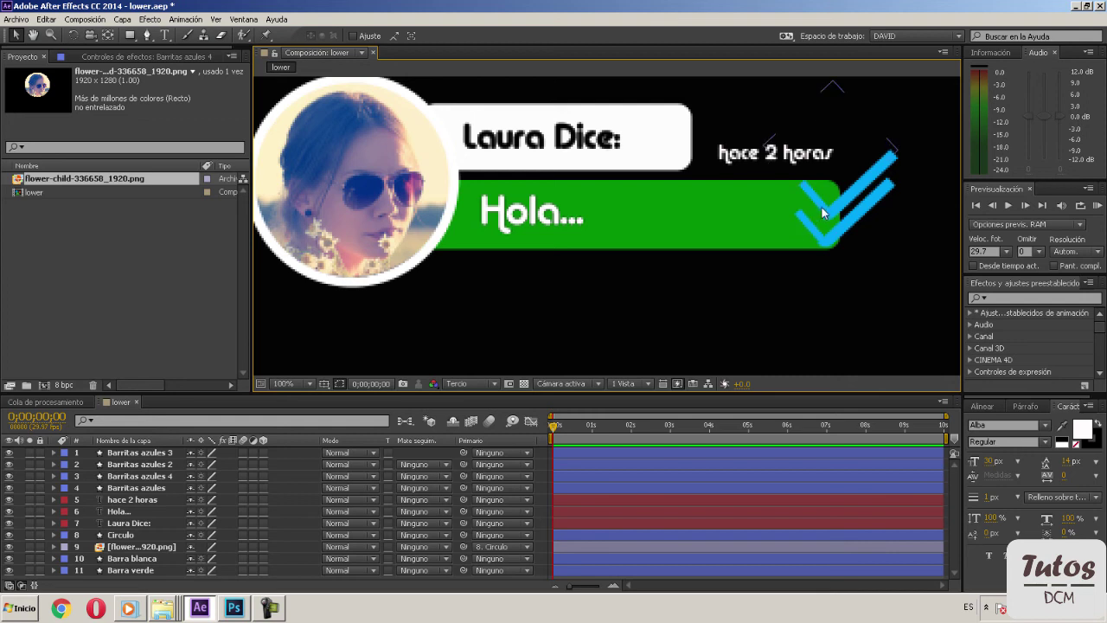
{"action": "left_click", "coordinate": [155, 476]}
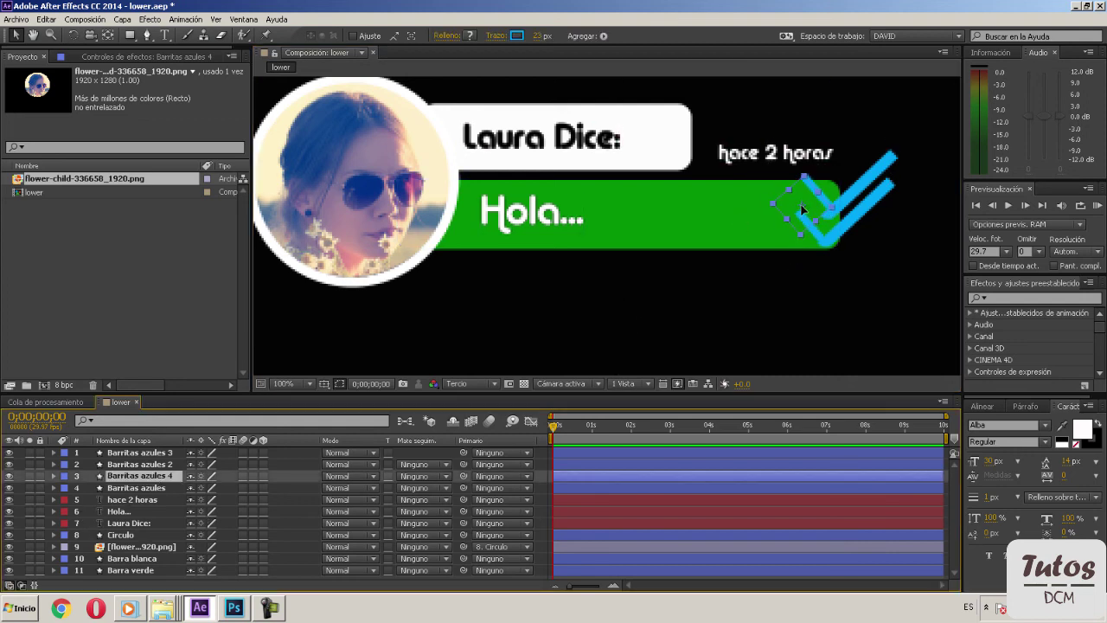
{"action": "left_click", "coordinate": [805, 293]}
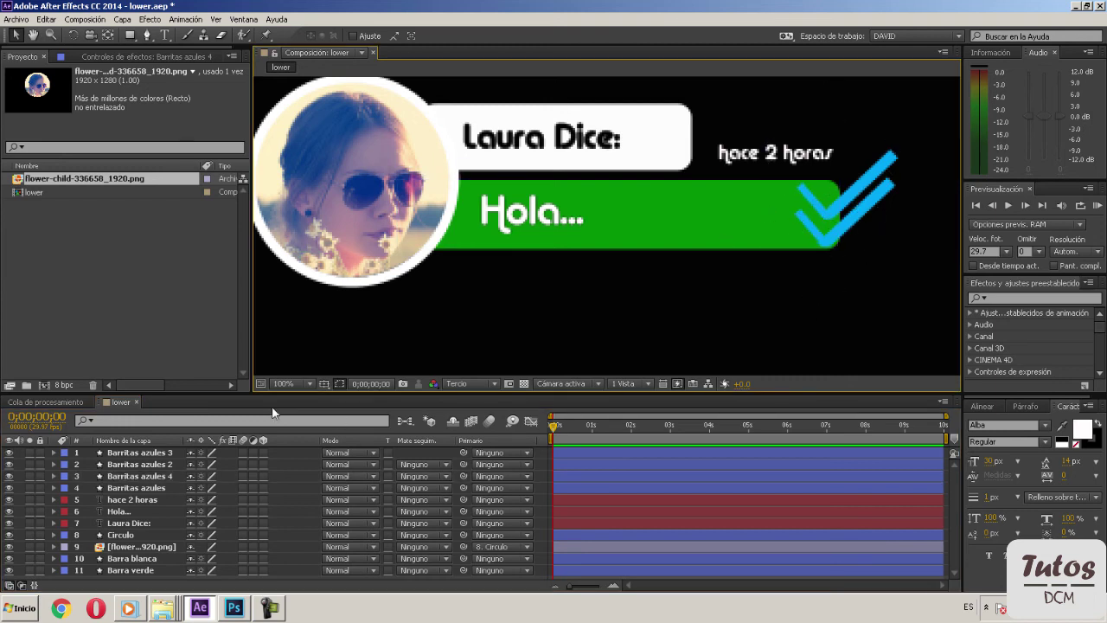
{"action": "left_click", "coordinate": [310, 385]}
{"action": "left_click", "coordinate": [315, 499]}
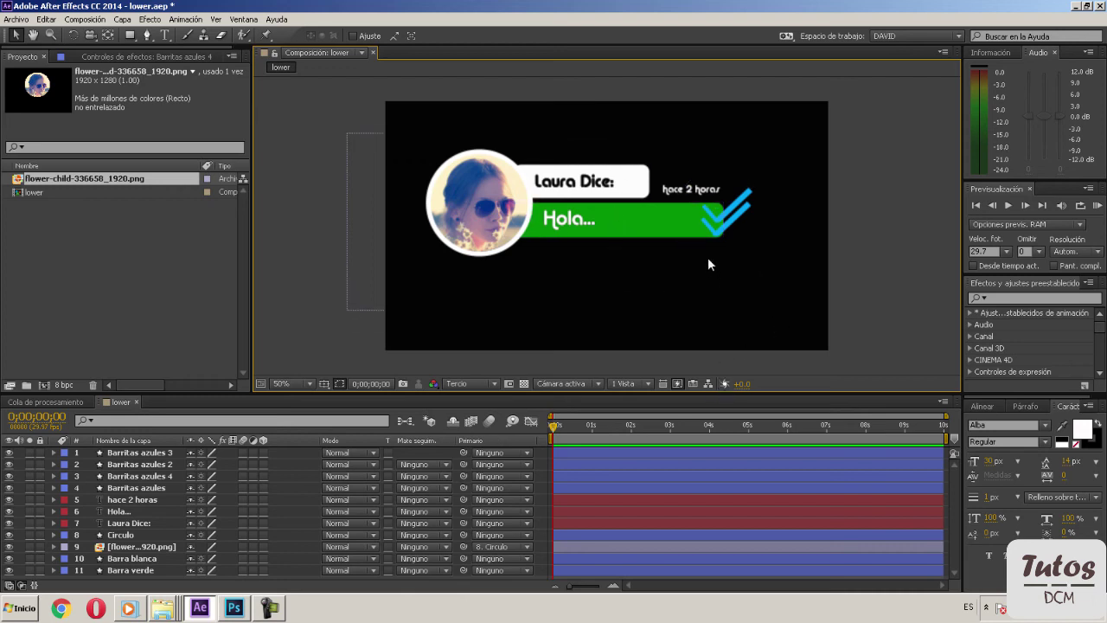
{"action": "left_click", "coordinate": [304, 387]}
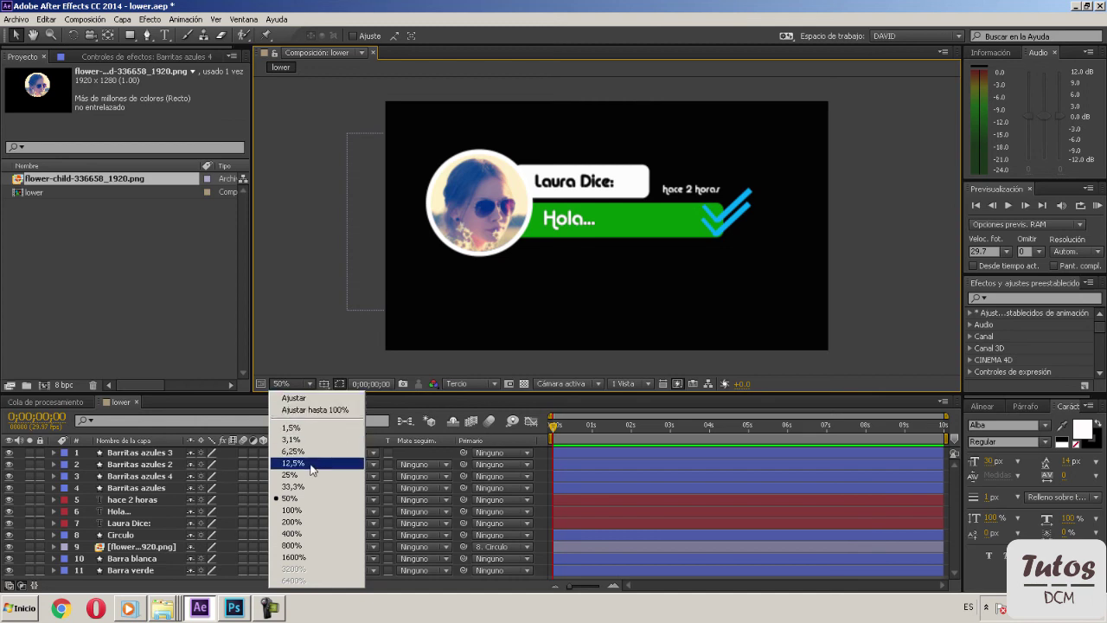
{"action": "left_click", "coordinate": [294, 510]}
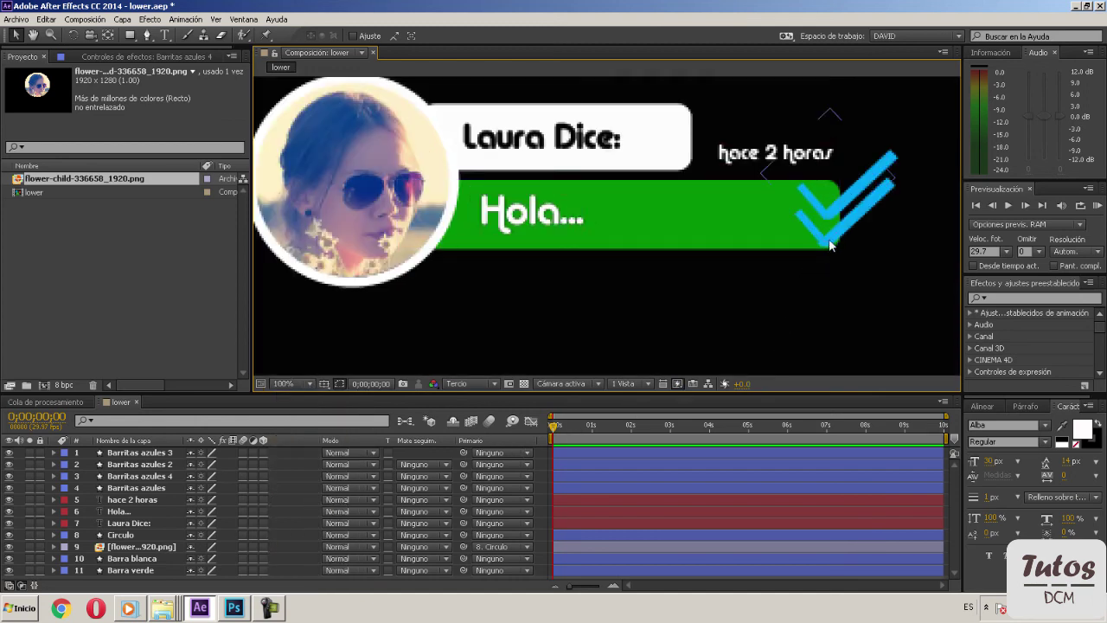
{"action": "left_click", "coordinate": [307, 383]}
{"action": "left_click", "coordinate": [298, 500]}
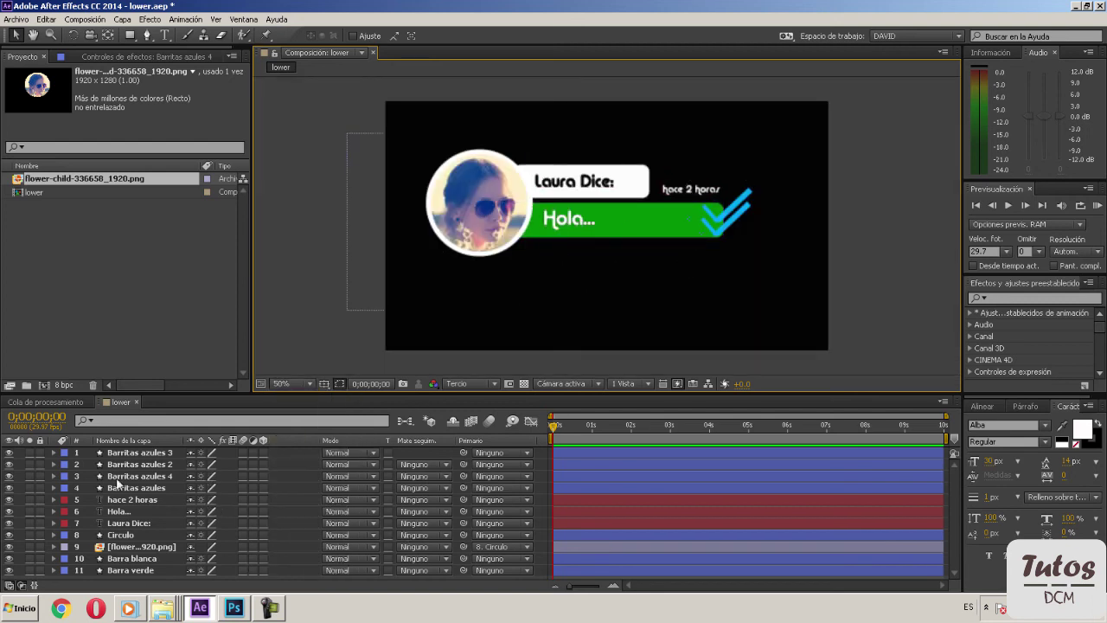
{"action": "left_click", "coordinate": [137, 452]}
Step: Select all eleven lower-third layers, from Barritas azules 2 down to Barra verde
{"action": "left_click", "coordinate": [149, 465], "text": "ctrl"}
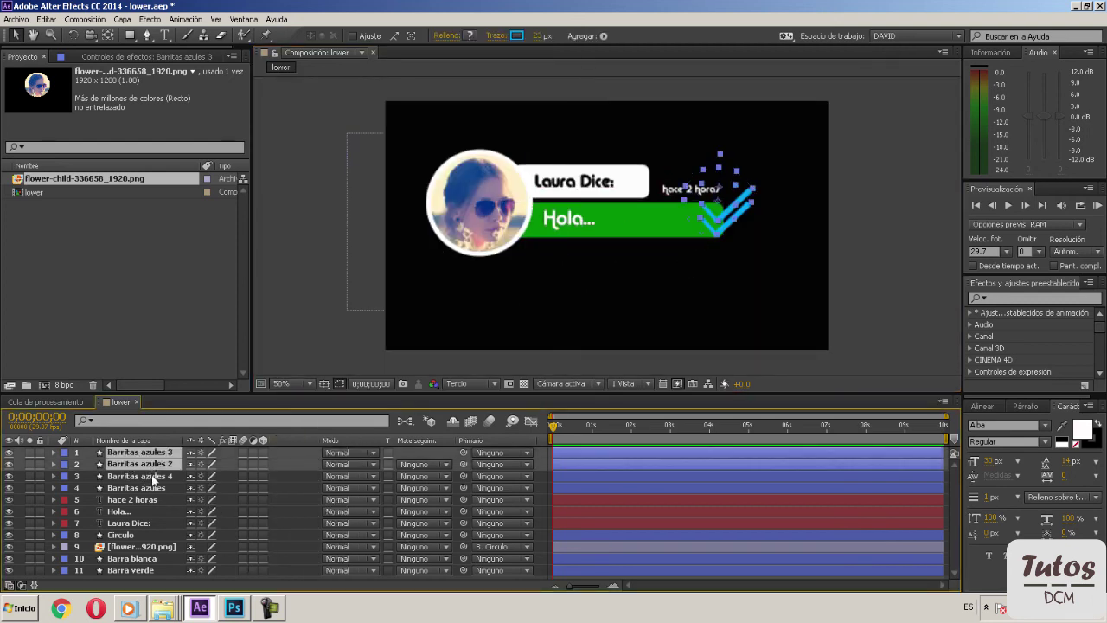
{"action": "left_click", "coordinate": [152, 476], "text": "ctrl"}
{"action": "left_click", "coordinate": [156, 488], "text": "ctrl"}
{"action": "left_click", "coordinate": [159, 500], "text": "ctrl"}
{"action": "left_click", "coordinate": [159, 521], "text": "ctrl"}
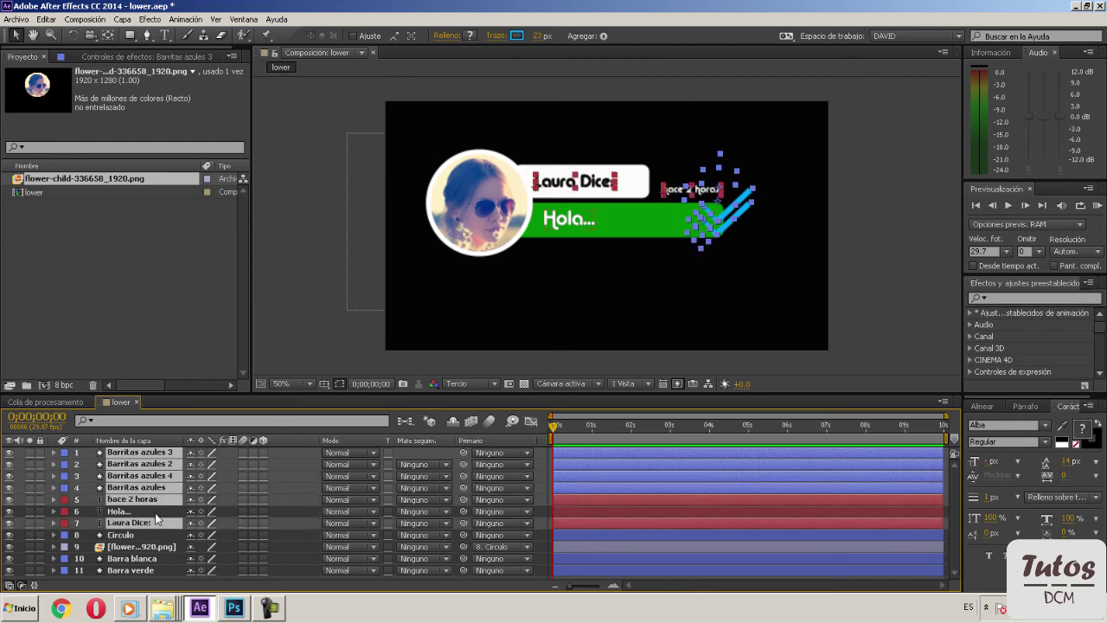
{"action": "left_click", "coordinate": [156, 511], "text": "ctrl"}
{"action": "left_click", "coordinate": [147, 535], "text": "ctrl"}
{"action": "left_click", "coordinate": [151, 547], "text": "ctrl"}
{"action": "left_click", "coordinate": [152, 556], "text": "ctrl"}
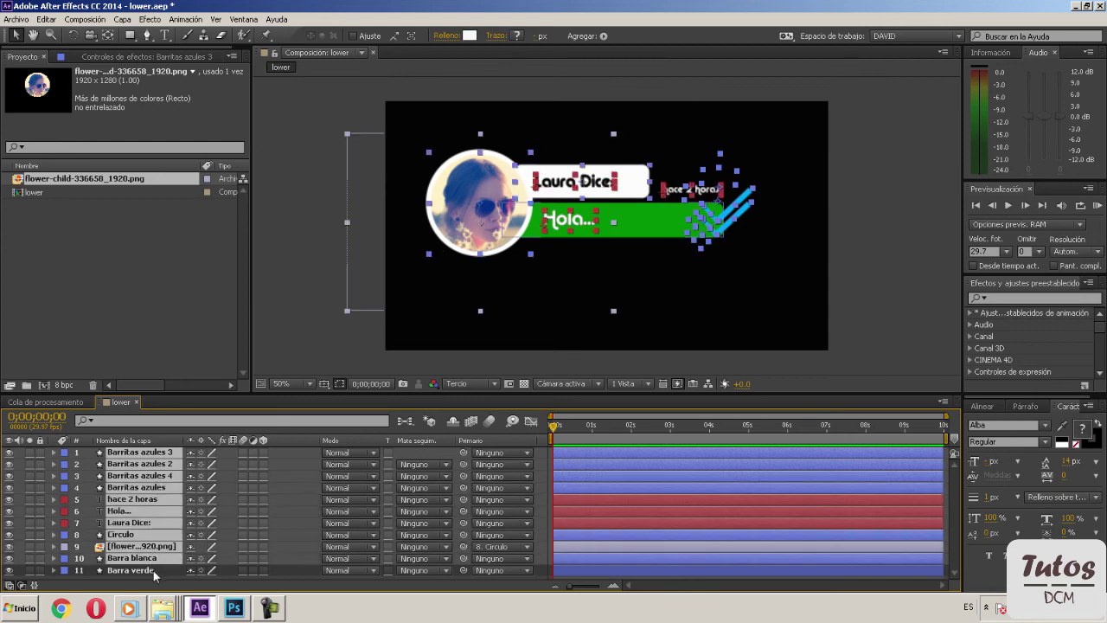
{"action": "left_click", "coordinate": [156, 571], "text": "ctrl"}
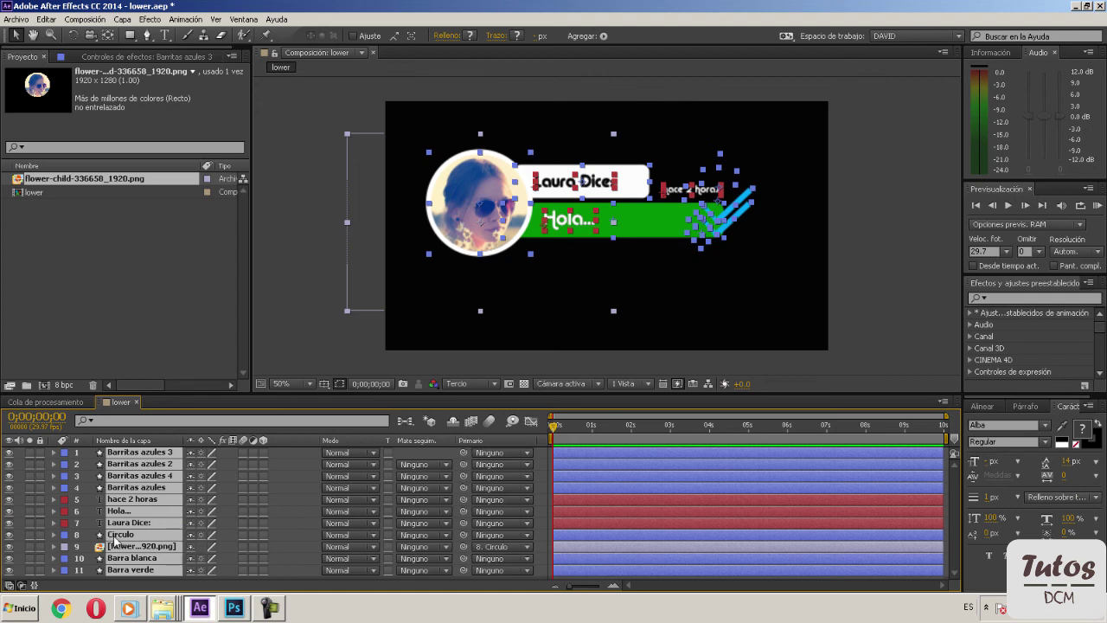
Step: Precompose the selected layers into a new composition named Lower
{"action": "left_click", "coordinate": [119, 20]}
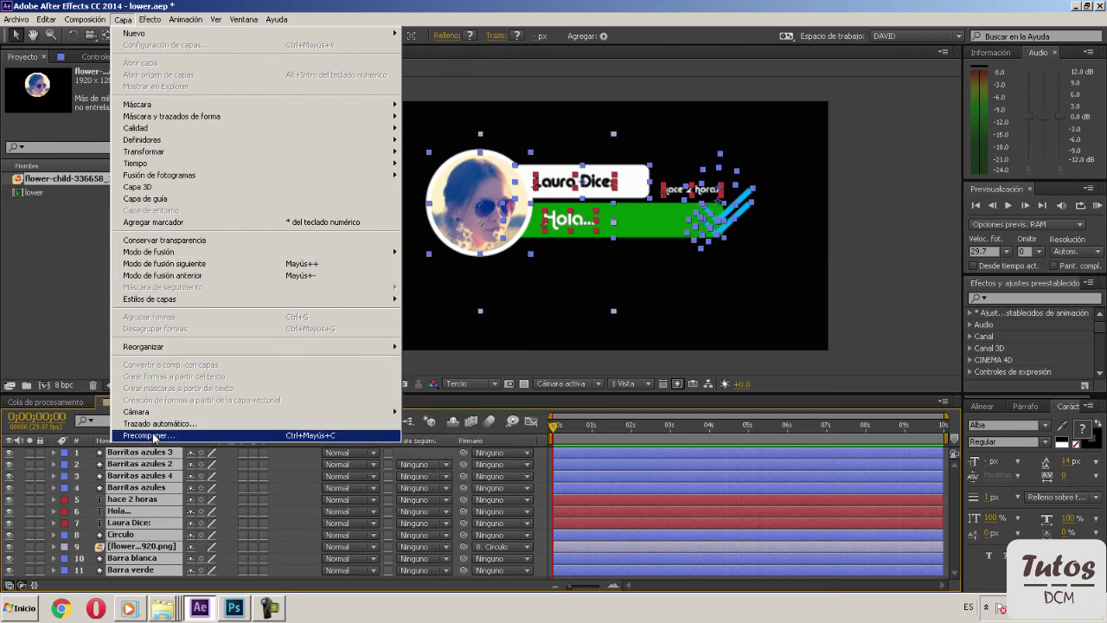
{"action": "left_click", "coordinate": [156, 435]}
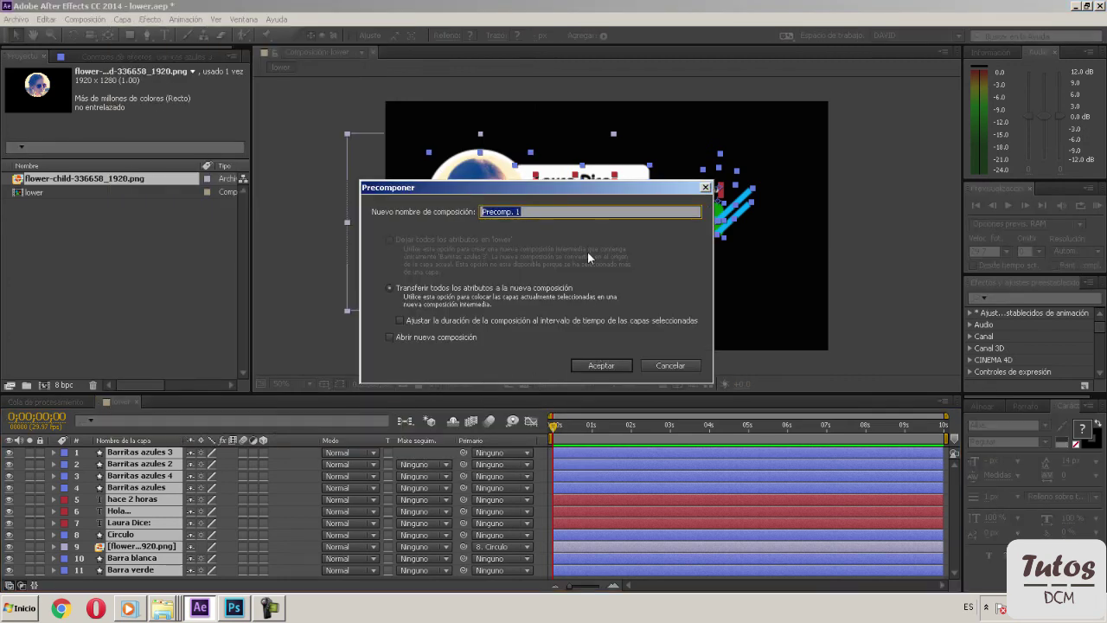
{"action": "type", "text": "Lower"}
{"action": "left_click", "coordinate": [596, 361]}
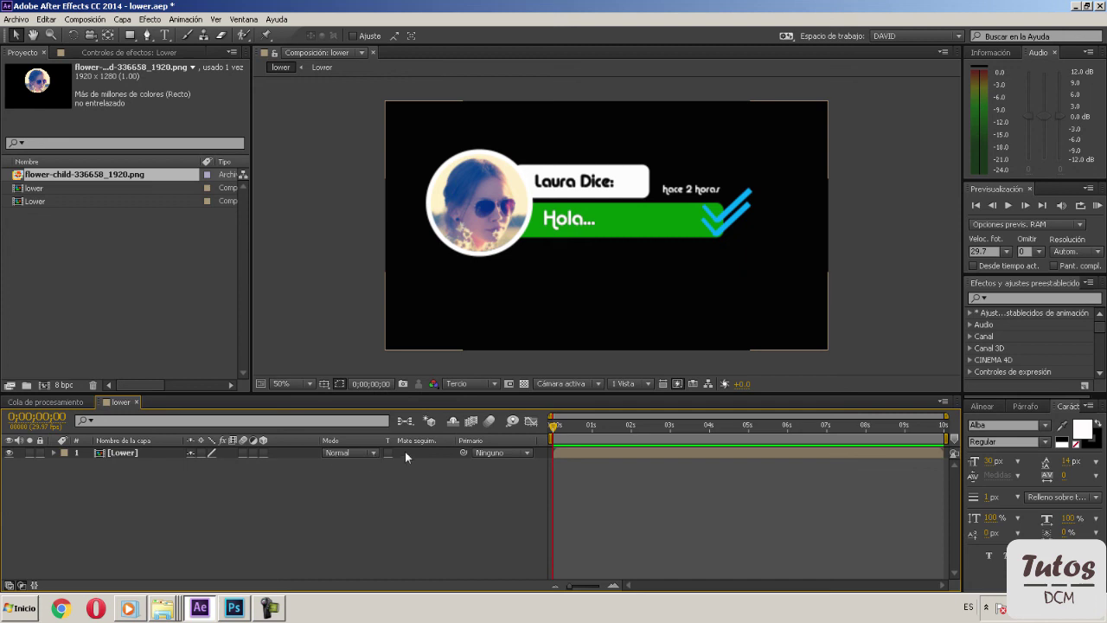
Step: Expand the Lower layer's Transformar group and toggle the transparency grid on and off
{"action": "left_click", "coordinate": [53, 452]}
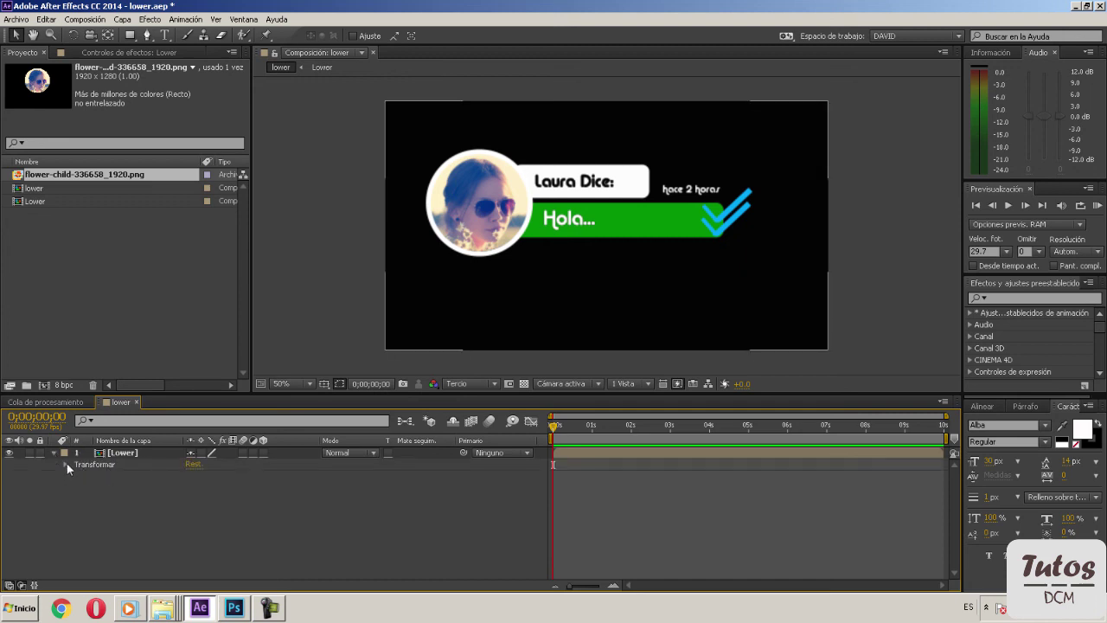
{"action": "left_click", "coordinate": [66, 465]}
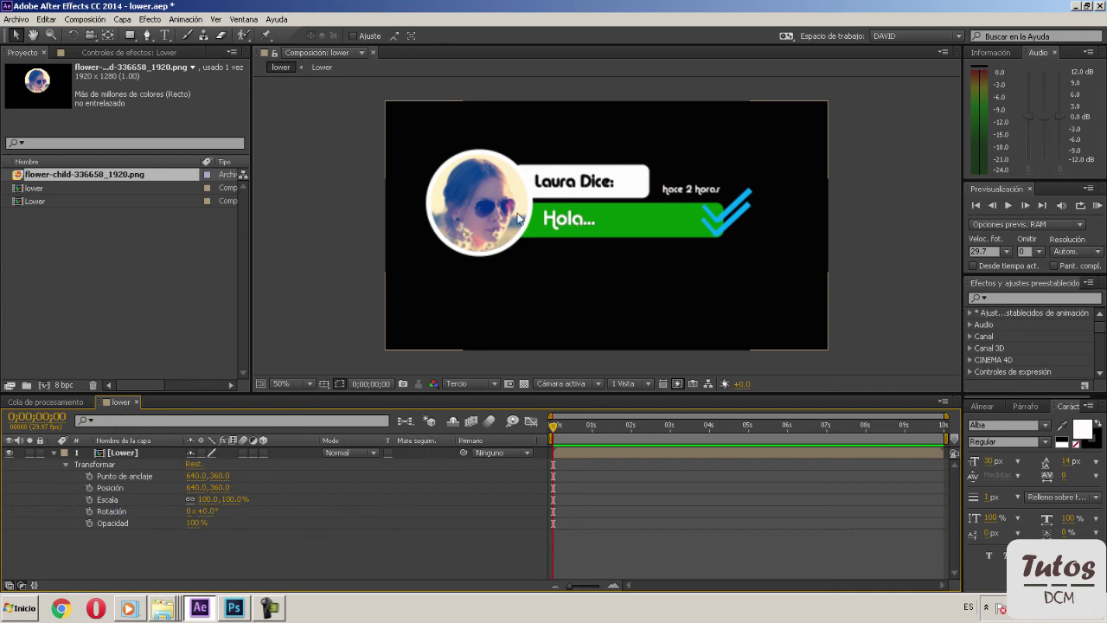
{"action": "left_click", "coordinate": [521, 383]}
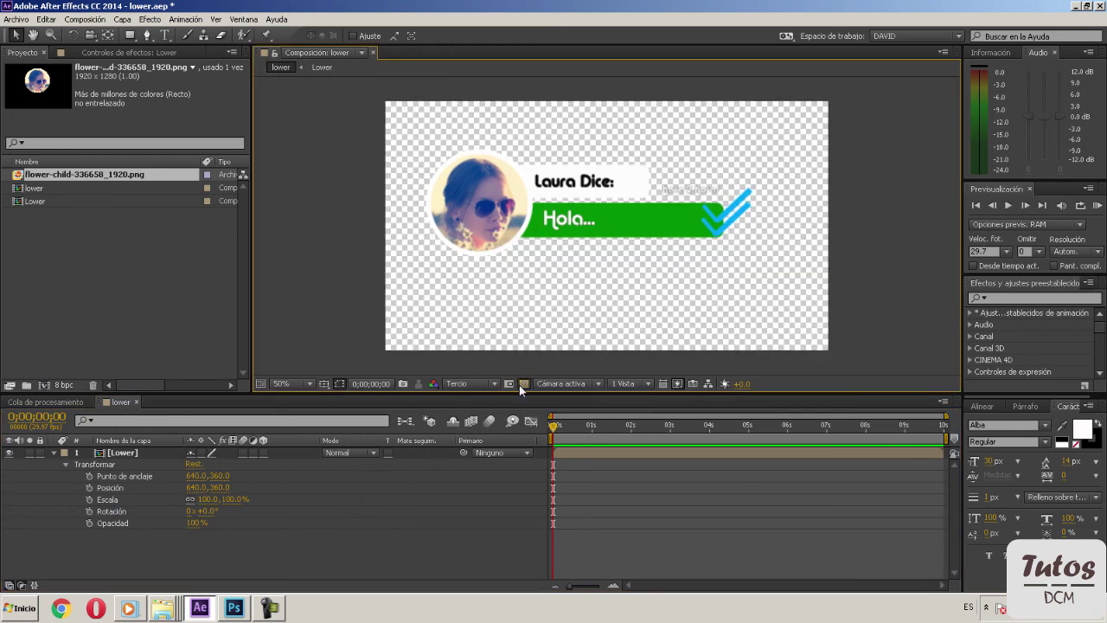
{"action": "left_click", "coordinate": [523, 384]}
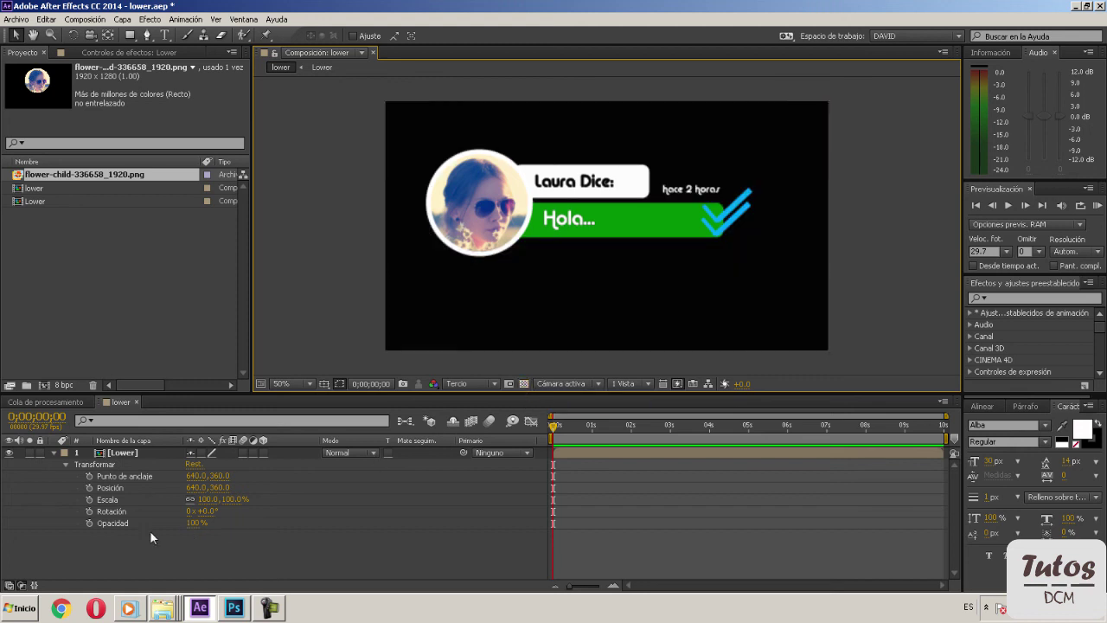
Step: Keyframe the Lower layer's Escala from 0% at 0s to 100% at 0;00;00;18
{"action": "left_click_drag", "start_coordinate": [552, 427], "coordinate": [576, 437]}
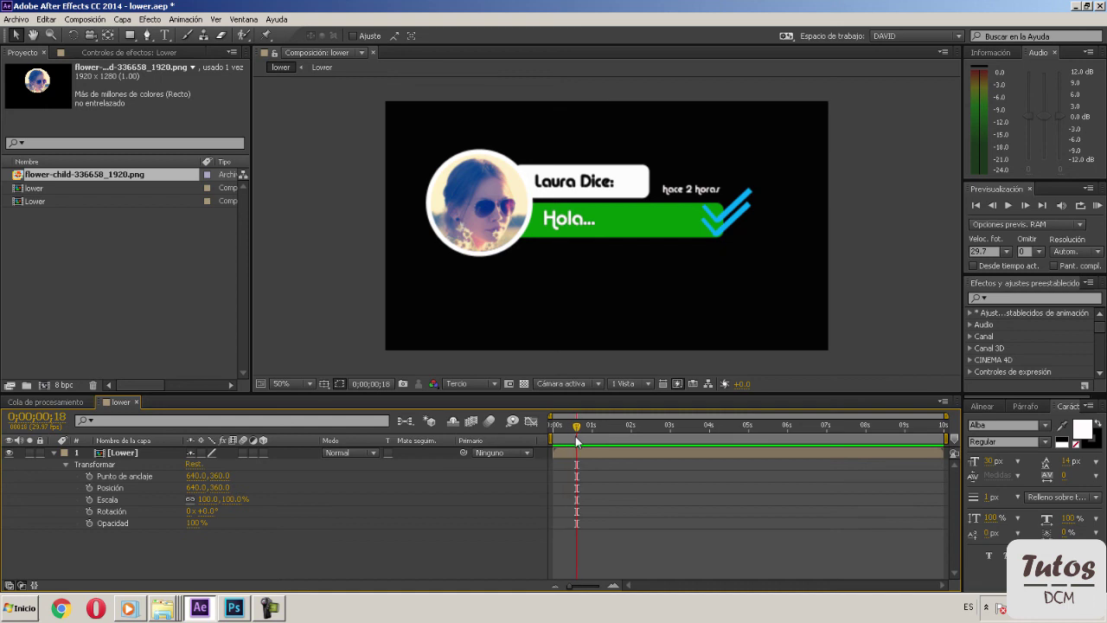
{"action": "left_click", "coordinate": [90, 499]}
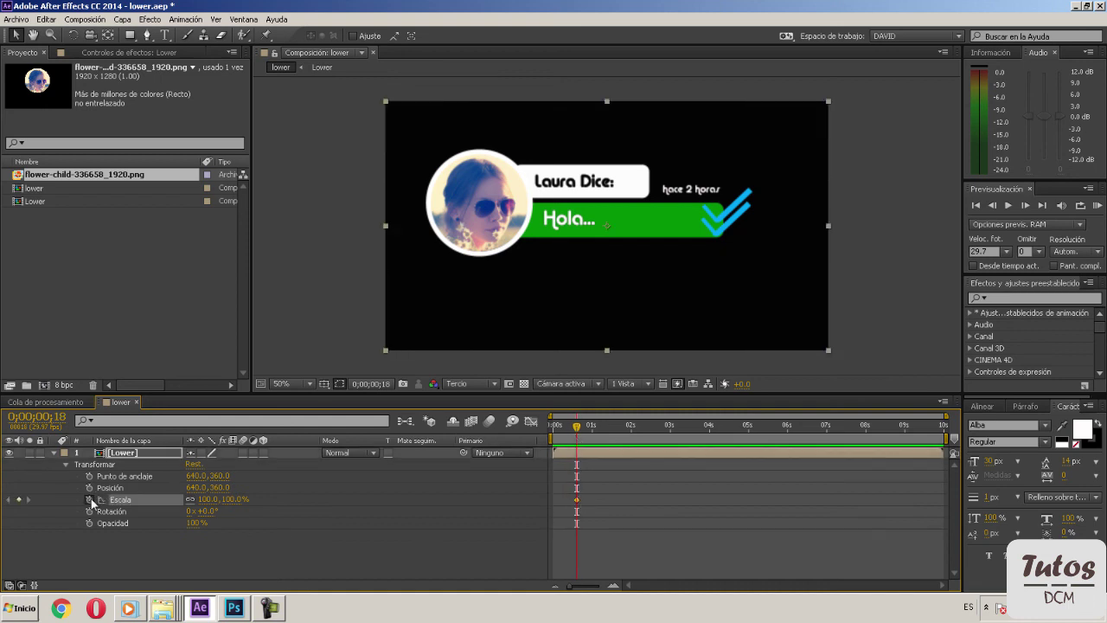
{"action": "left_click_drag", "start_coordinate": [577, 427], "coordinate": [554, 426]}
{"action": "left_click", "coordinate": [212, 499]}
{"action": "type", "text": "0"}
{"action": "left_click", "coordinate": [493, 551]}
{"action": "mouse_move", "coordinate": [554, 428]}
{"action": "left_mouse_down"}
{"action": "mouse_move", "coordinate": [558, 439]}
{"action": "mouse_move", "coordinate": [979, 497]}
{"action": "mouse_move", "coordinate": [924, 493]}
{"action": "left_mouse_up"}
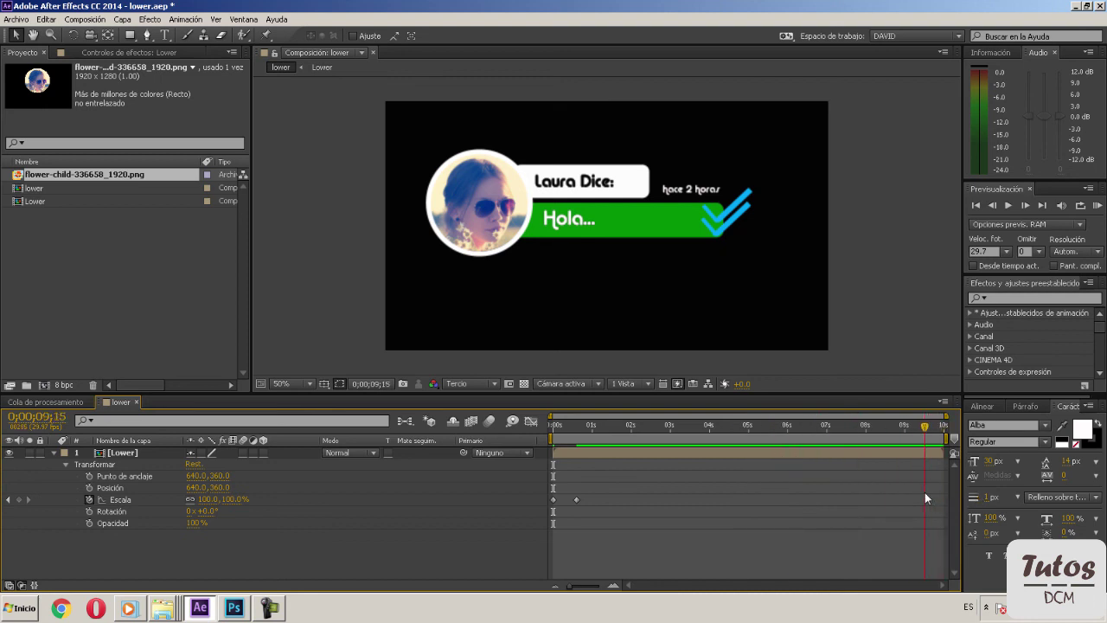
Step: Add Escala keyframes holding 100% at 0;00;09;14 and dropping to 0% at 0;00;09;29
{"action": "left_click", "coordinate": [18, 499]}
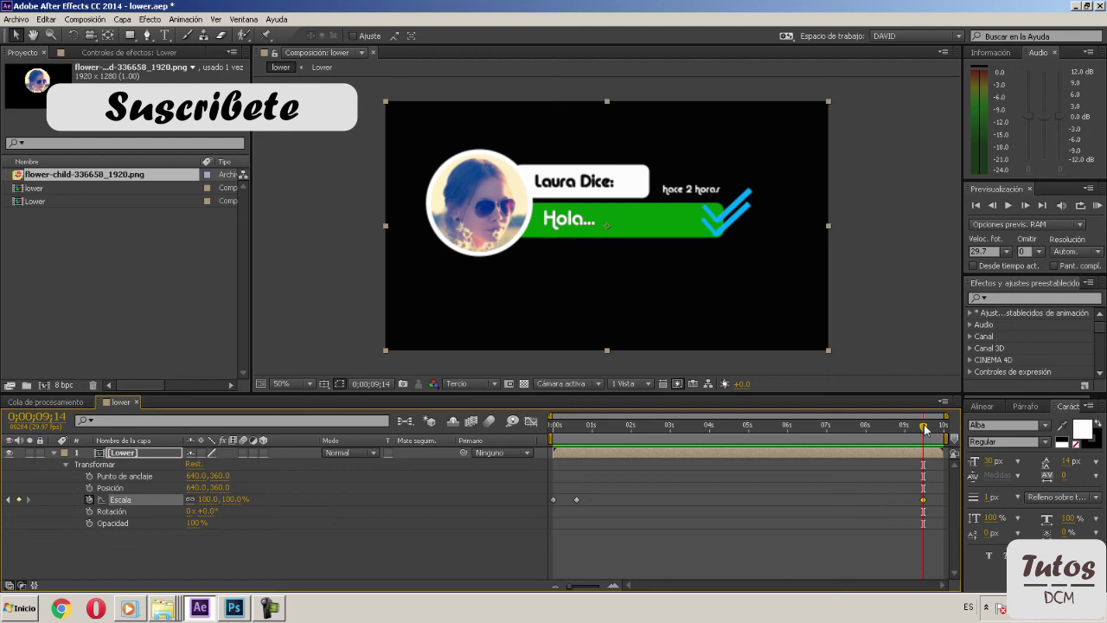
{"action": "left_click_drag", "start_coordinate": [922, 427], "coordinate": [951, 432]}
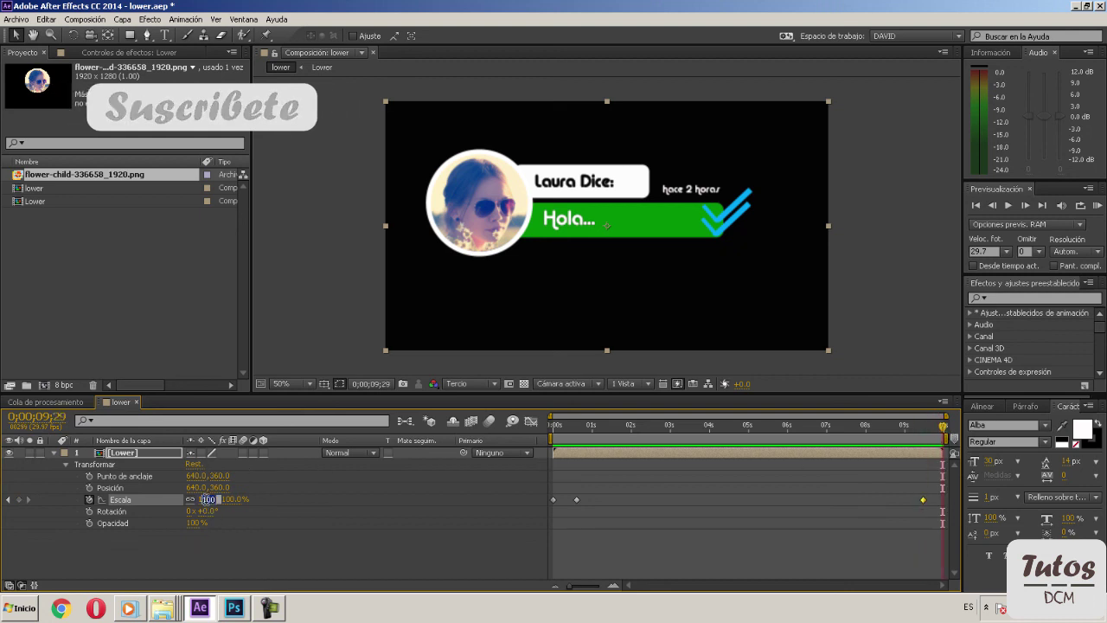
{"action": "left_click", "coordinate": [208, 499]}
{"action": "key", "text": "Return"}
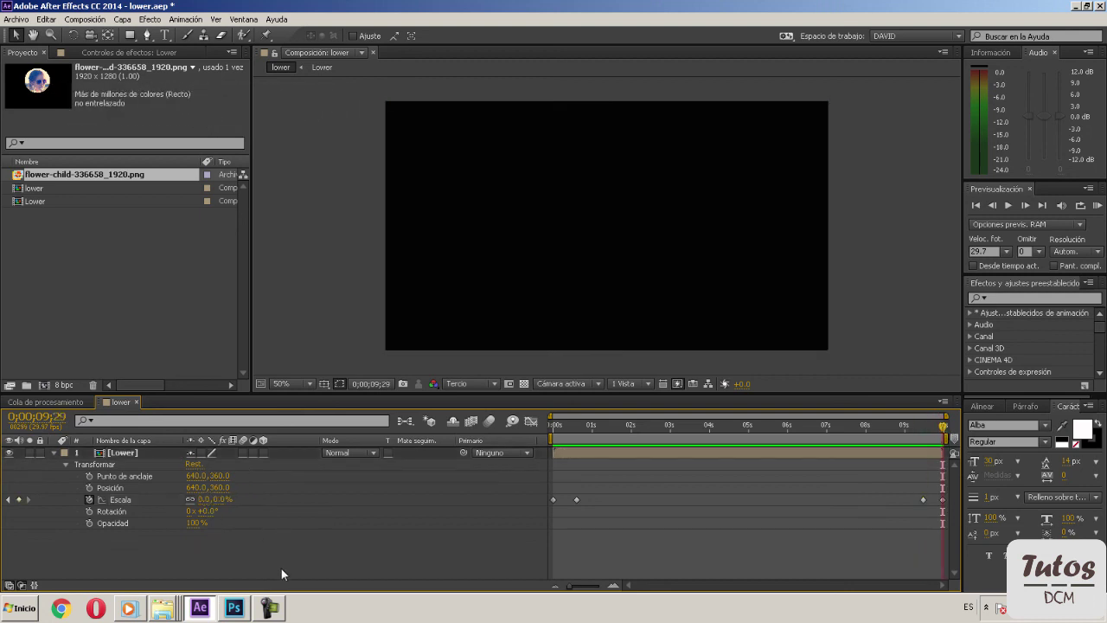
{"action": "left_click_drag", "start_coordinate": [944, 428], "coordinate": [553, 432]}
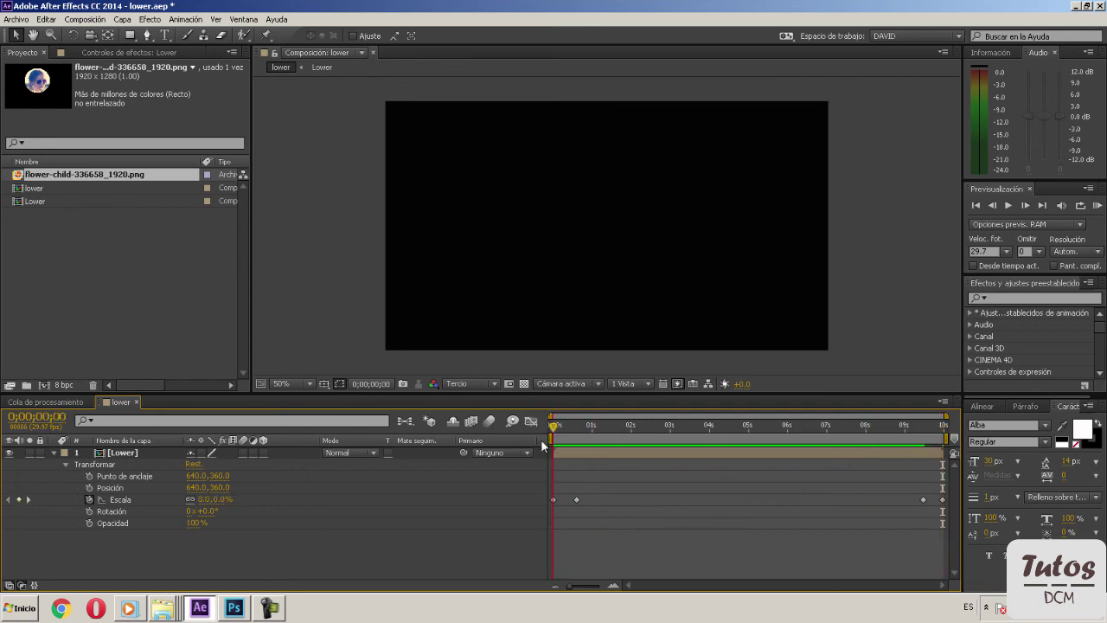
Step: RAM-preview the scale-in/out animation, then preview it again over the transparency grid
{"action": "left_click", "coordinate": [1097, 205]}
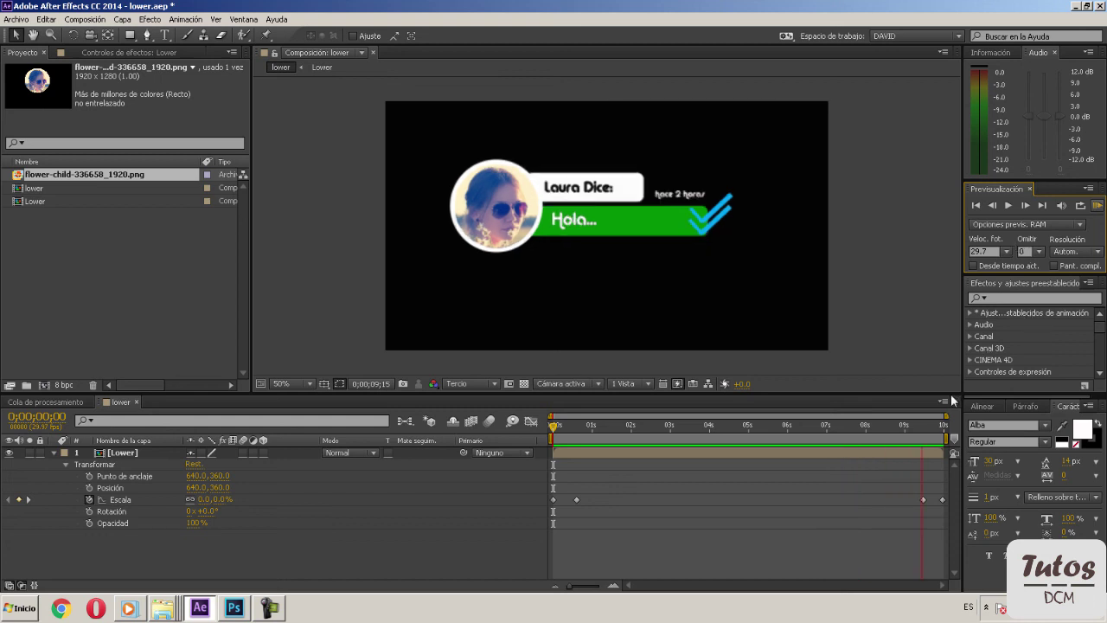
{"action": "left_click", "coordinate": [525, 385]}
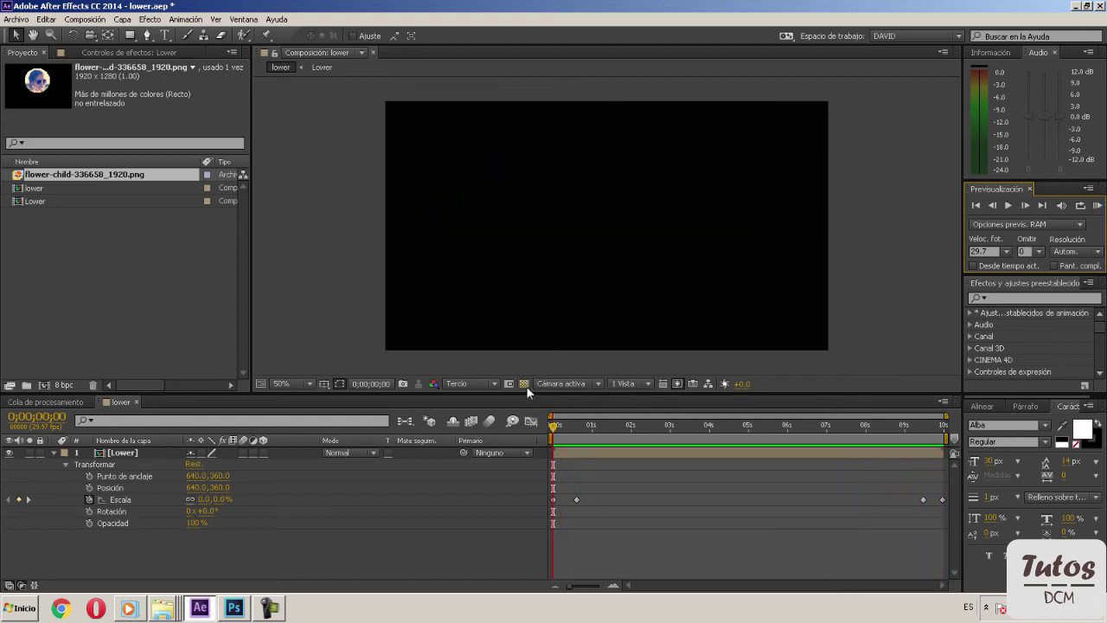
{"action": "left_click", "coordinate": [523, 386]}
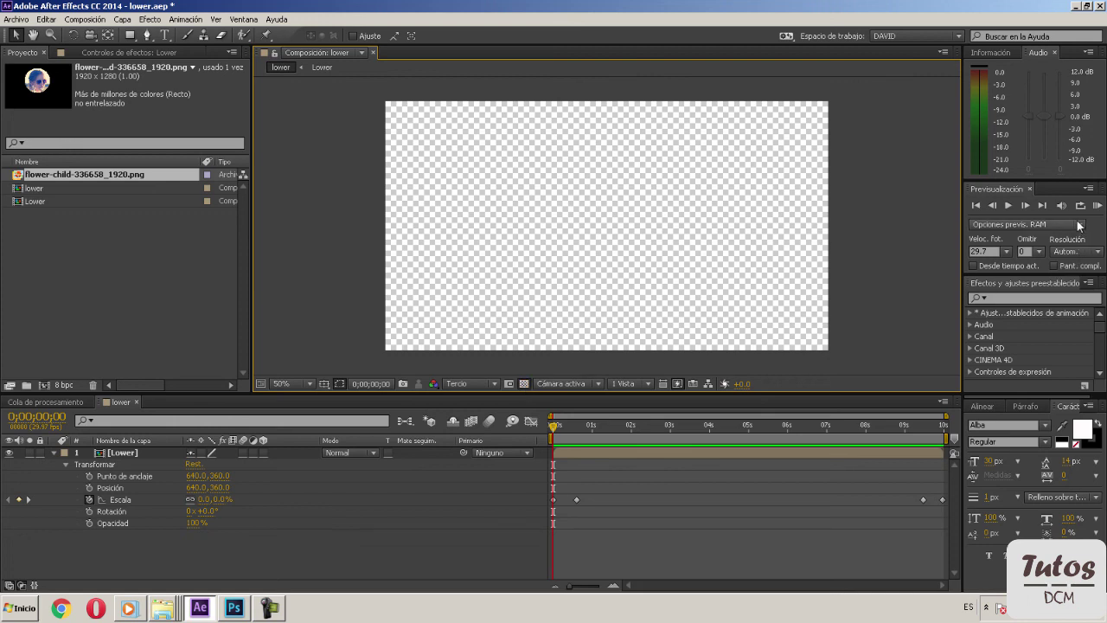
{"action": "left_click", "coordinate": [1097, 205]}
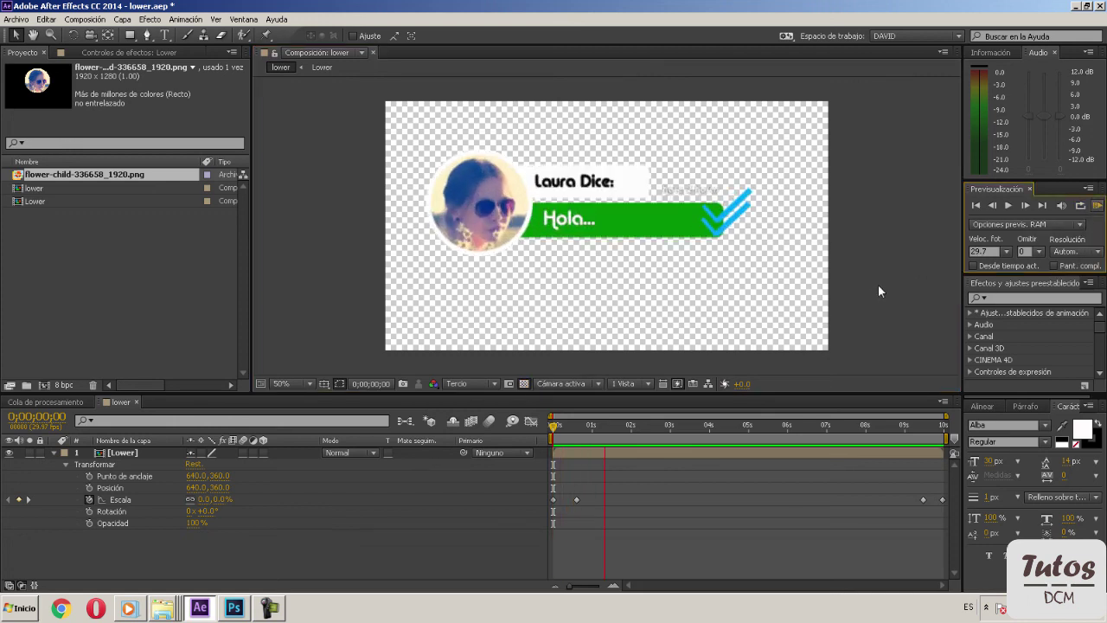